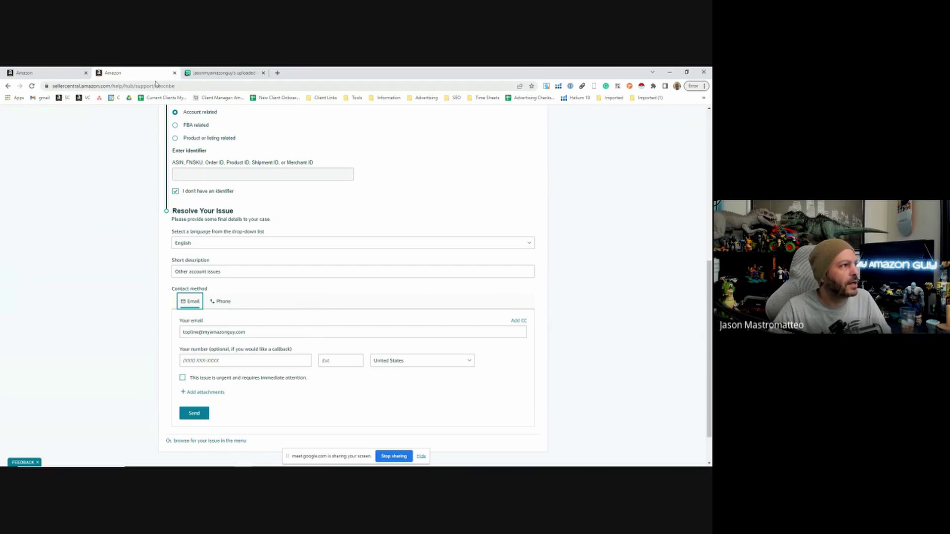
Step: Leave the support case form and open the Inventory Reports page in Seller Central
{"action": "scroll", "coordinate": [117, 164], "scroll_direction": "up", "scroll_amount": 6}
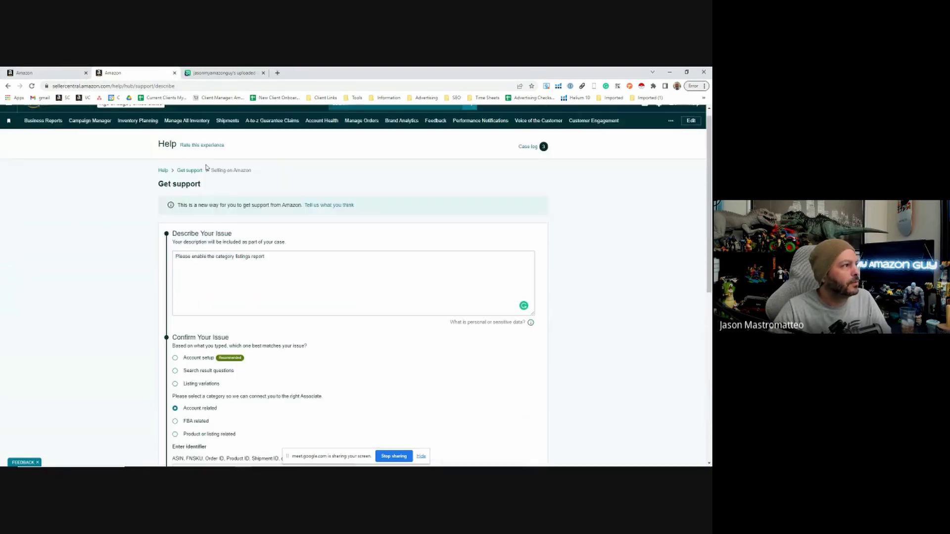
{"action": "scroll", "coordinate": [206, 167], "scroll_direction": "up", "scroll_amount": 1}
{"action": "left_click", "coordinate": [8, 114]}
{"action": "mouse_move", "coordinate": [22, 131]}
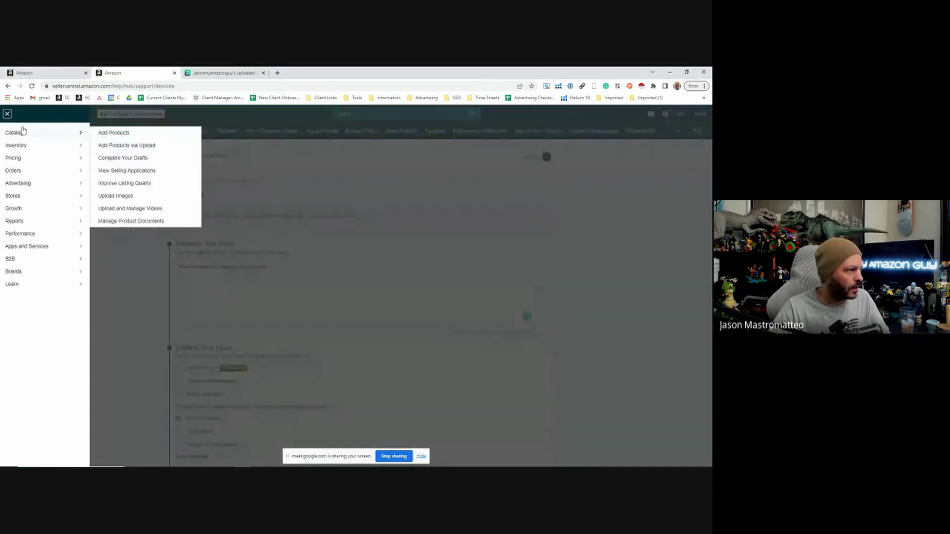
{"action": "mouse_move", "coordinate": [41, 239]}
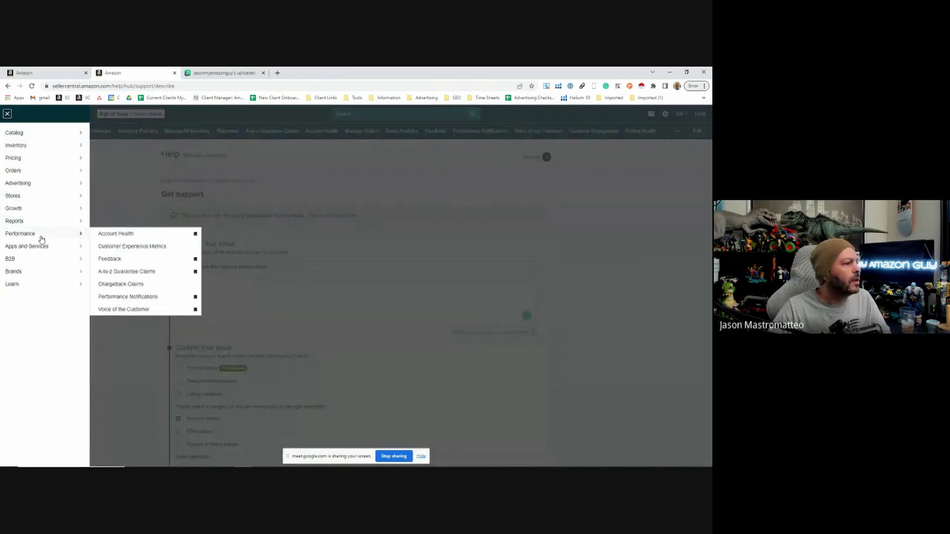
{"action": "mouse_move", "coordinate": [45, 222]}
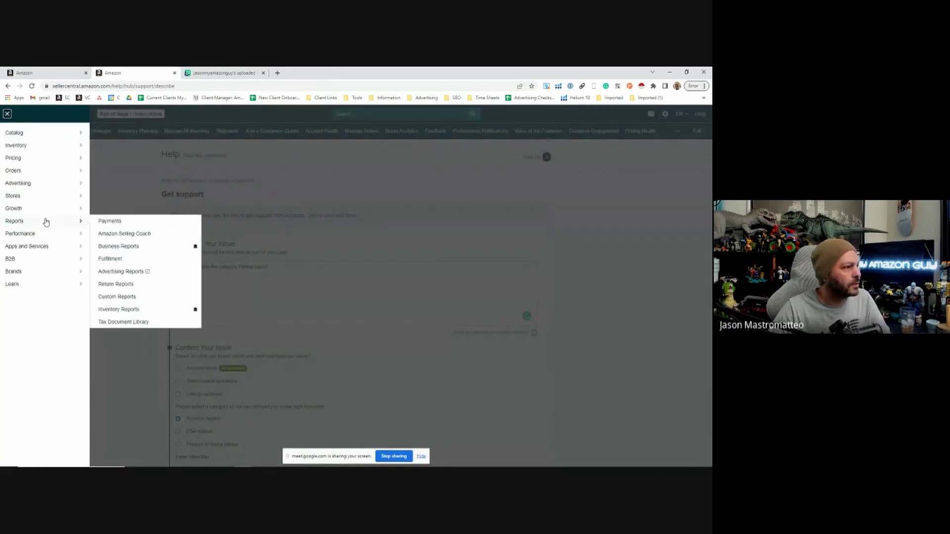
{"action": "left_click", "coordinate": [121, 310]}
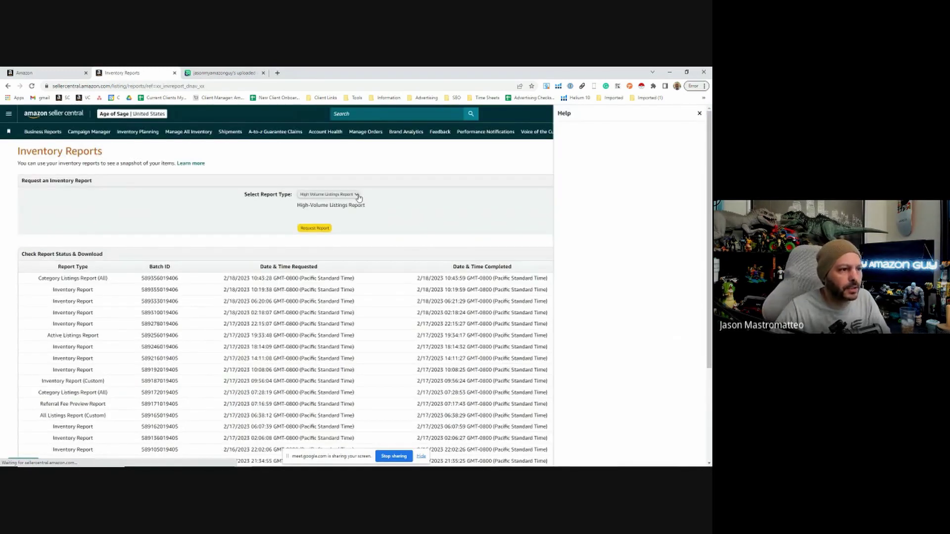
Step: Request a Category Listings Report for all categories in Excel format, closing the help pane that covers the page
{"action": "left_click", "coordinate": [357, 195]}
{"action": "left_click", "coordinate": [355, 235]}
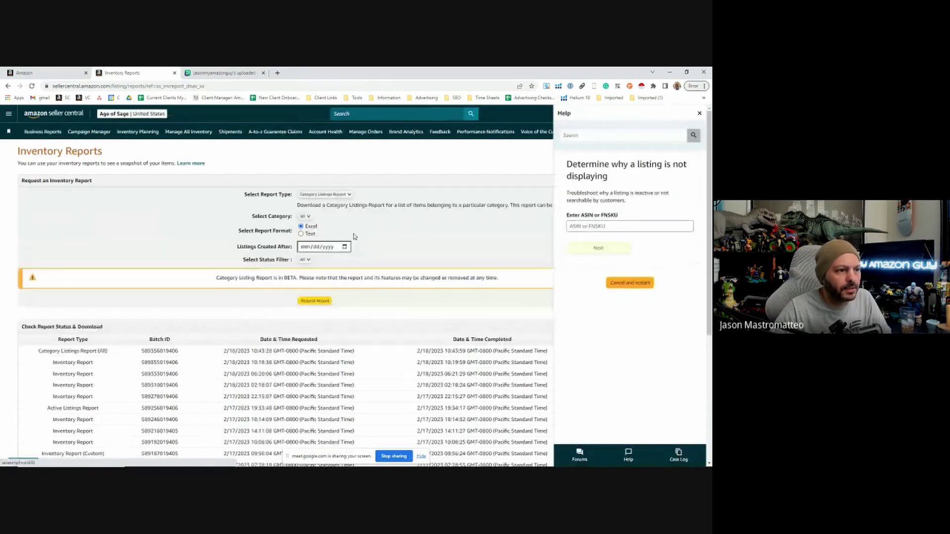
{"action": "left_click", "coordinate": [700, 114]}
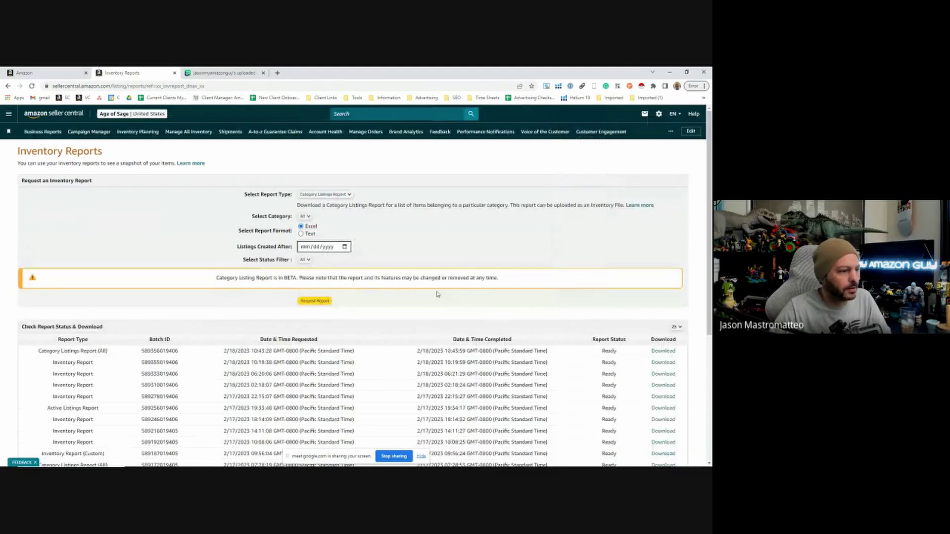
{"action": "scroll", "coordinate": [438, 294], "scroll_direction": "down", "scroll_amount": 1}
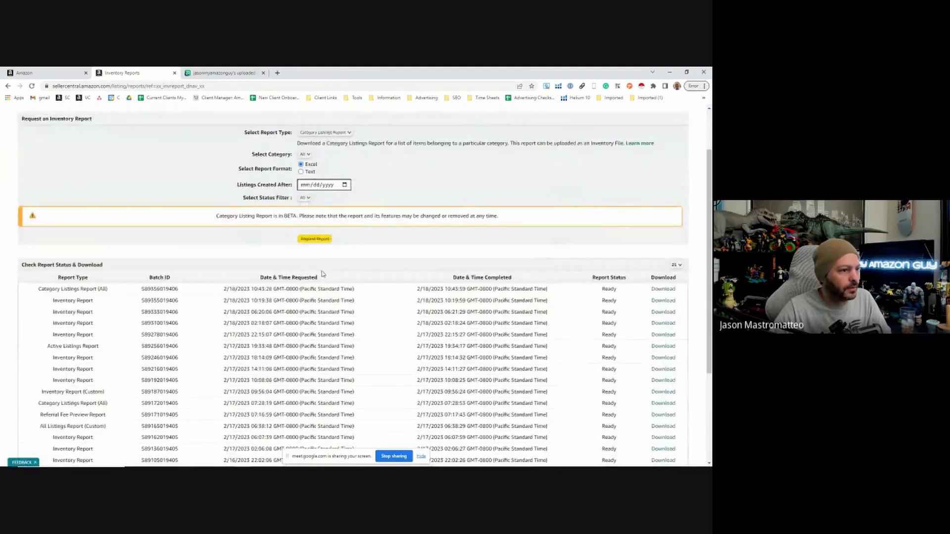
{"action": "left_click", "coordinate": [317, 241]}
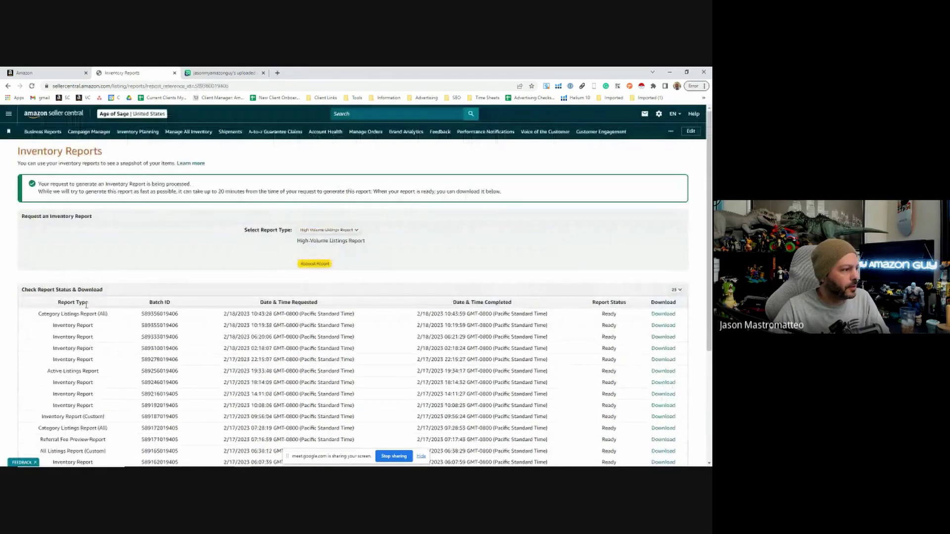
Step: Download the most recent ready Category Listings Report, open it in Excel and enable editing
{"action": "left_click", "coordinate": [662, 314]}
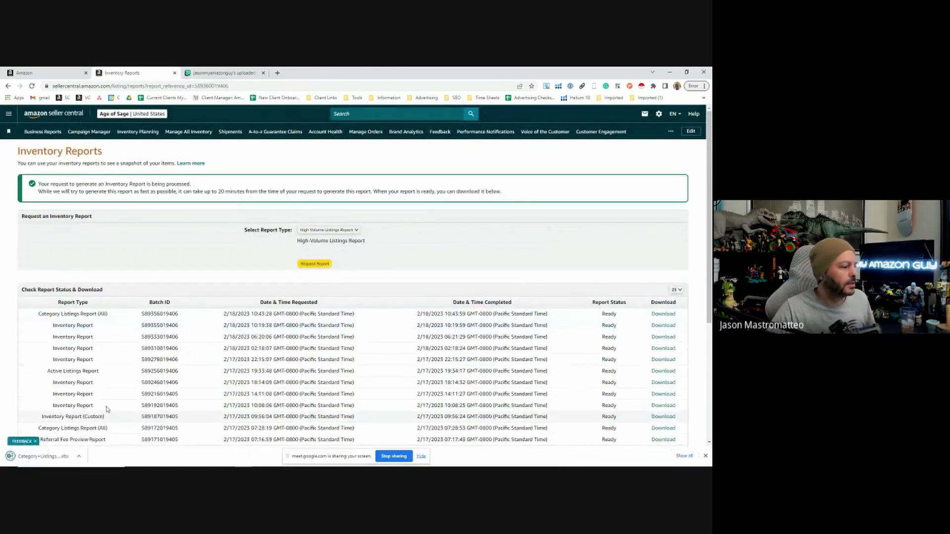
{"action": "left_click", "coordinate": [31, 457]}
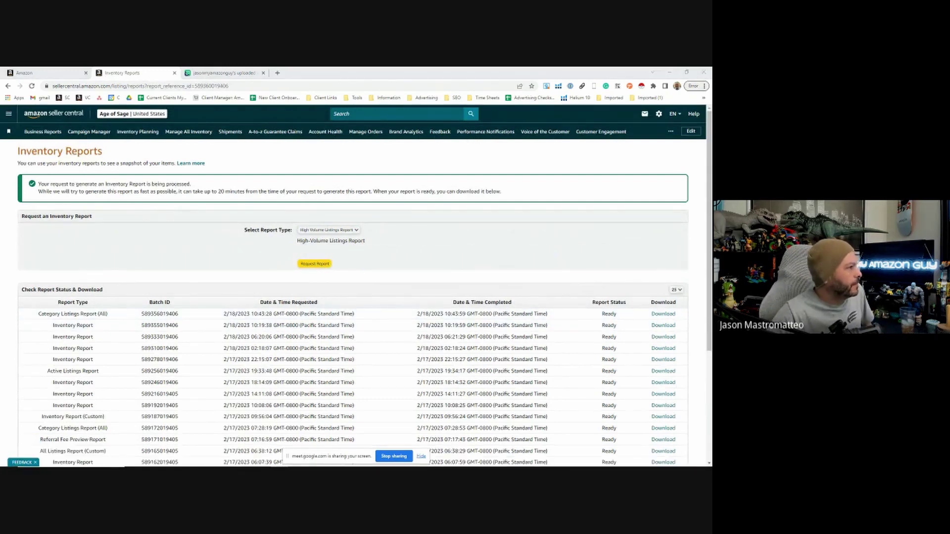
{"action": "left_click_drag", "start_coordinate": [320, 124], "coordinate": [349, 121]}
{"action": "double_click", "coordinate": [349, 120]}
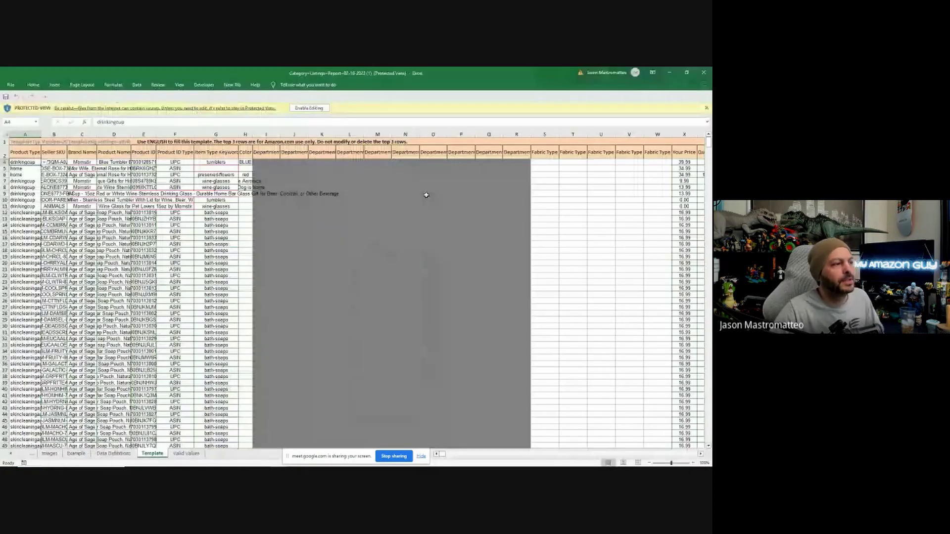
{"action": "left_click", "coordinate": [308, 108]}
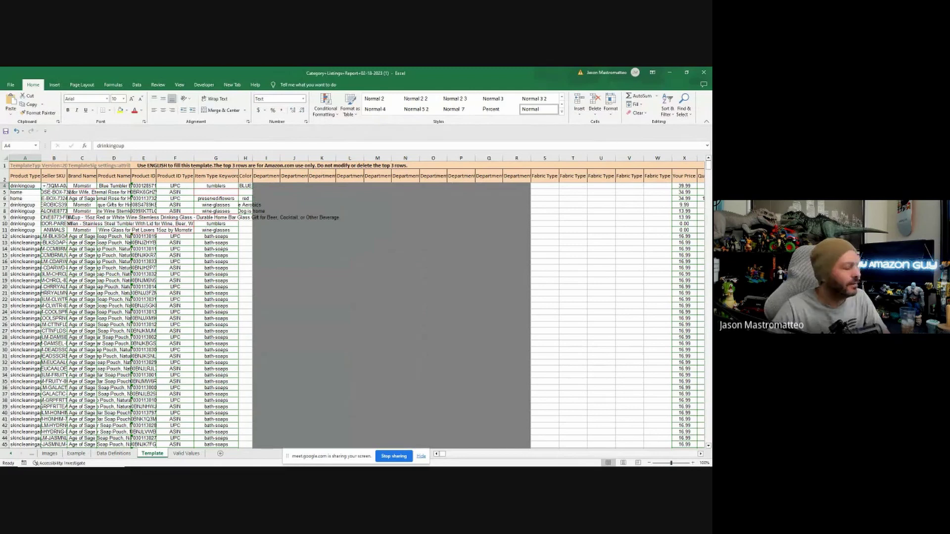
Step: Delete product rows 4 through 37 from the Template sheet of the category listings report
{"action": "left_click", "coordinate": [5, 186]}
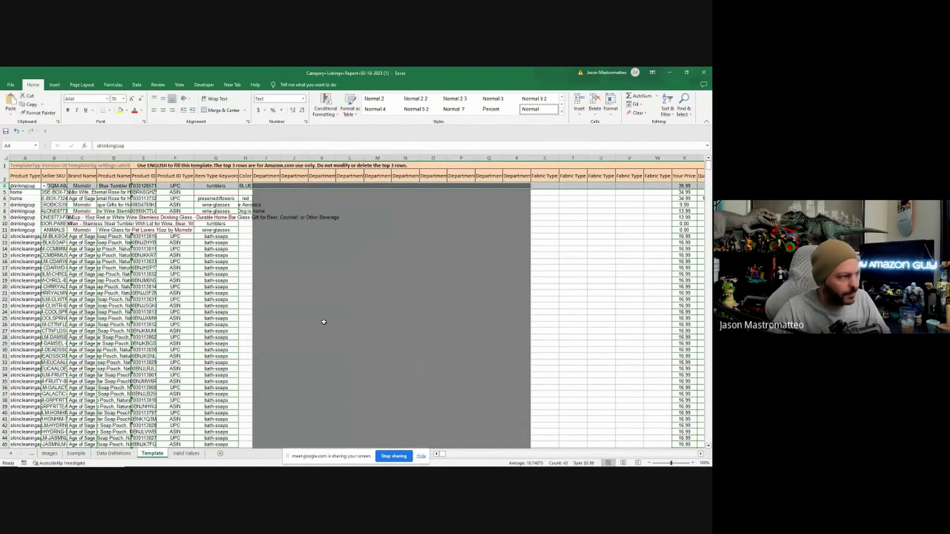
{"action": "left_click", "coordinate": [5, 394], "text": "shift"}
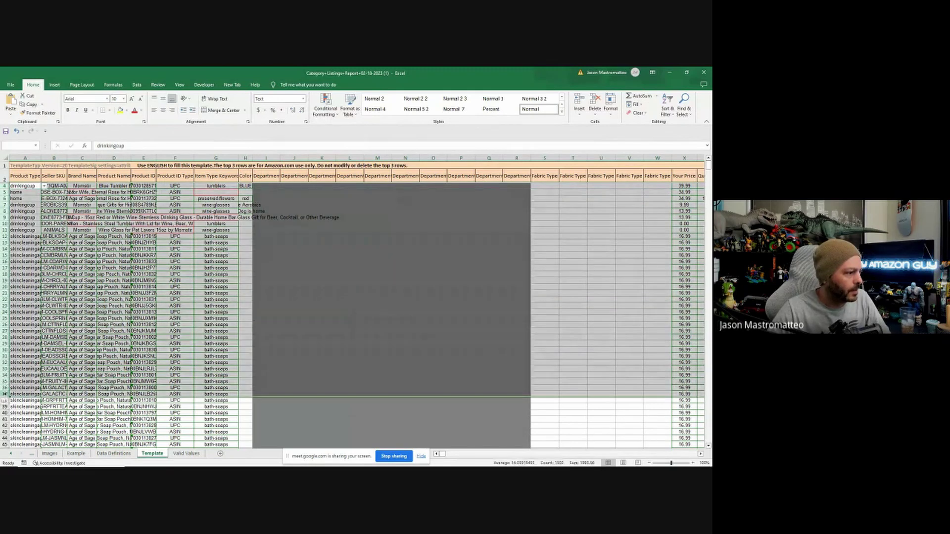
{"action": "right_click", "coordinate": [5, 395]}
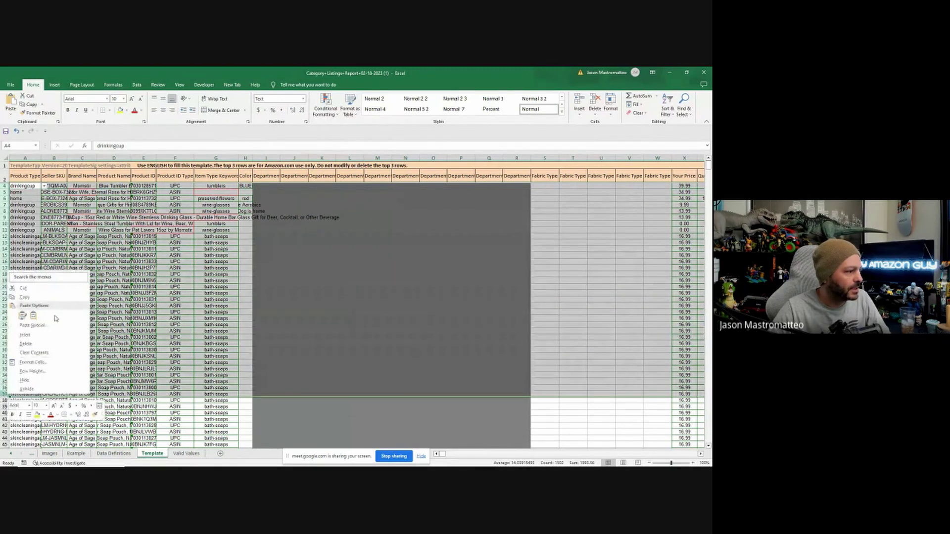
{"action": "left_click", "coordinate": [50, 343]}
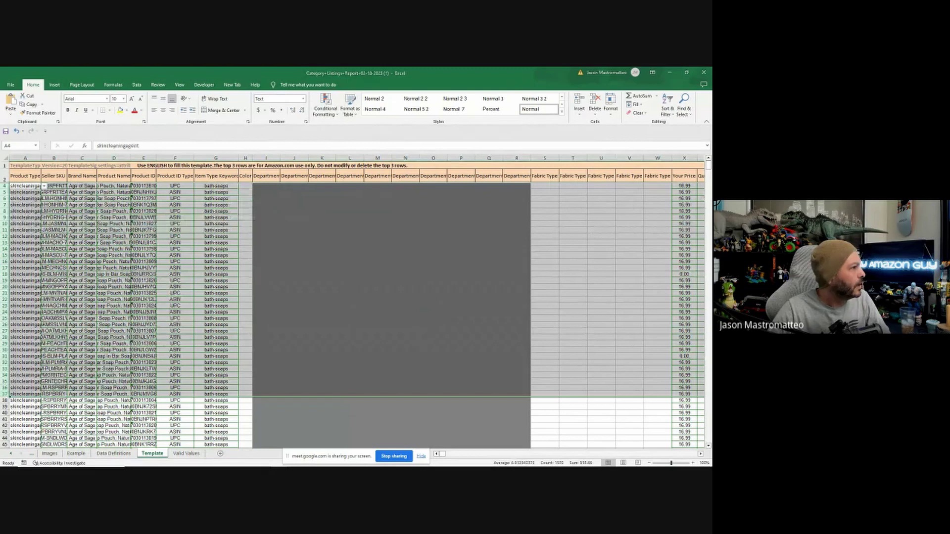
Step: Switch to the Test Tumbler CLR Temp workbook, minimize the full report and maximize the tumbler template
{"action": "key", "text": "alt+Tab"}
{"action": "left_click_drag", "start_coordinate": [404, 121], "coordinate": [410, 122]}
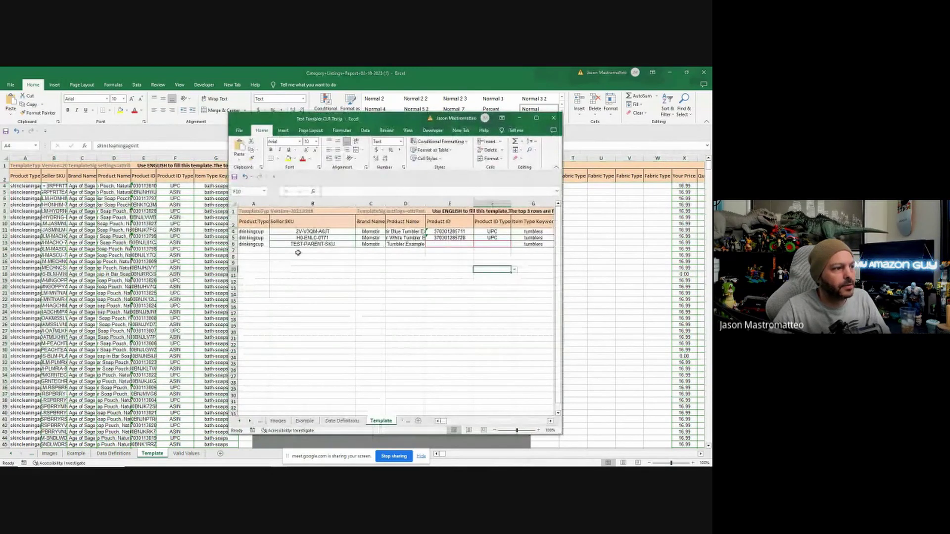
{"action": "left_click", "coordinate": [253, 234]}
{"action": "key", "text": "Down"}
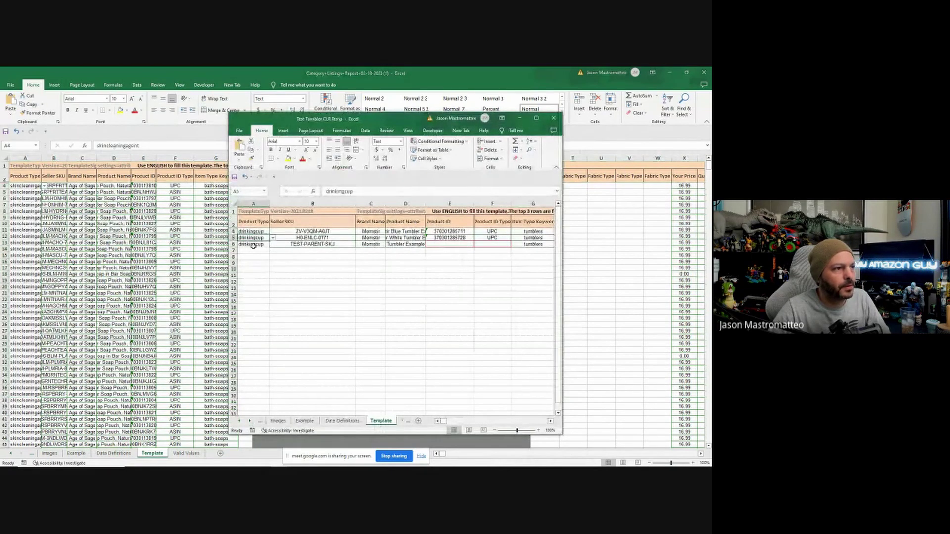
{"action": "key", "text": "Down"}
{"action": "left_click", "coordinate": [669, 73]}
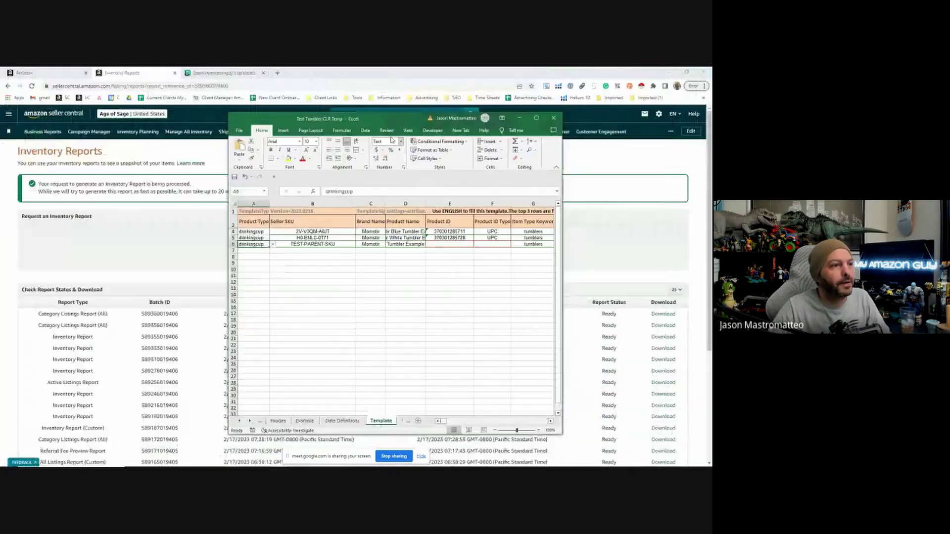
{"action": "left_click_drag", "start_coordinate": [399, 128], "coordinate": [370, 123]}
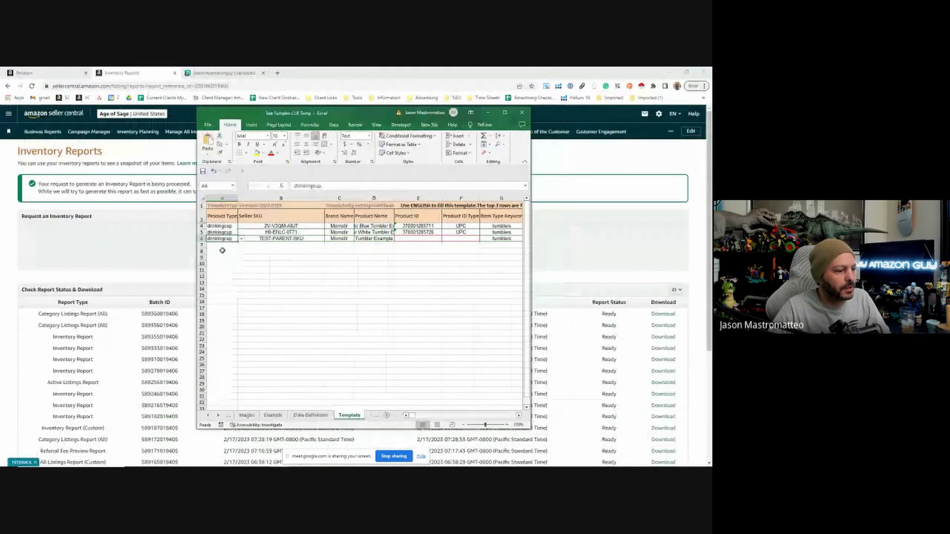
{"action": "left_click", "coordinate": [504, 113]}
Step: Review the blue tumbler row's product name and product ID in the Template sheet
{"action": "left_click", "coordinate": [354, 279]}
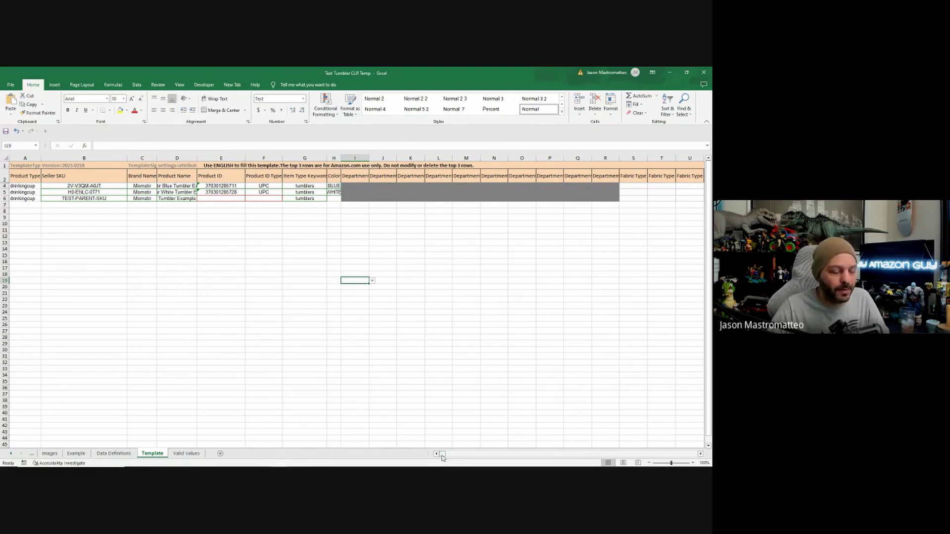
{"action": "mouse_move", "coordinate": [442, 455]}
{"action": "left_mouse_down"}
{"action": "mouse_move", "coordinate": [478, 464]}
{"action": "mouse_move", "coordinate": [692, 455]}
{"action": "mouse_move", "coordinate": [437, 456]}
{"action": "left_mouse_up"}
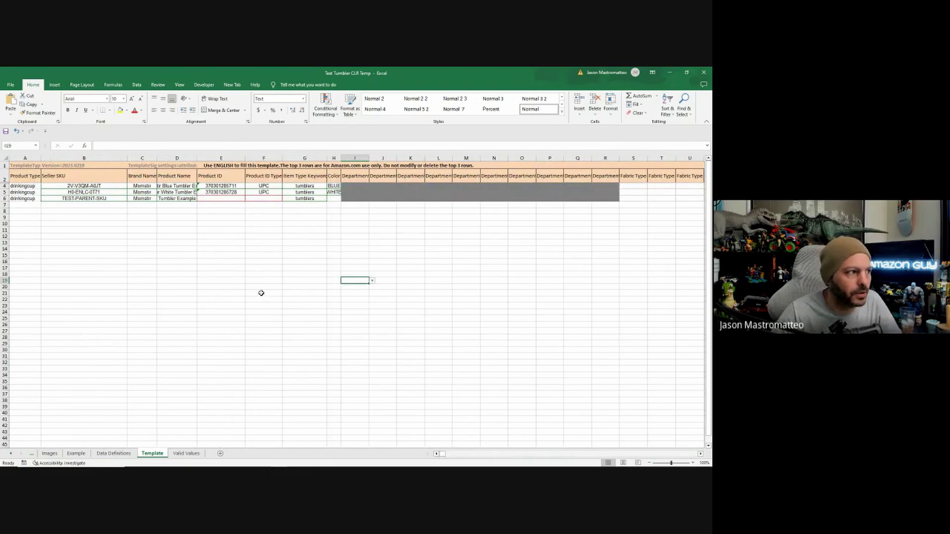
{"action": "left_click", "coordinate": [248, 255]}
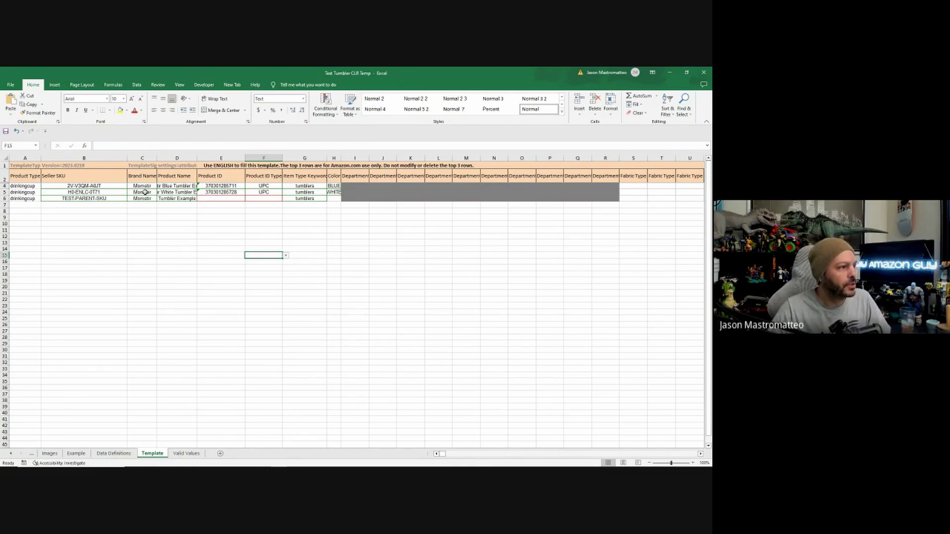
{"action": "left_click", "coordinate": [176, 187]}
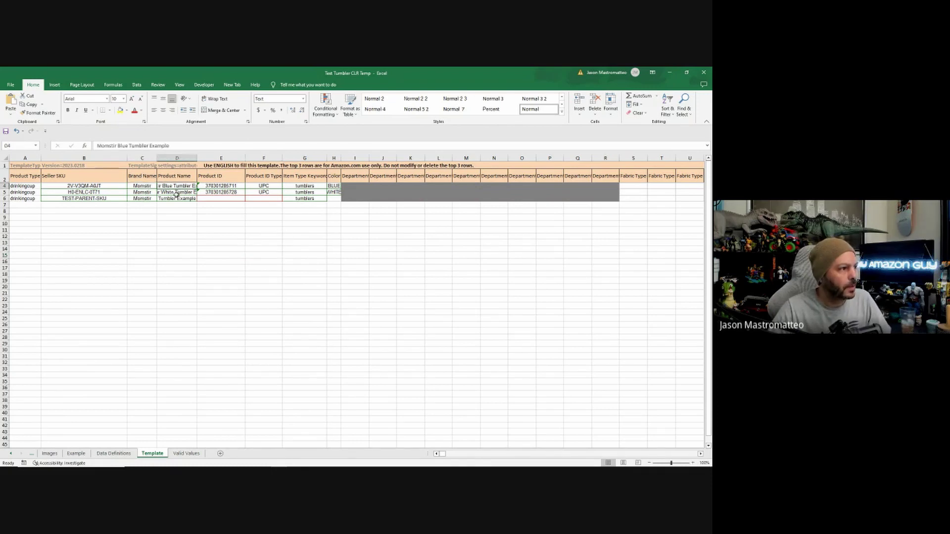
{"action": "left_click", "coordinate": [220, 186]}
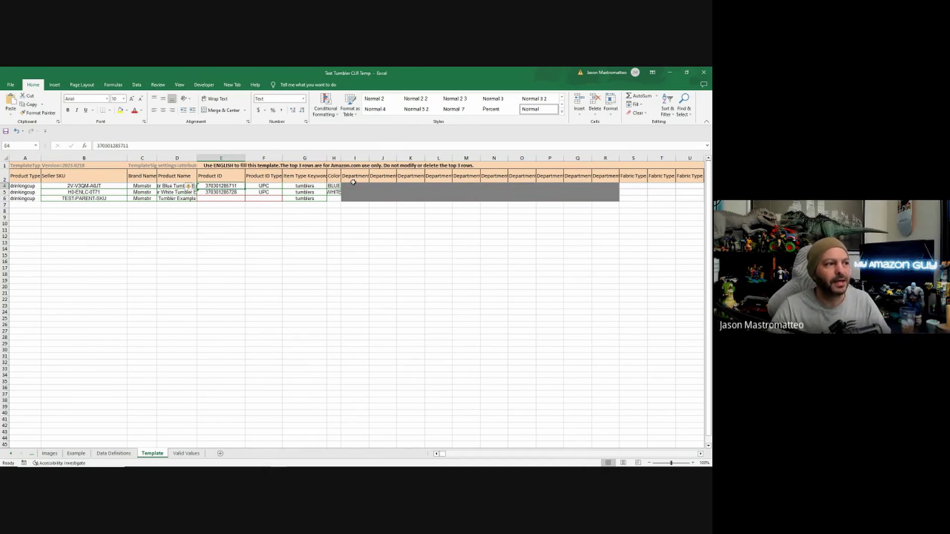
Step: Set the Product ID Type to ASIN for both child tumbler rows and the parent row
{"action": "left_click", "coordinate": [263, 185]}
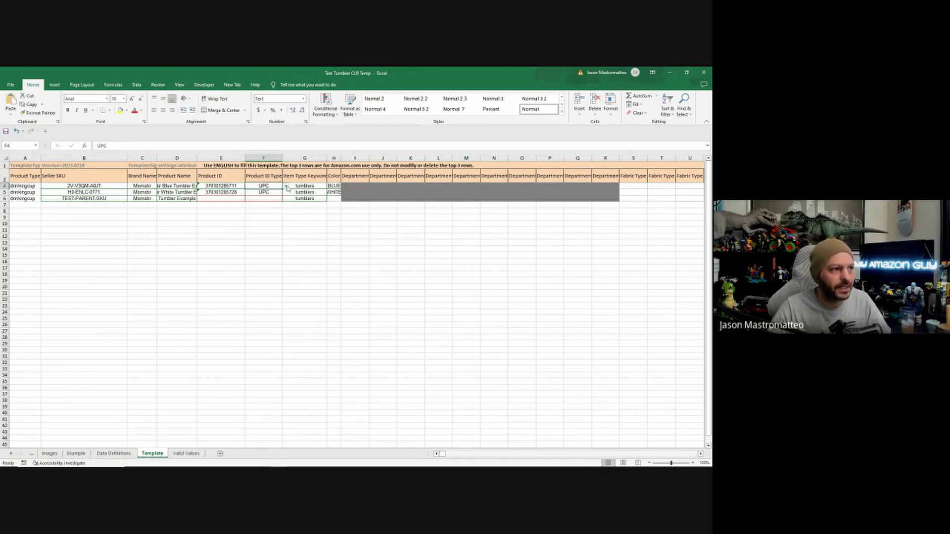
{"action": "left_click", "coordinate": [286, 185]}
{"action": "left_click", "coordinate": [260, 191]}
{"action": "left_click", "coordinate": [273, 194]}
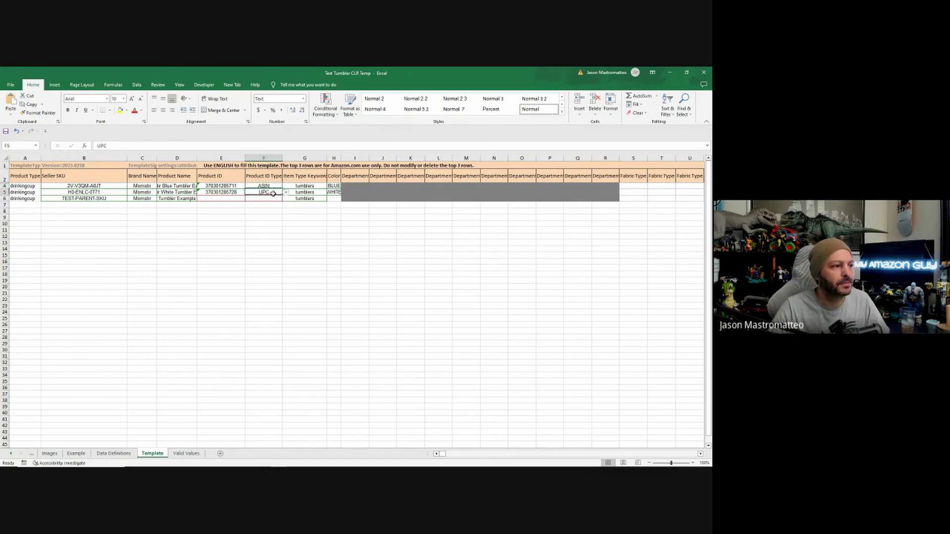
{"action": "left_click", "coordinate": [286, 192]}
{"action": "left_click", "coordinate": [258, 198]}
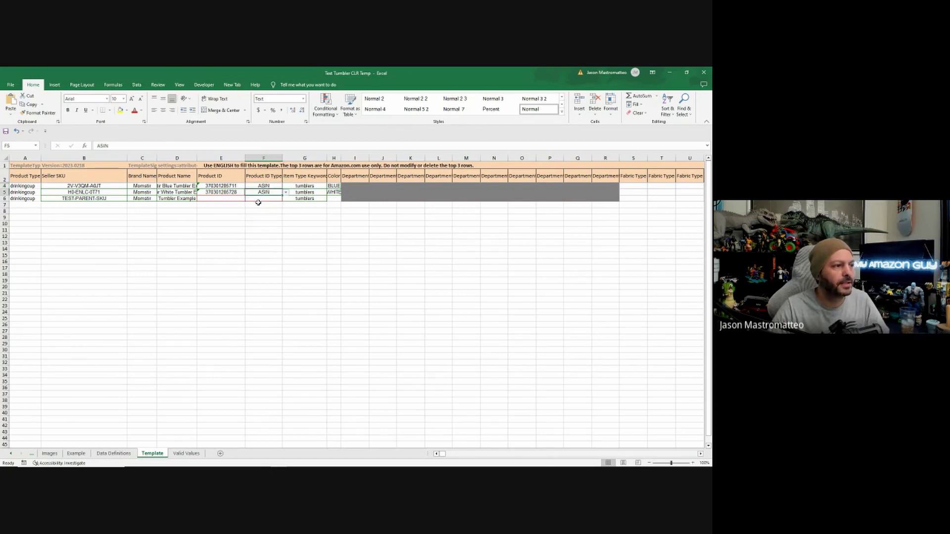
{"action": "left_click", "coordinate": [262, 198]}
{"action": "left_click", "coordinate": [286, 198]}
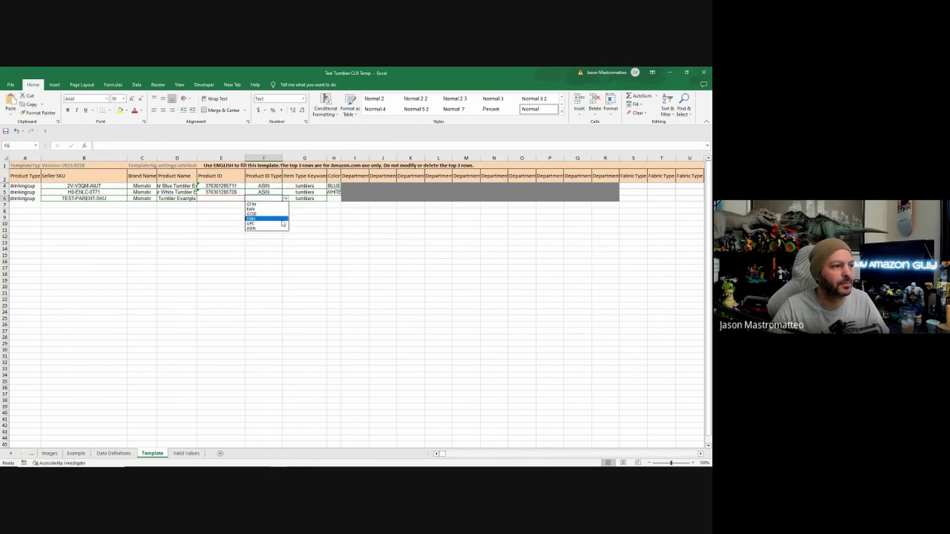
{"action": "left_click", "coordinate": [252, 228]}
{"action": "left_click", "coordinate": [307, 231]}
Step: Clear the Product ID values from the blue and white tumbler rows
{"action": "left_click", "coordinate": [226, 185]}
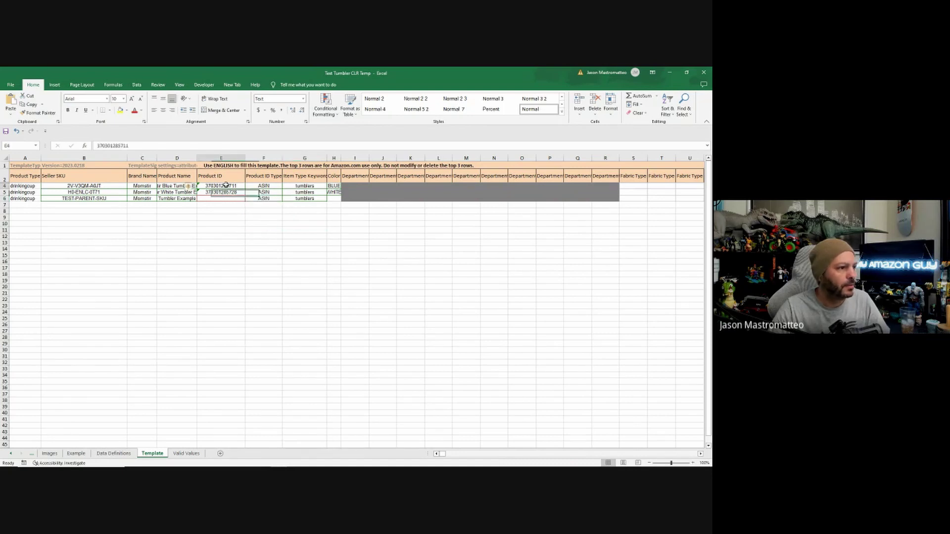
{"action": "key", "text": "Delete"}
{"action": "left_click", "coordinate": [221, 192]}
{"action": "key", "text": "Delete"}
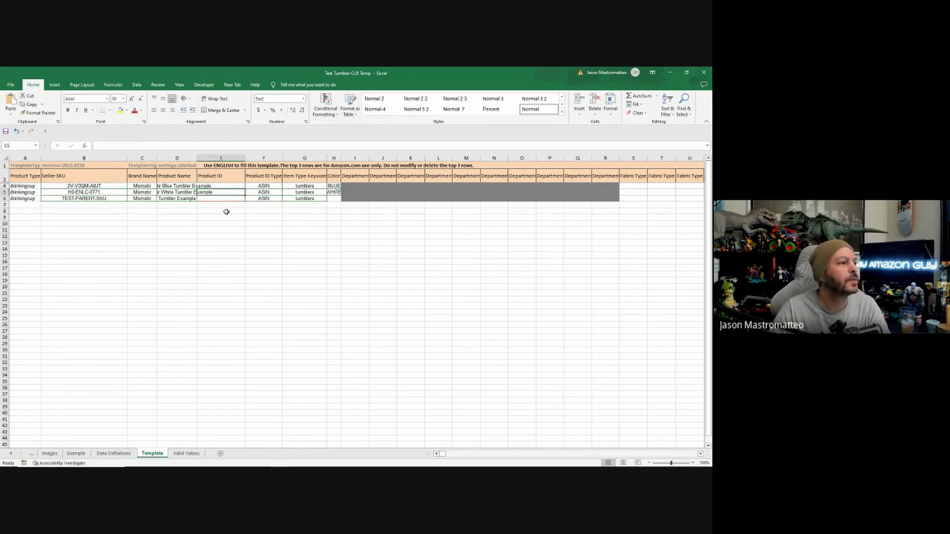
{"action": "left_click", "coordinate": [226, 212]}
Step: Reduce the tumbler workbook and the browser to floating windows, moving the workbook aside on the desktop
{"action": "left_click", "coordinate": [687, 73]}
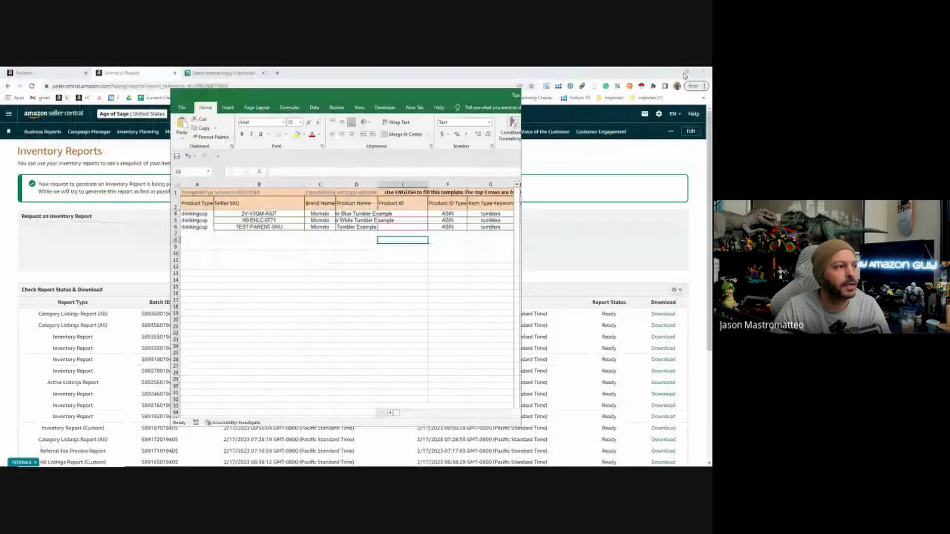
{"action": "left_click_drag", "start_coordinate": [218, 99], "coordinate": [369, 110]}
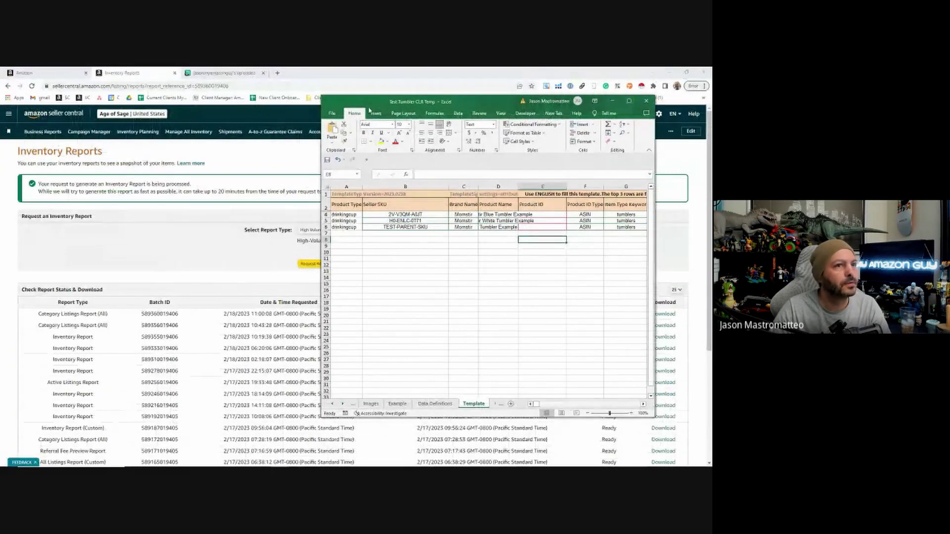
{"action": "left_click", "coordinate": [686, 72]}
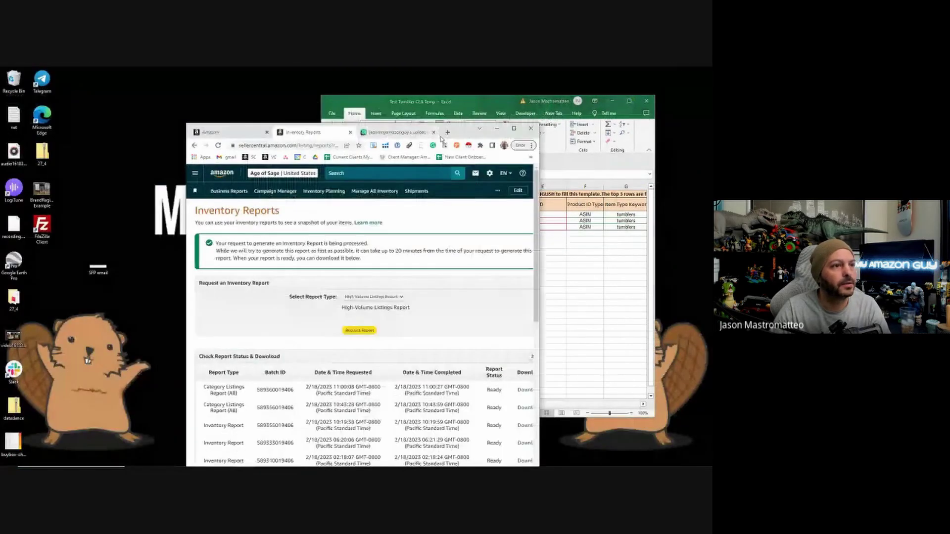
Step: Place the browser beside the workbook, open Manage All Inventory in Seller Central, and expand the variations of TEST-PARENT-SKU
{"action": "left_click_drag", "start_coordinate": [462, 135], "coordinate": [281, 93]}
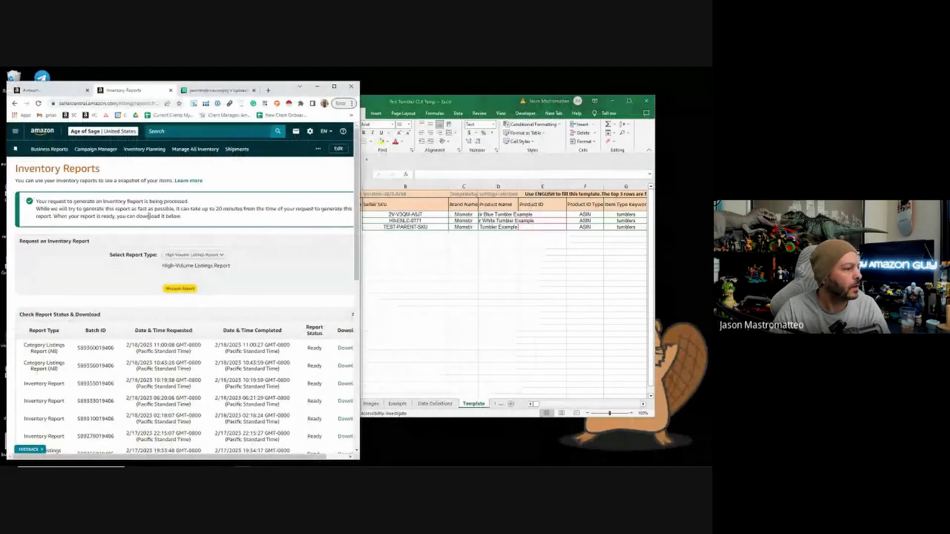
{"action": "left_click", "coordinate": [15, 131]}
{"action": "mouse_move", "coordinate": [26, 163]}
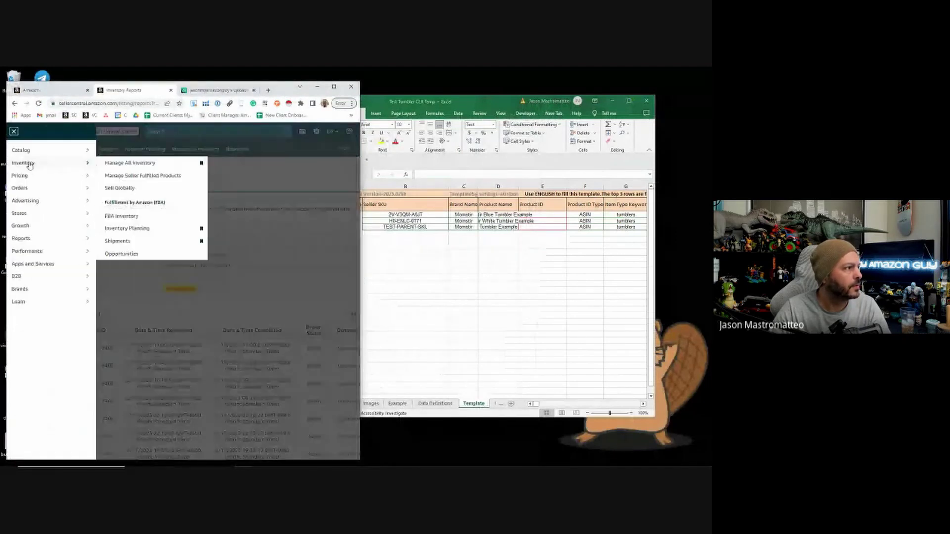
{"action": "left_click", "coordinate": [134, 167]}
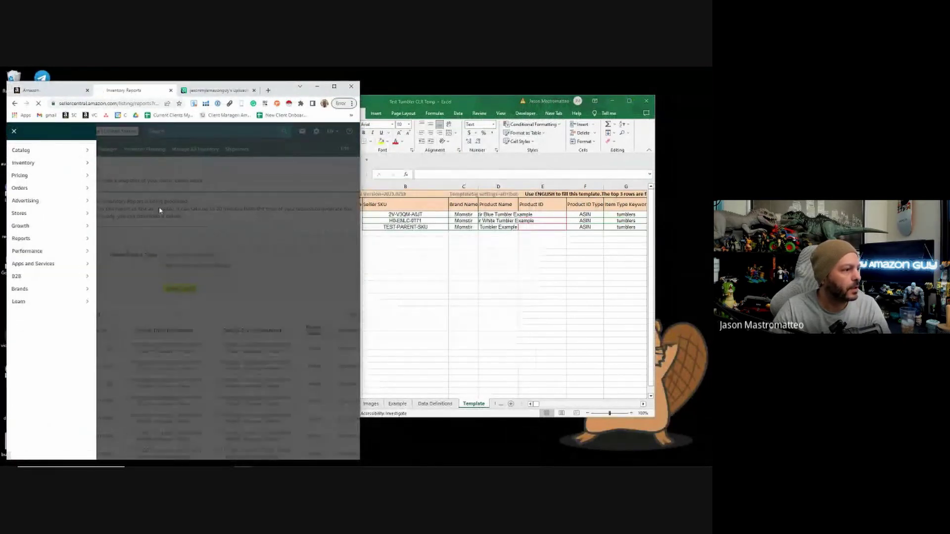
{"action": "scroll", "coordinate": [113, 296], "scroll_direction": "down", "scroll_amount": 10}
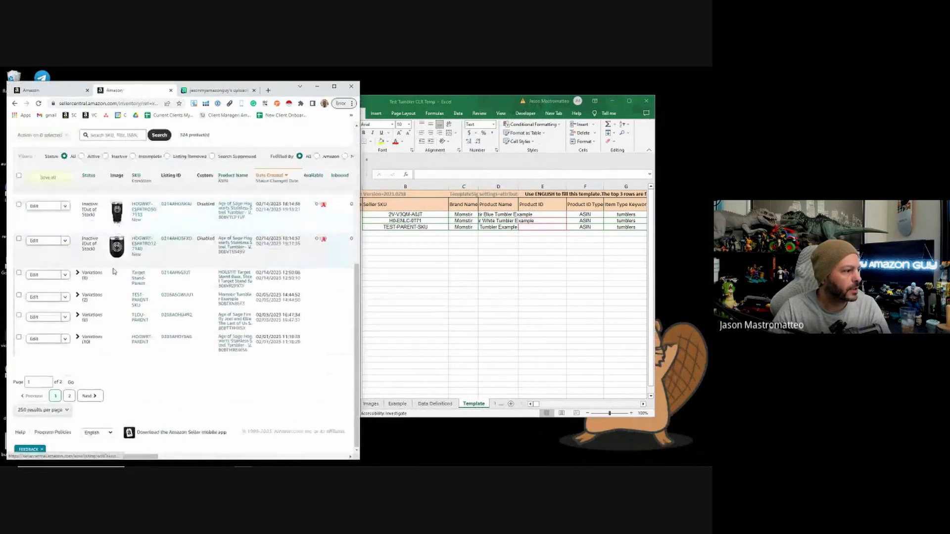
{"action": "left_click", "coordinate": [77, 295]}
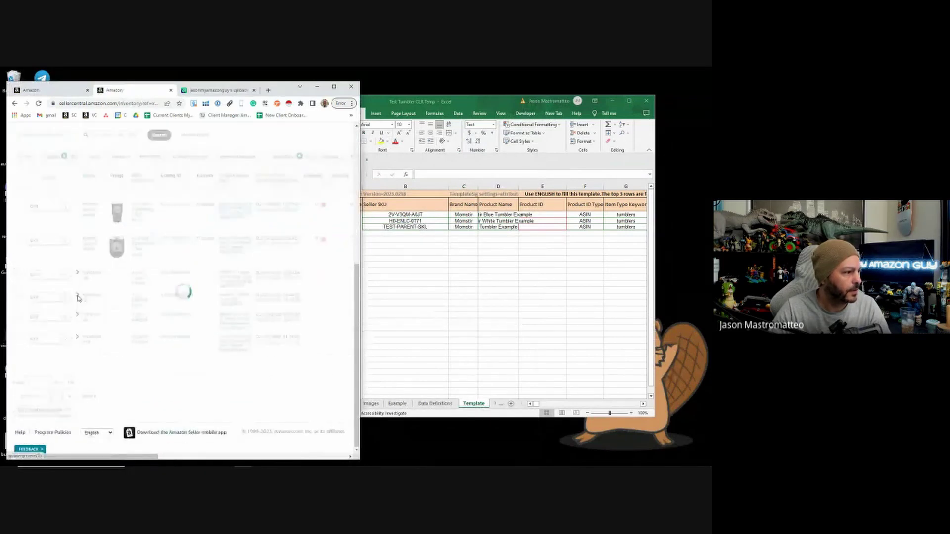
Step: Copy the TEST-PARENT-SKU listing's ASIN from the inventory list into the parent row's Product ID in the Template sheet
{"action": "left_click_drag", "start_coordinate": [219, 308], "coordinate": [202, 307]}
{"action": "left_click_drag", "start_coordinate": [259, 304], "coordinate": [292, 308]}
{"action": "key", "text": "ctrl+c"}
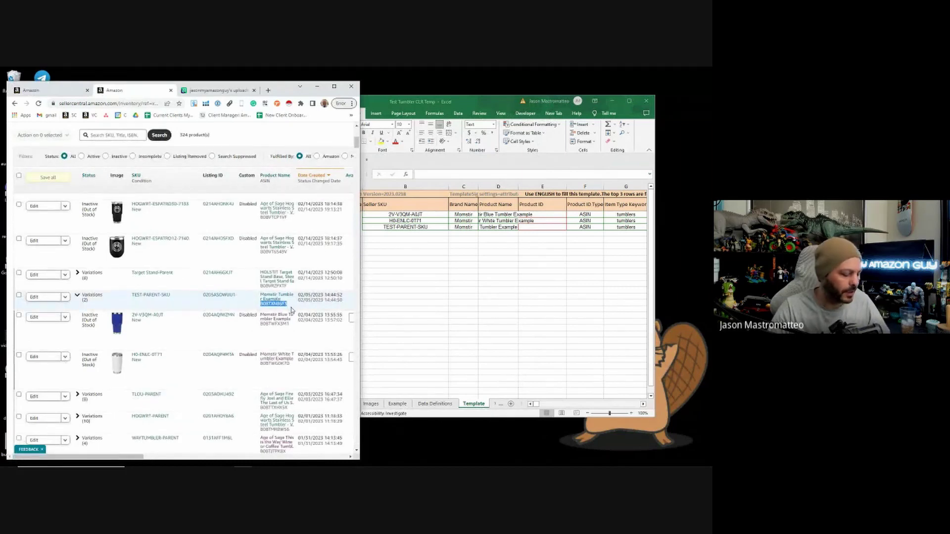
{"action": "left_click", "coordinate": [472, 249]}
{"action": "left_click", "coordinate": [551, 214]}
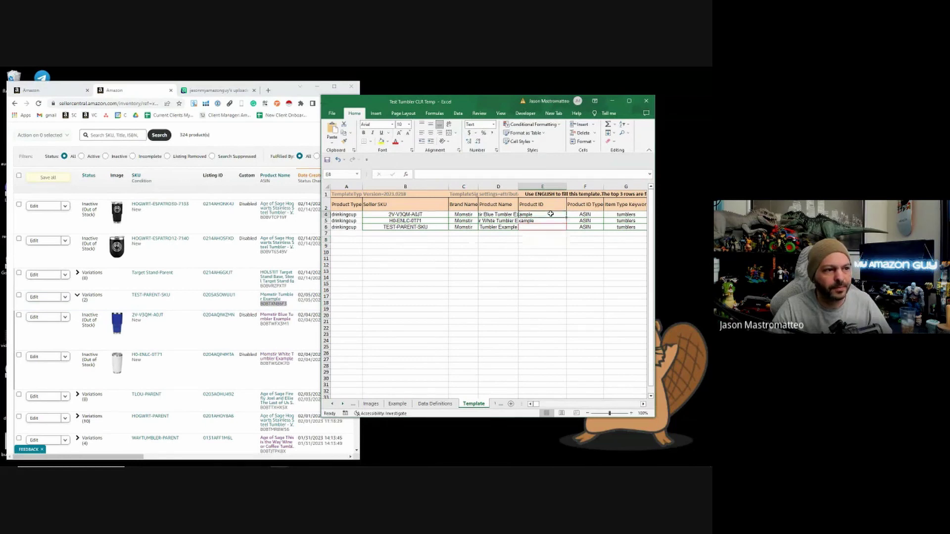
{"action": "left_click", "coordinate": [550, 228]}
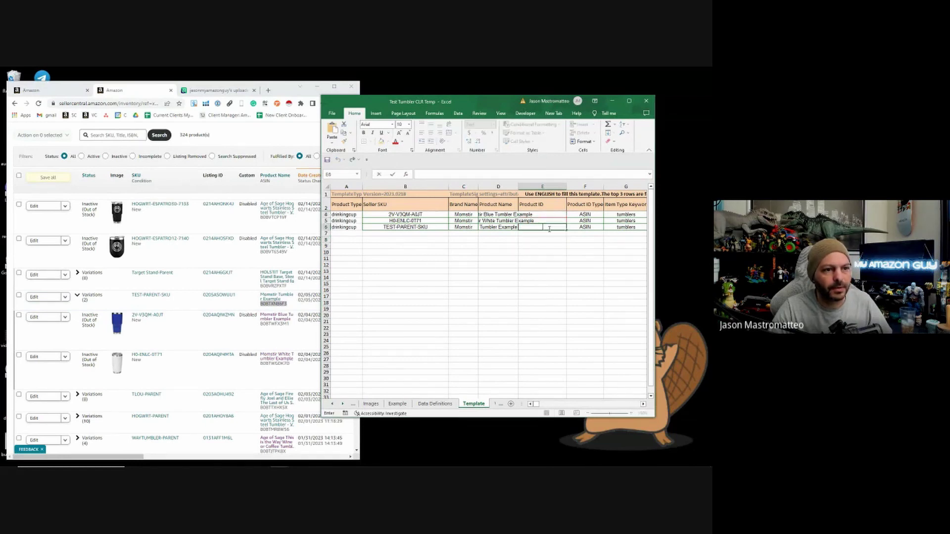
{"action": "key", "text": "ctrl+v"}
{"action": "left_click", "coordinate": [545, 270]}
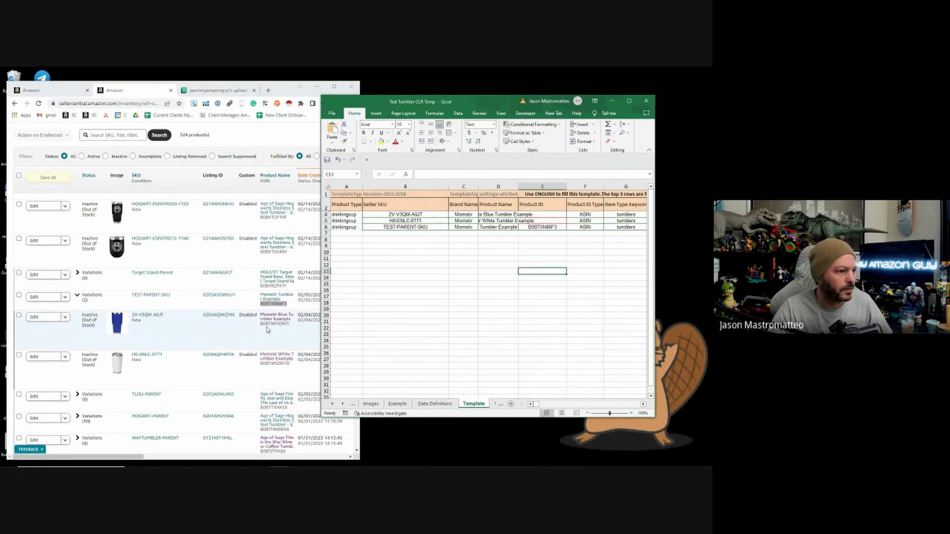
Step: Copy the blue tumbler's ASIN from the inventory list into its row's Product ID in the Template sheet
{"action": "left_click_drag", "start_coordinate": [260, 324], "coordinate": [296, 325]}
{"action": "key", "text": "ctrl+c"}
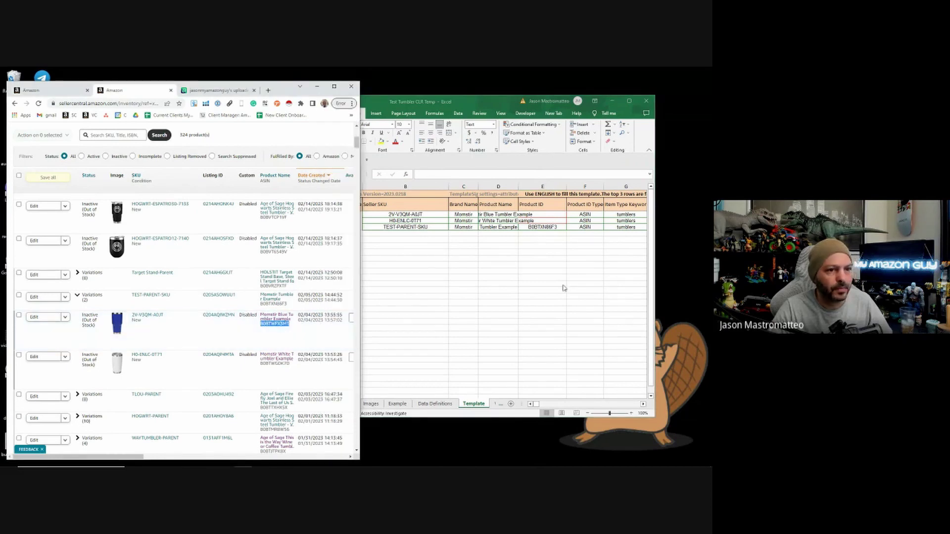
{"action": "left_click", "coordinate": [550, 271]}
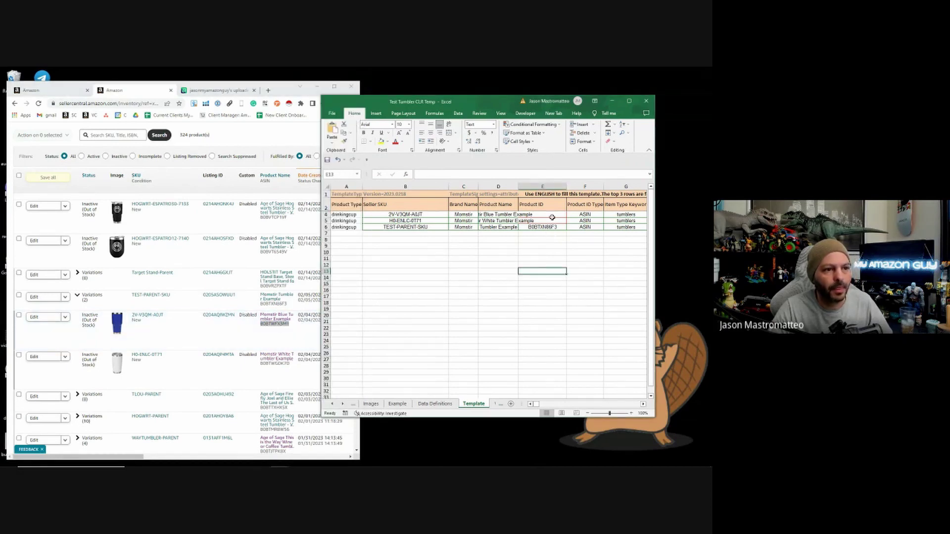
{"action": "double_click", "coordinate": [552, 218]}
{"action": "key", "text": "ctrl+v"}
{"action": "left_click", "coordinate": [553, 260]}
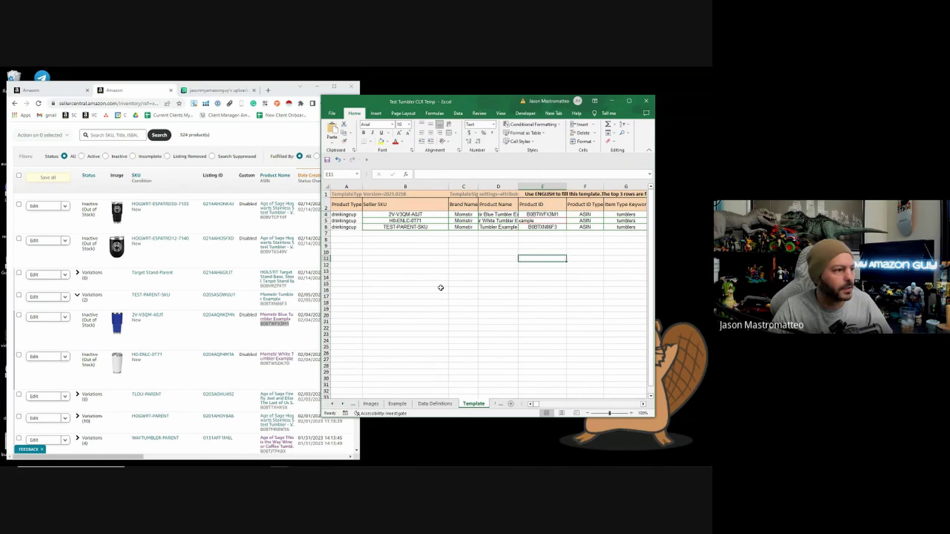
Step: Copy the white tumbler's ASIN from the inventory list into its row's Product ID and maximize the workbook
{"action": "double_click", "coordinate": [270, 363]}
{"action": "key", "text": "ctrl+c"}
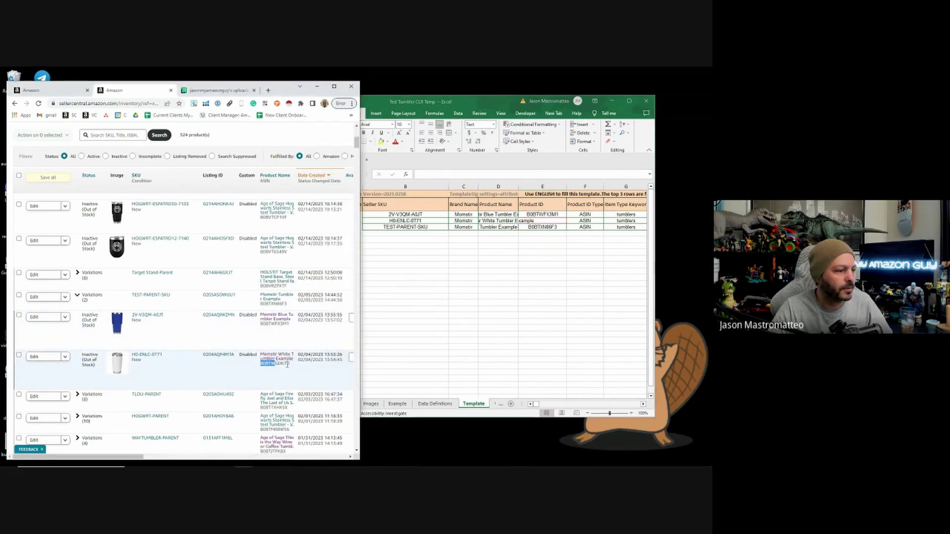
{"action": "left_click", "coordinate": [553, 246]}
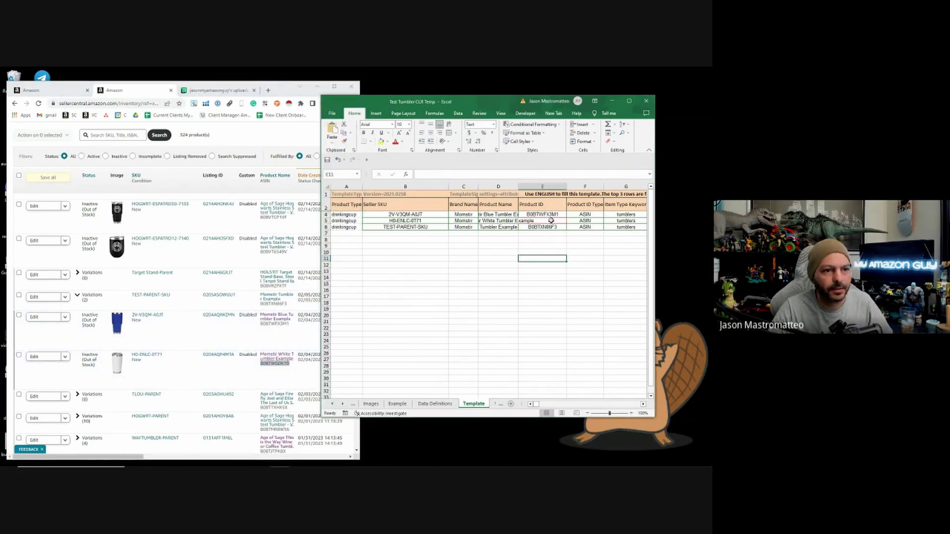
{"action": "double_click", "coordinate": [552, 221]}
{"action": "key", "text": "ctrl+v"}
{"action": "left_click", "coordinate": [629, 100]}
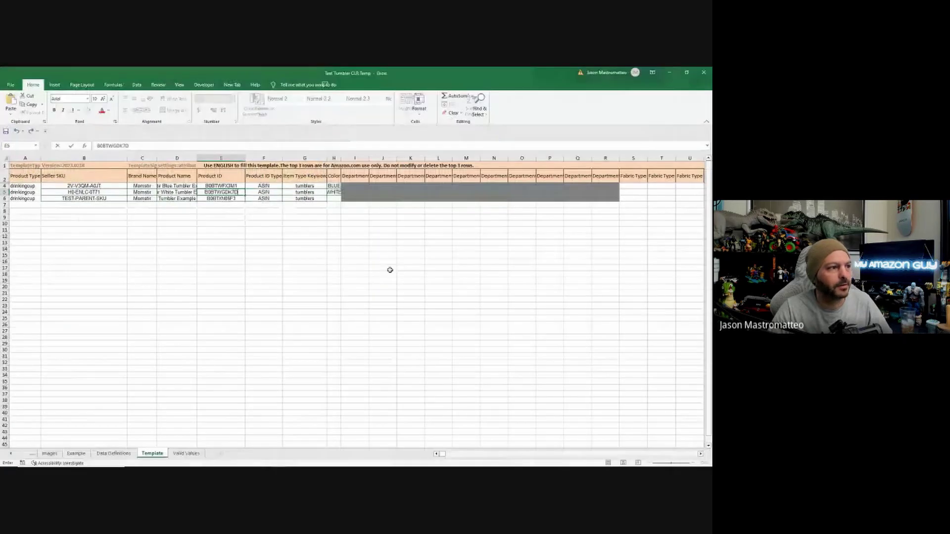
{"action": "left_click", "coordinate": [314, 249]}
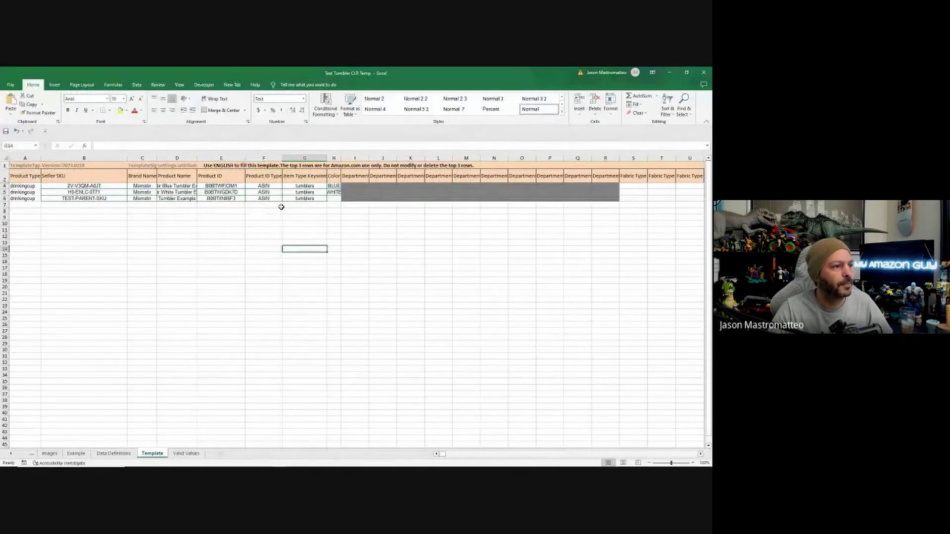
Step: Compare the template's Item Type Keyword with the one in the blue tumbler listing's Product Identity details in Seller Central
{"action": "left_click", "coordinate": [266, 185]}
{"action": "left_click", "coordinate": [316, 186]}
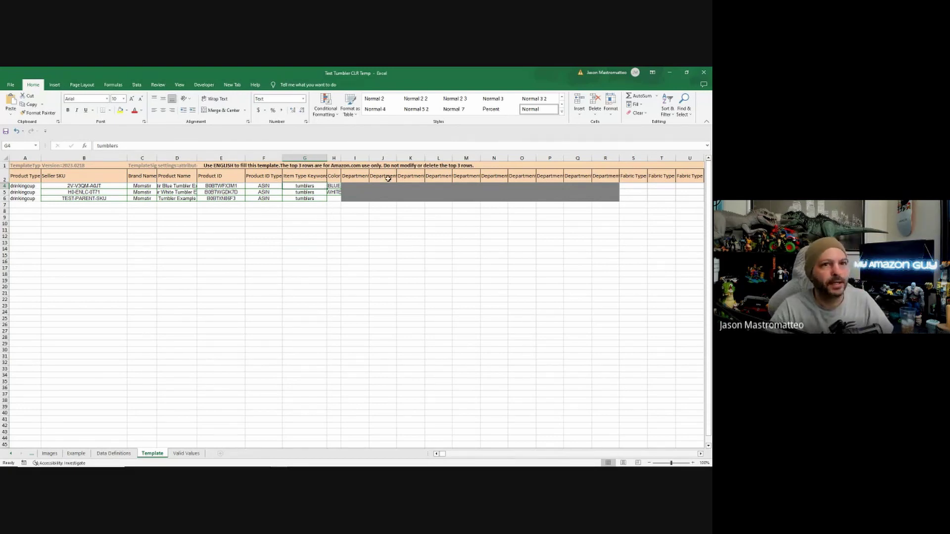
{"action": "left_click", "coordinate": [686, 73]}
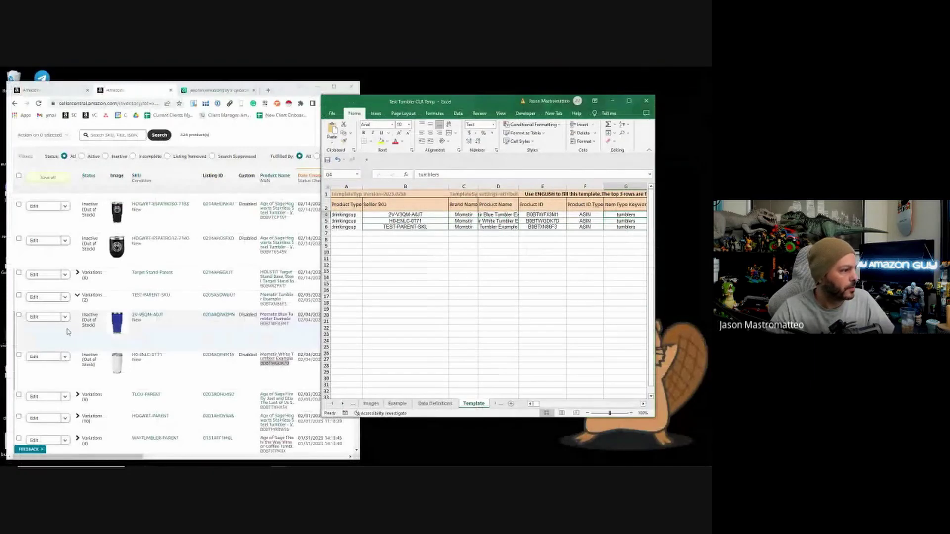
{"action": "left_click", "coordinate": [34, 317]}
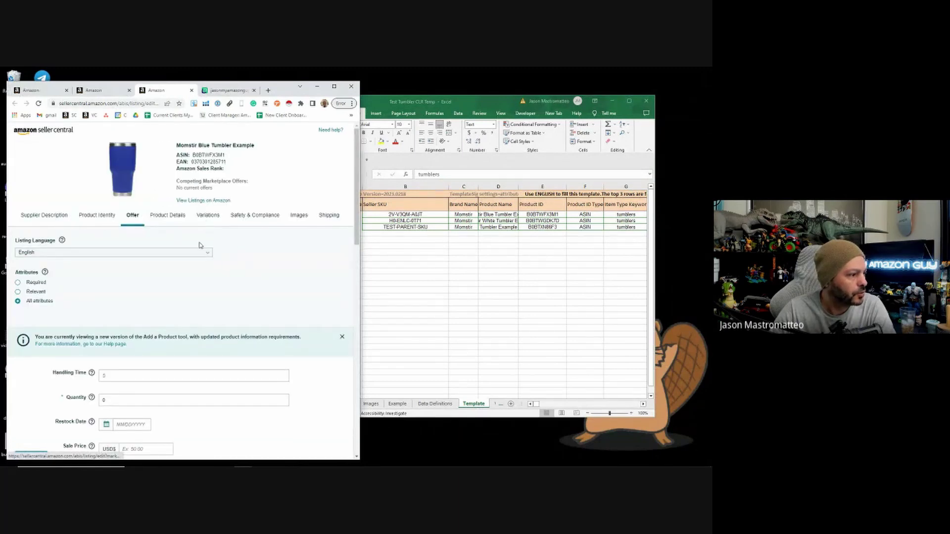
{"action": "scroll", "coordinate": [200, 245], "scroll_direction": "down", "scroll_amount": 4}
{"action": "scroll", "coordinate": [200, 244], "scroll_direction": "up", "scroll_amount": 5}
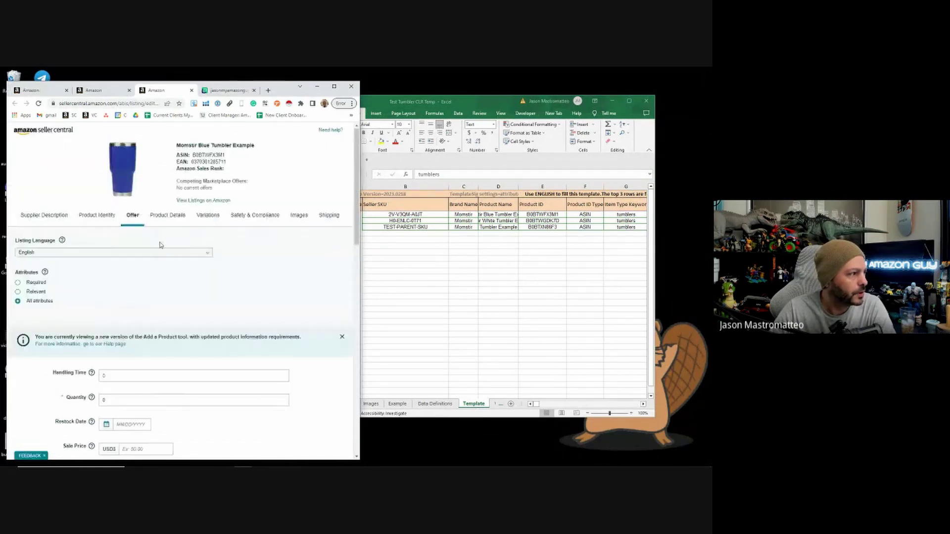
{"action": "left_click", "coordinate": [105, 220]}
{"action": "scroll", "coordinate": [244, 246], "scroll_direction": "down", "scroll_amount": 3}
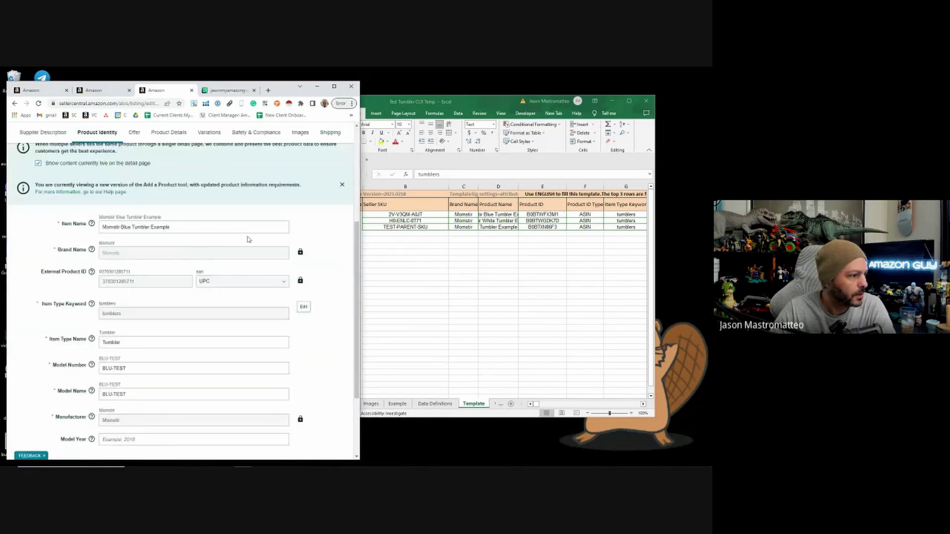
{"action": "double_click", "coordinate": [93, 270]}
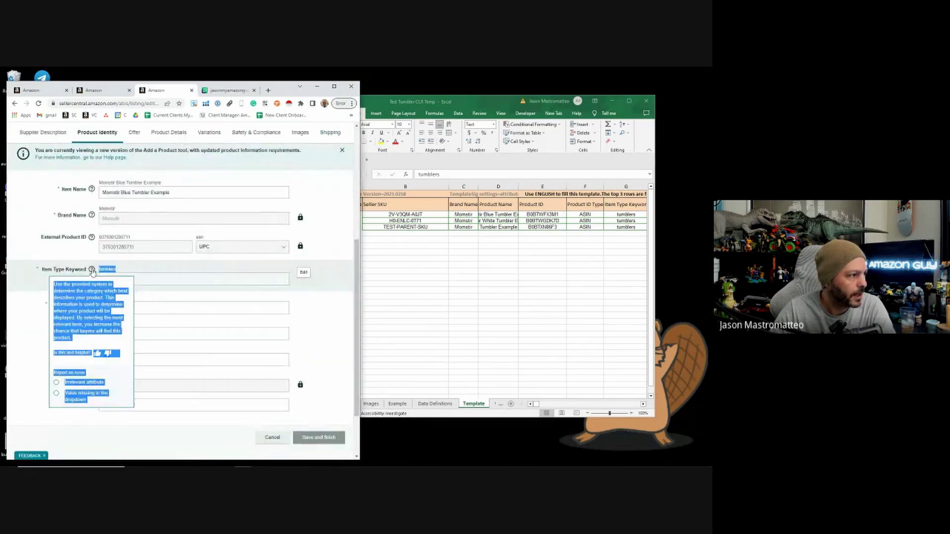
{"action": "left_click_drag", "start_coordinate": [95, 271], "coordinate": [46, 269]}
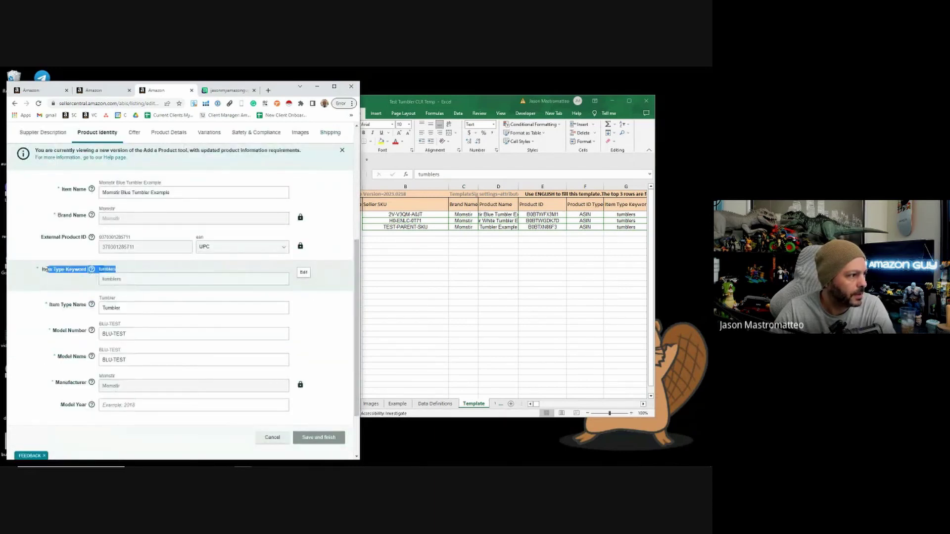
Step: Examine the Color, Department and Fabric Type columns for the tumbler rows in the maximized Template sheet
{"action": "left_click", "coordinate": [489, 244]}
{"action": "left_click", "coordinate": [629, 100]}
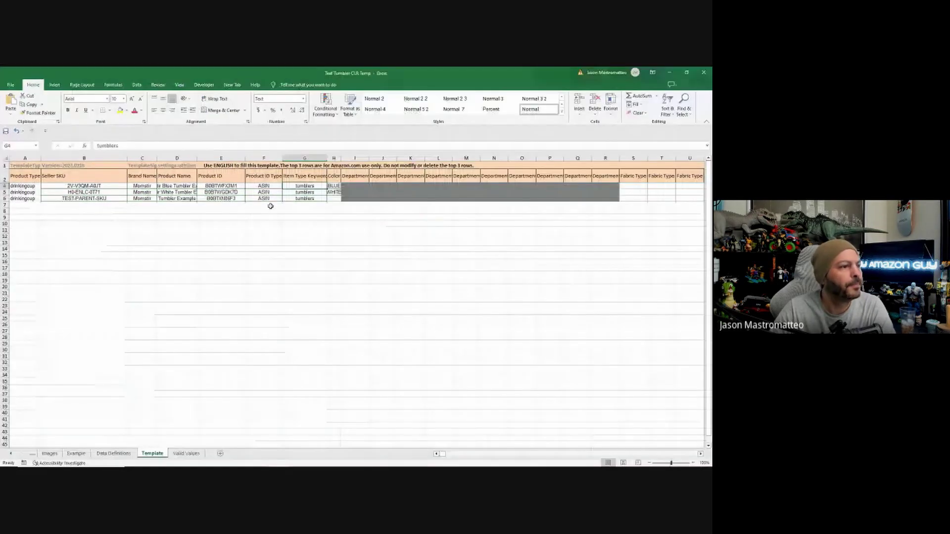
{"action": "left_click", "coordinate": [303, 223]}
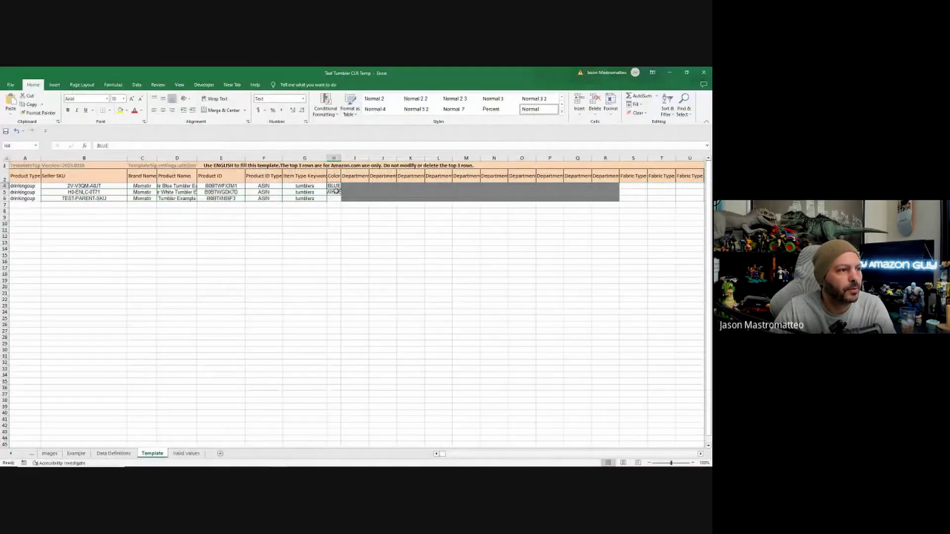
{"action": "left_click", "coordinate": [383, 217]}
{"action": "left_click", "coordinate": [352, 193]}
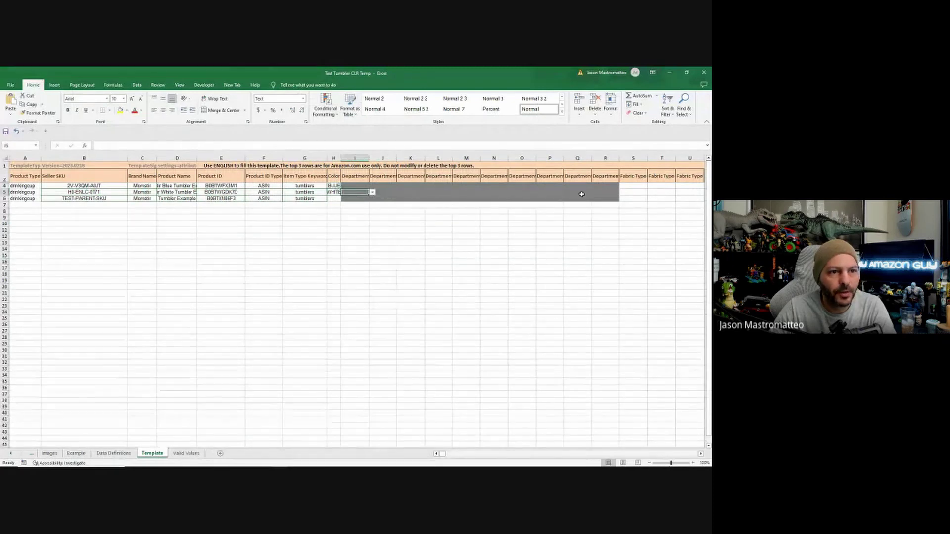
{"action": "left_click_drag", "start_coordinate": [443, 456], "coordinate": [444, 456]}
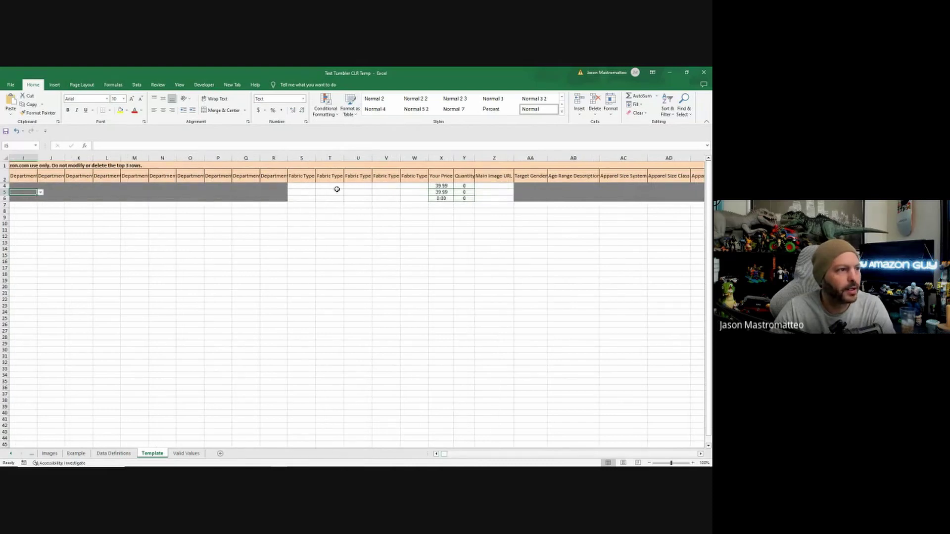
{"action": "left_click", "coordinate": [302, 176]}
{"action": "left_click", "coordinate": [388, 178]}
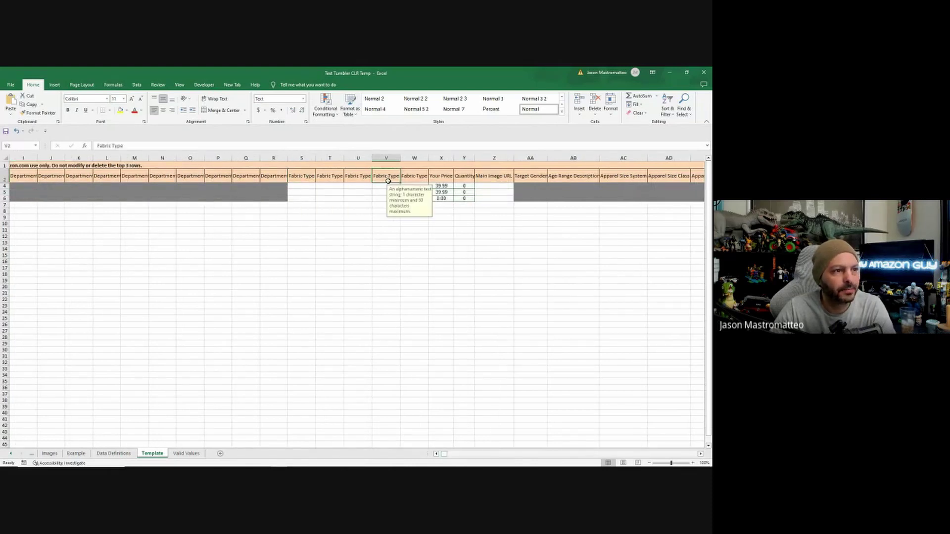
{"action": "left_click", "coordinate": [407, 178]}
{"action": "left_click", "coordinate": [371, 179]}
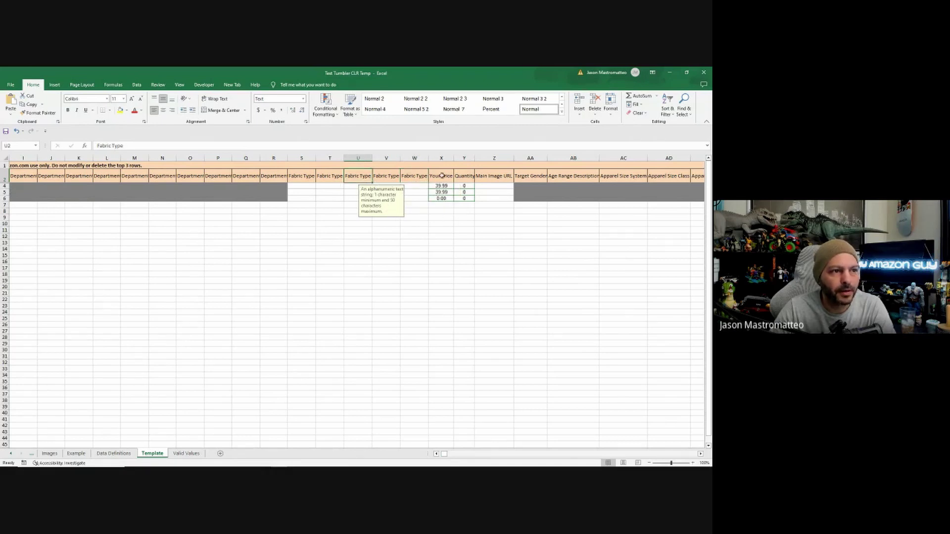
Step: Clear the Your Price and Quantity values from the parent row
{"action": "left_click", "coordinate": [439, 199]}
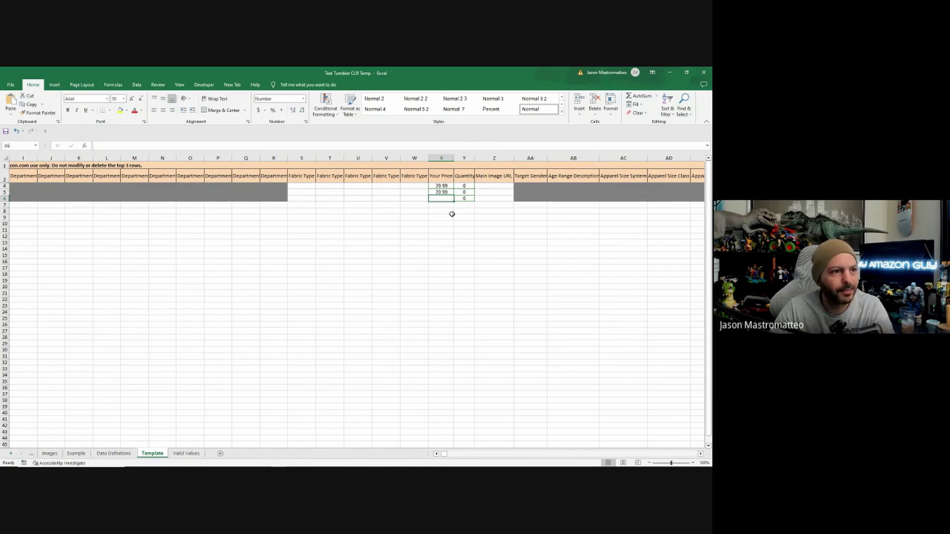
{"action": "left_click", "coordinate": [451, 217]}
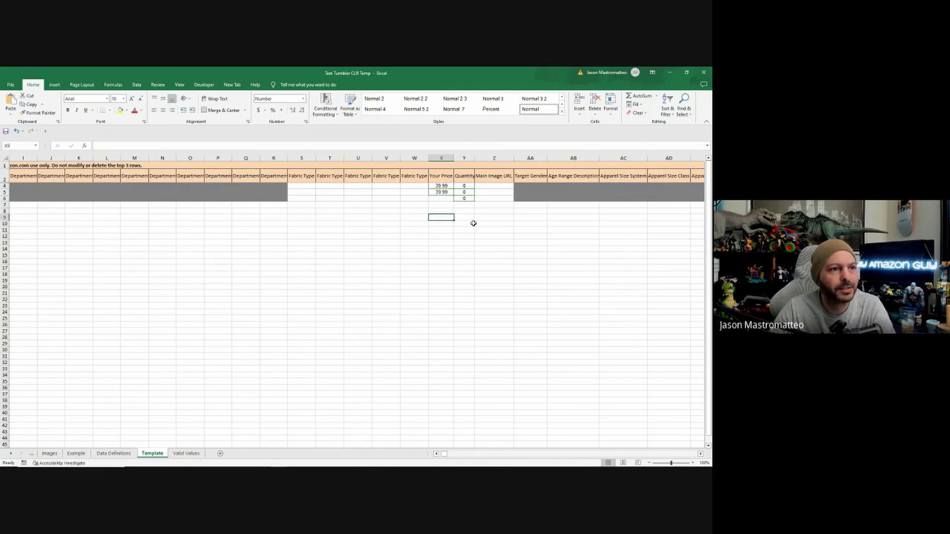
{"action": "left_click", "coordinate": [467, 198]}
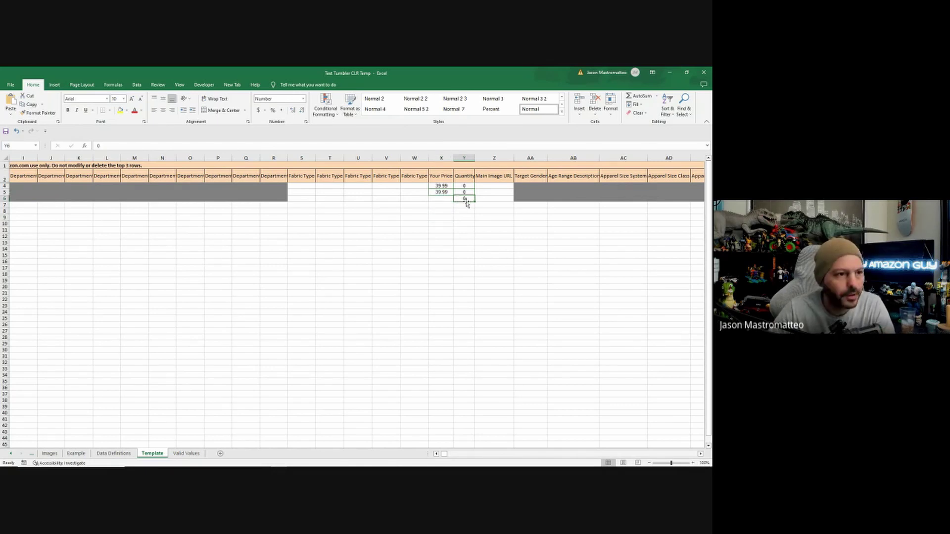
{"action": "key", "text": "Delete"}
{"action": "left_click", "coordinate": [476, 223]}
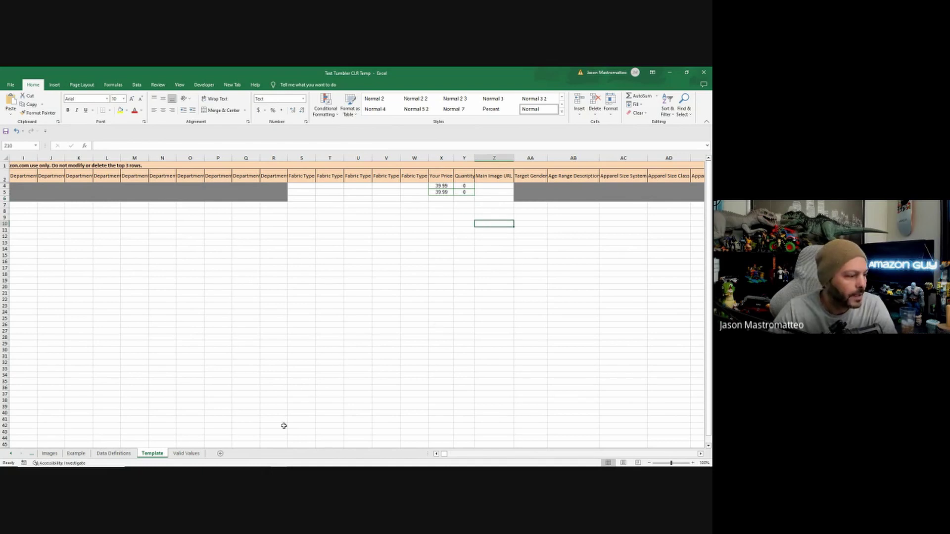
Step: Copy the direct link of the blue tumbler image from the Tumbler album on imgur
{"action": "left_click", "coordinate": [485, 187]}
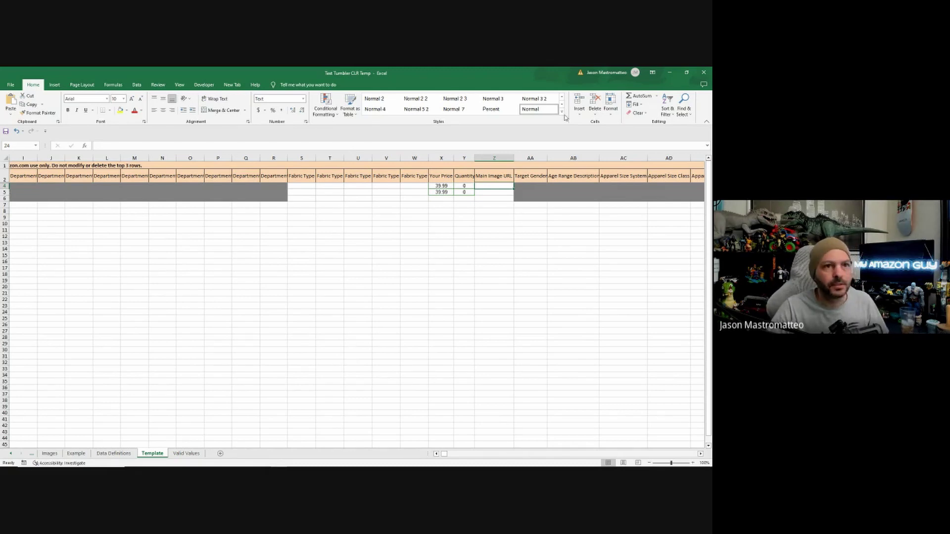
{"action": "left_click", "coordinate": [686, 73]}
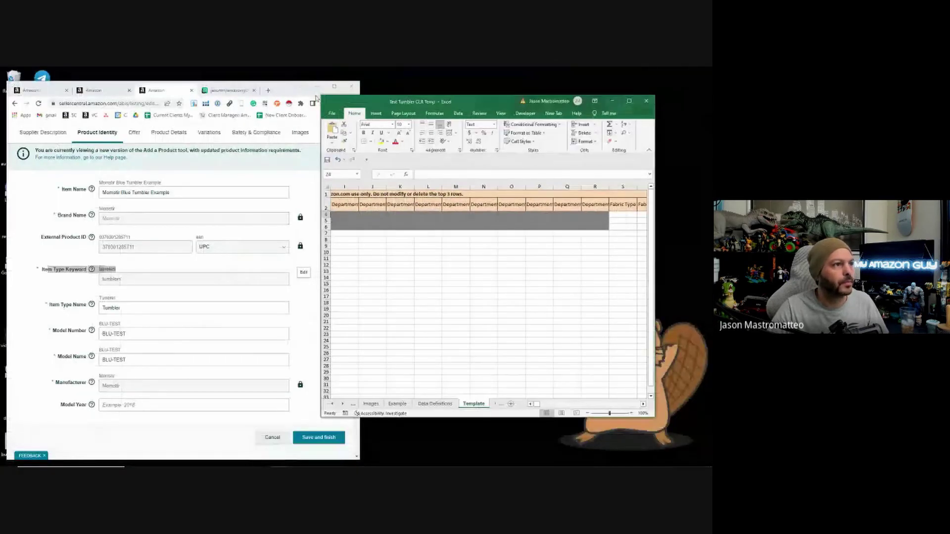
{"action": "left_click", "coordinate": [335, 87]}
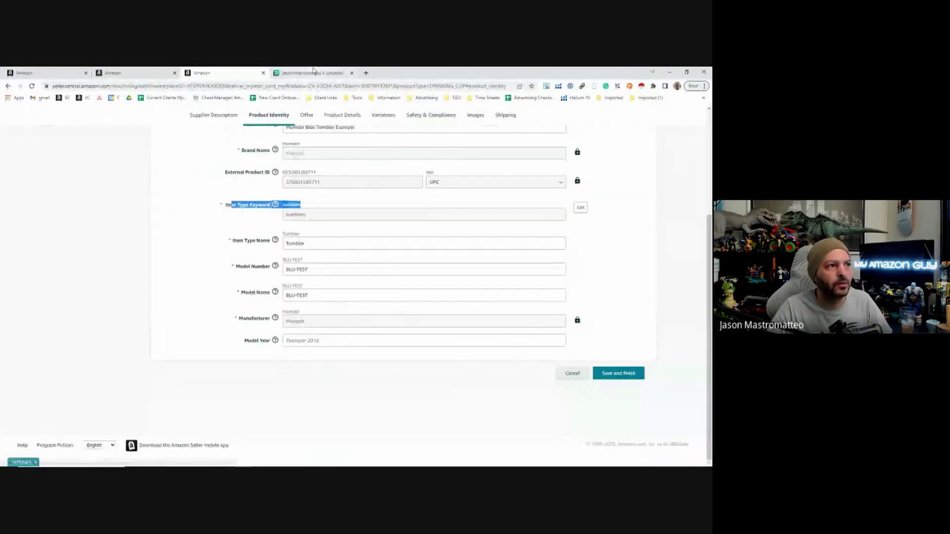
{"action": "left_click", "coordinate": [313, 73]}
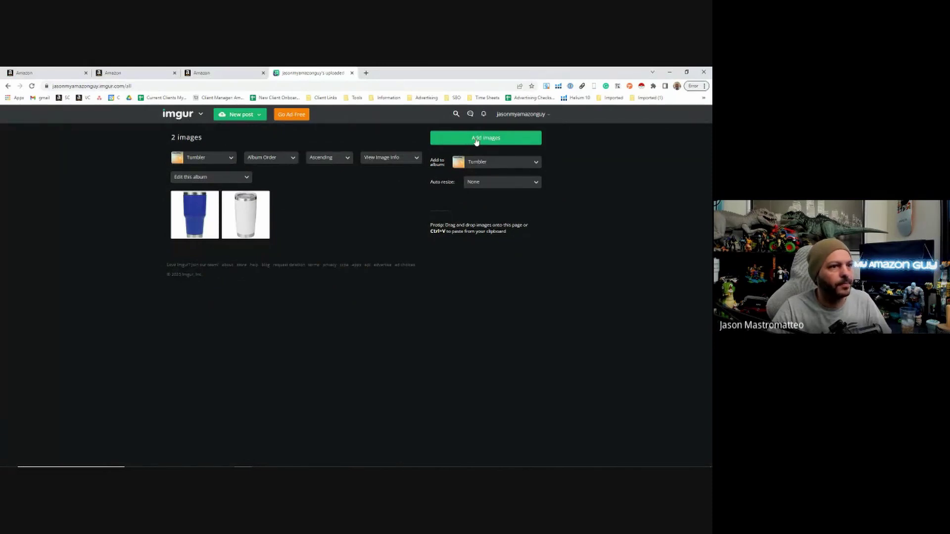
{"action": "mouse_move", "coordinate": [197, 216]}
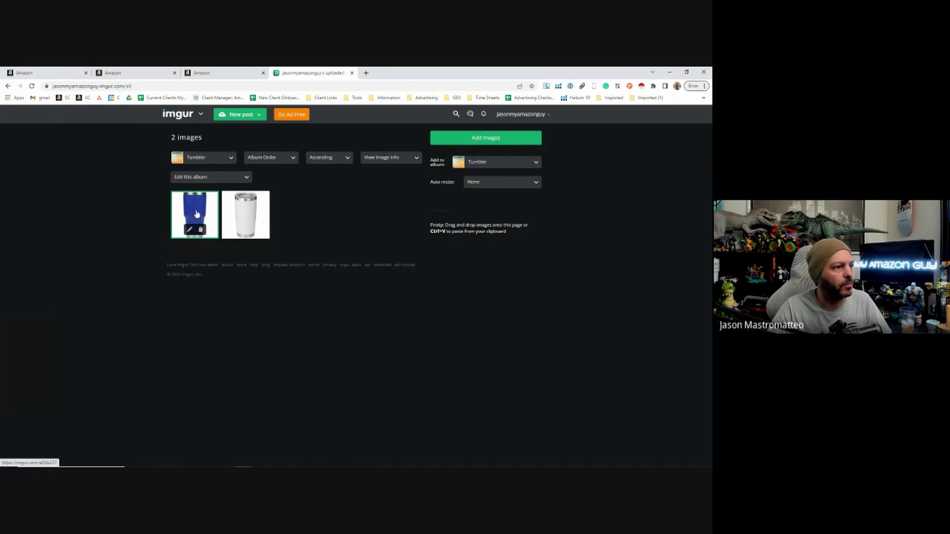
{"action": "mouse_move", "coordinate": [252, 214]}
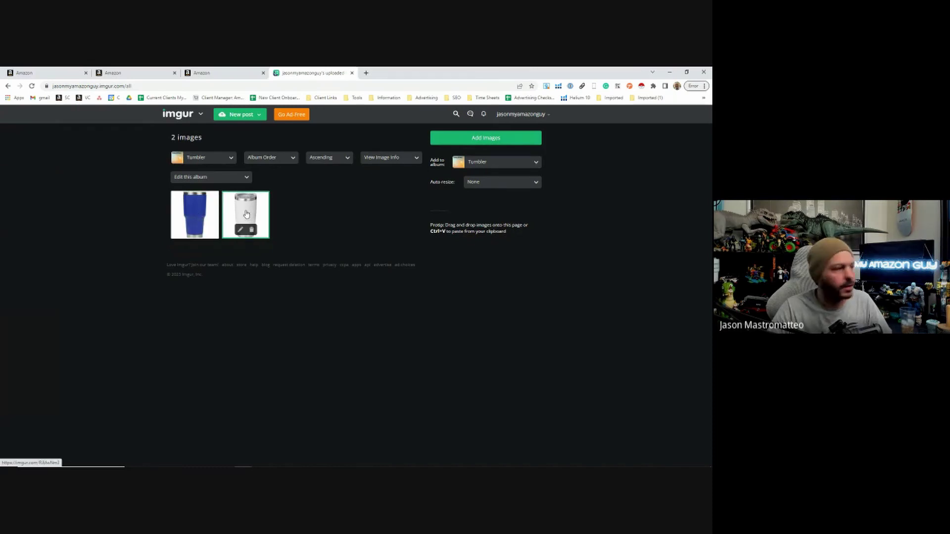
{"action": "left_click", "coordinate": [192, 210]}
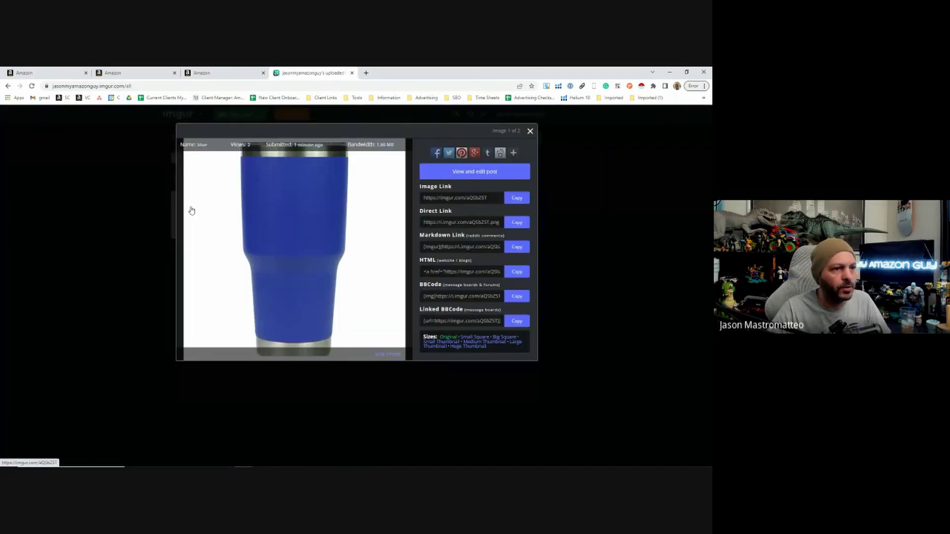
{"action": "left_click", "coordinate": [517, 223]}
Step: Paste the copied direct image link into the blue tumbler row's Main Image URL in the Excel template
{"action": "mouse_move", "coordinate": [288, 463]}
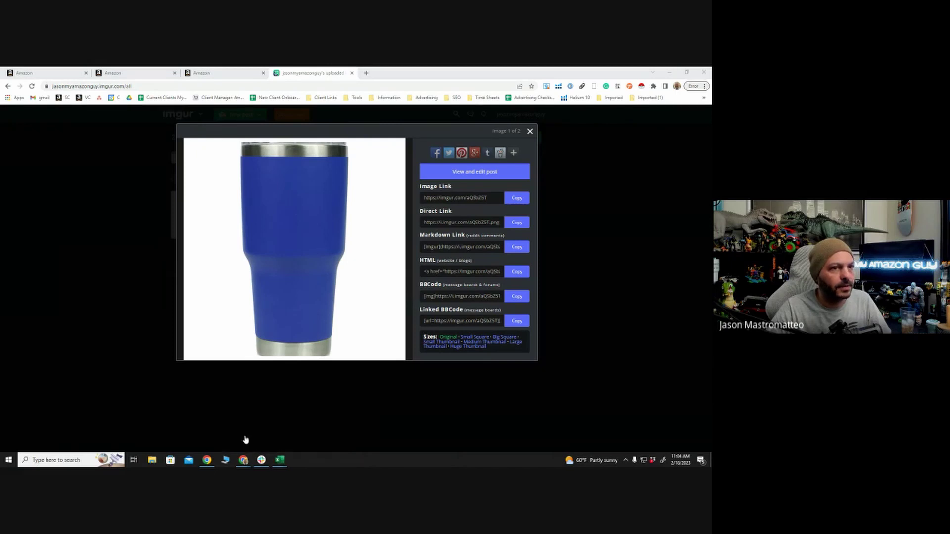
{"action": "left_click", "coordinate": [687, 72]}
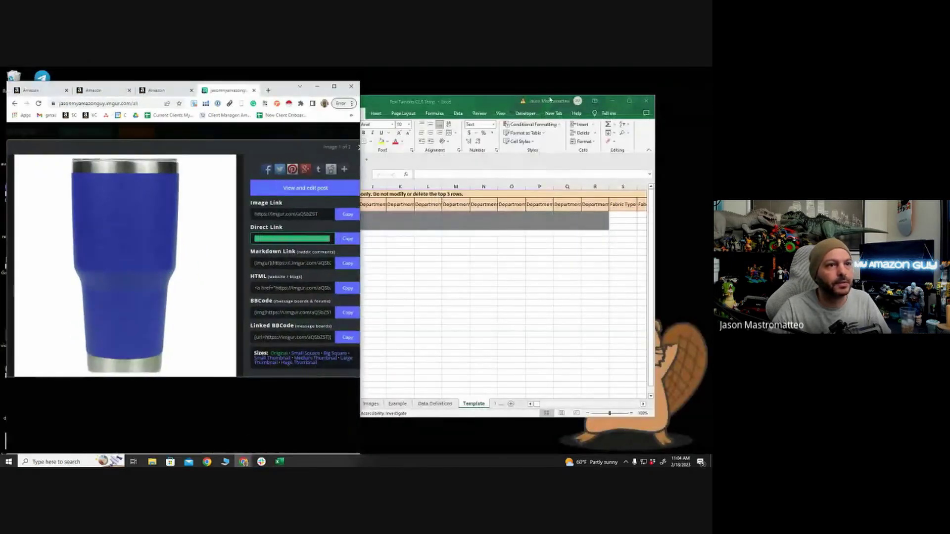
{"action": "left_click", "coordinate": [629, 101]}
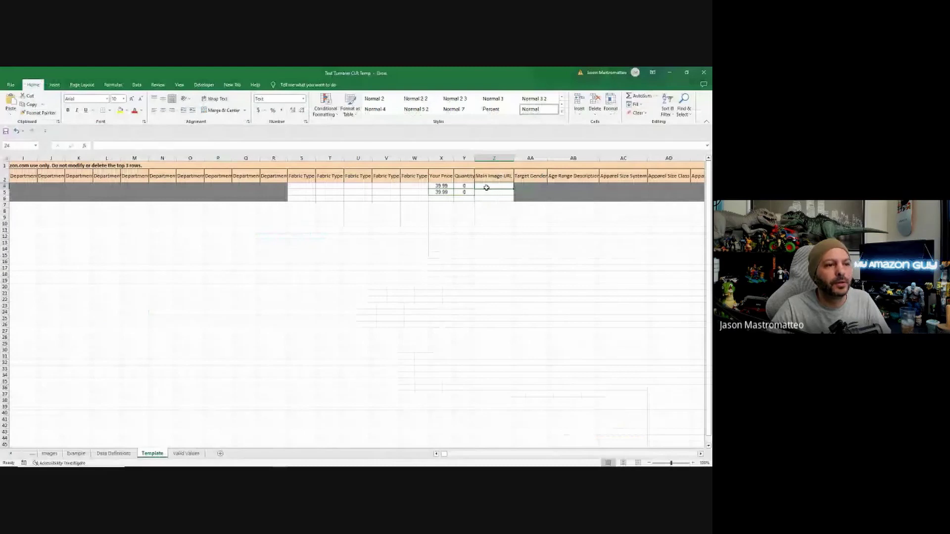
{"action": "left_click_drag", "start_coordinate": [444, 453], "coordinate": [445, 461]}
{"action": "double_click", "coordinate": [302, 186]}
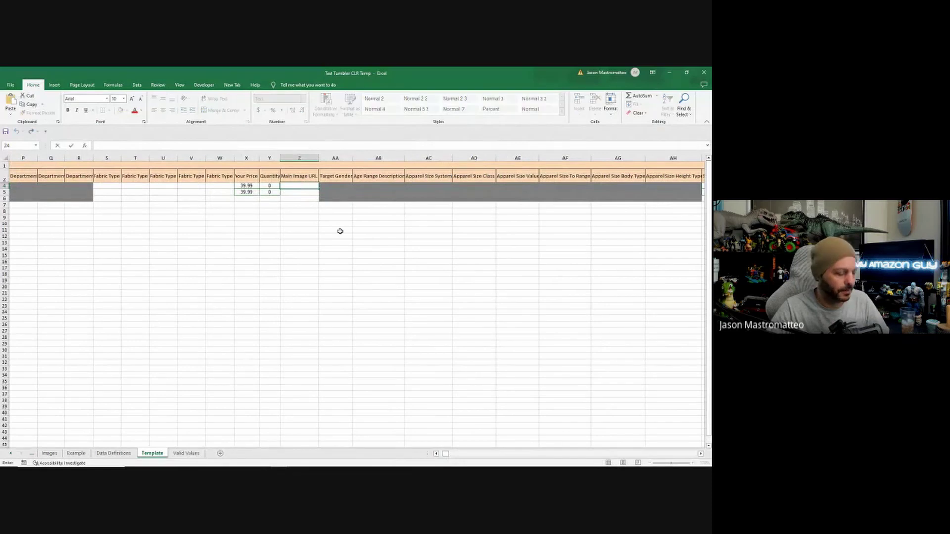
{"action": "key", "text": "ctrl+v"}
{"action": "left_click", "coordinate": [349, 231]}
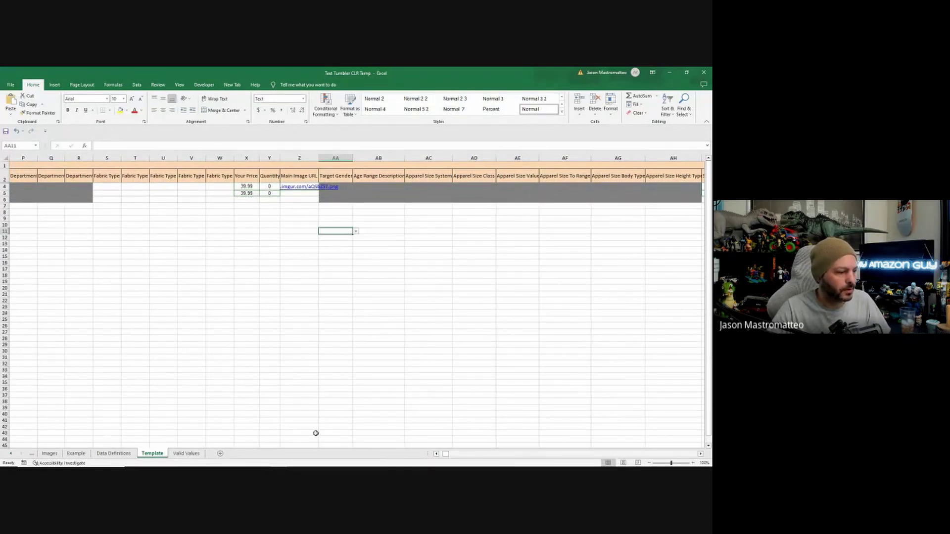
Step: Open the blue tumbler's Main Image URL to check the image, and revert the hyperlink to plain text
{"action": "mouse_move", "coordinate": [275, 465]}
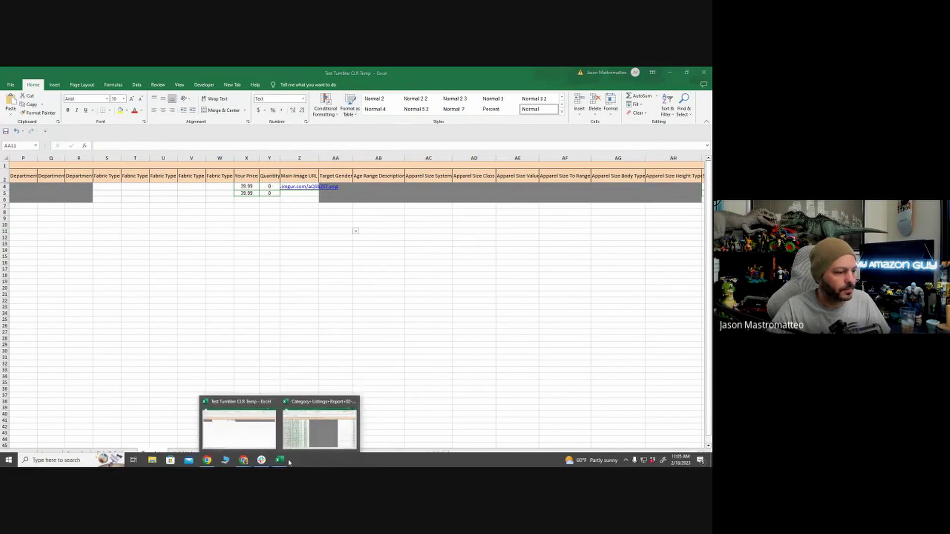
{"action": "left_click", "coordinate": [300, 184]}
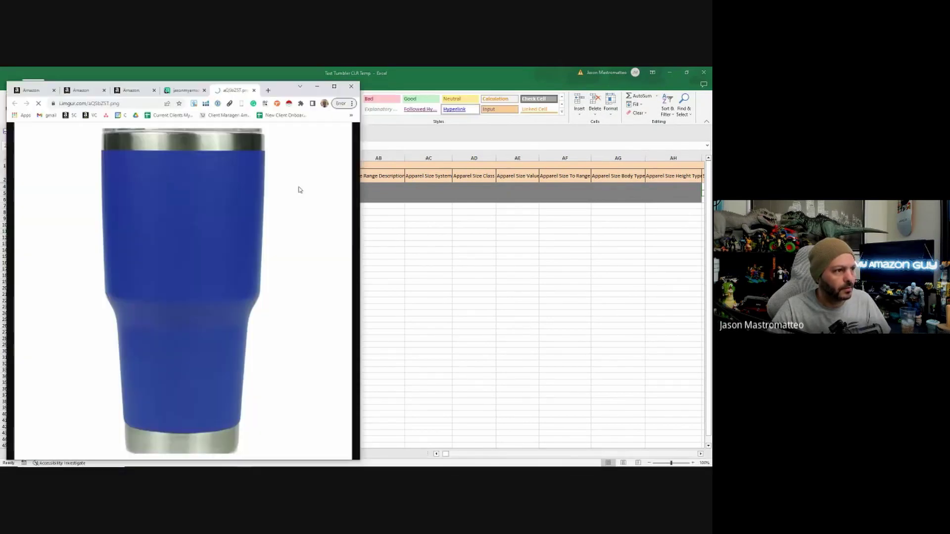
{"action": "key", "text": "alt+Tab"}
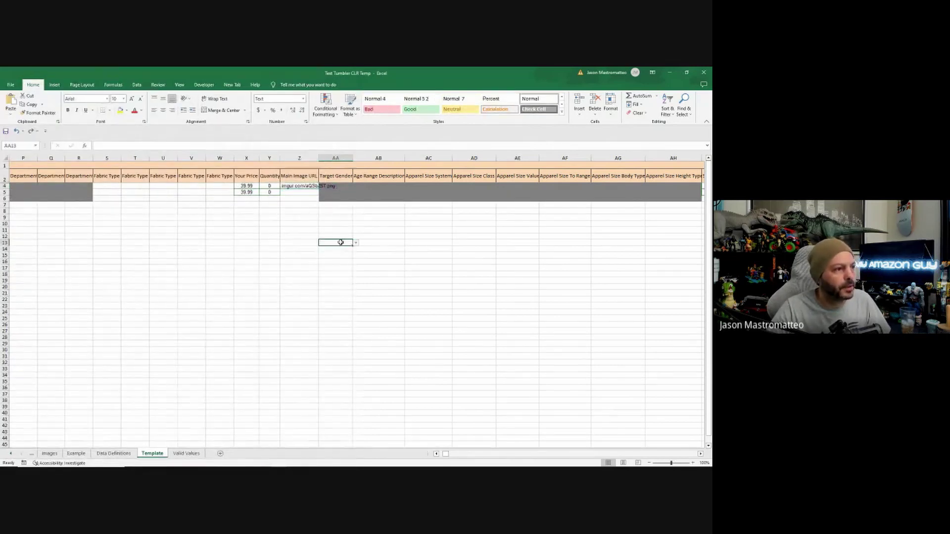
{"action": "left_click", "coordinate": [379, 255]}
Step: Copy the direct link of the white tumbler image from the imgur album for its row's Main Image URL
{"action": "left_click", "coordinate": [302, 193]}
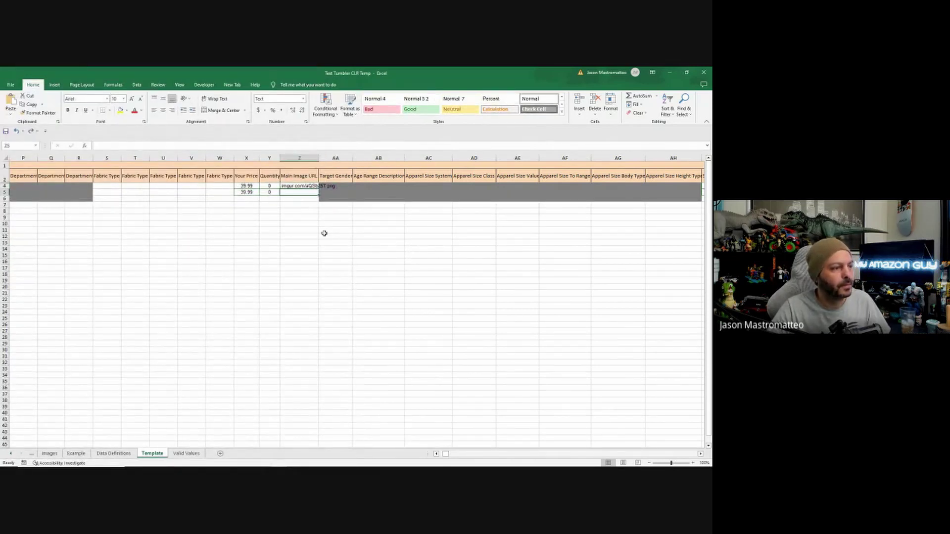
{"action": "mouse_move", "coordinate": [284, 464]}
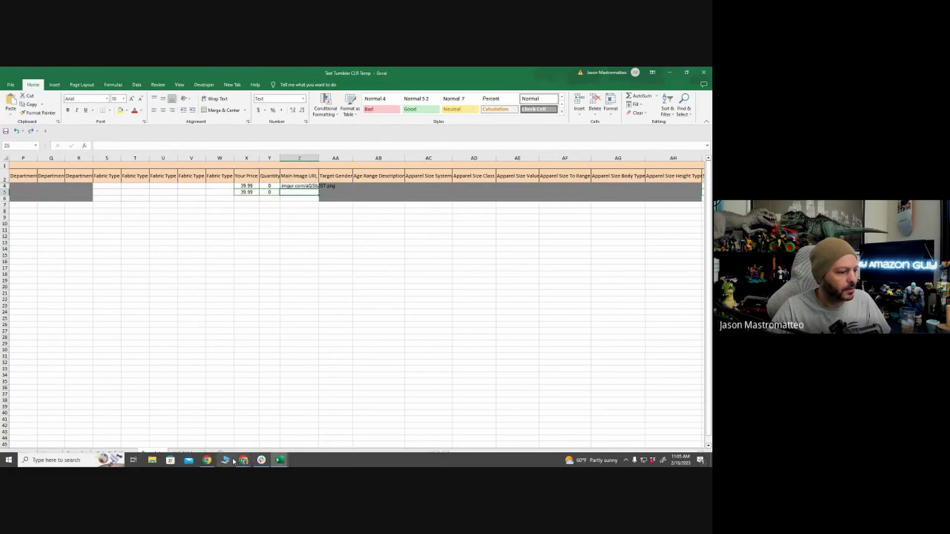
{"action": "mouse_move", "coordinate": [235, 457]}
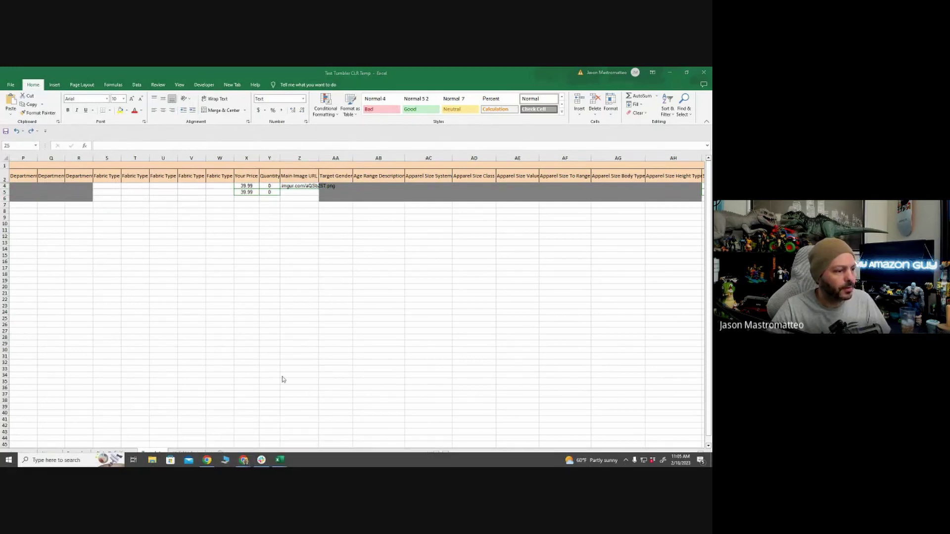
{"action": "left_click", "coordinate": [686, 73]}
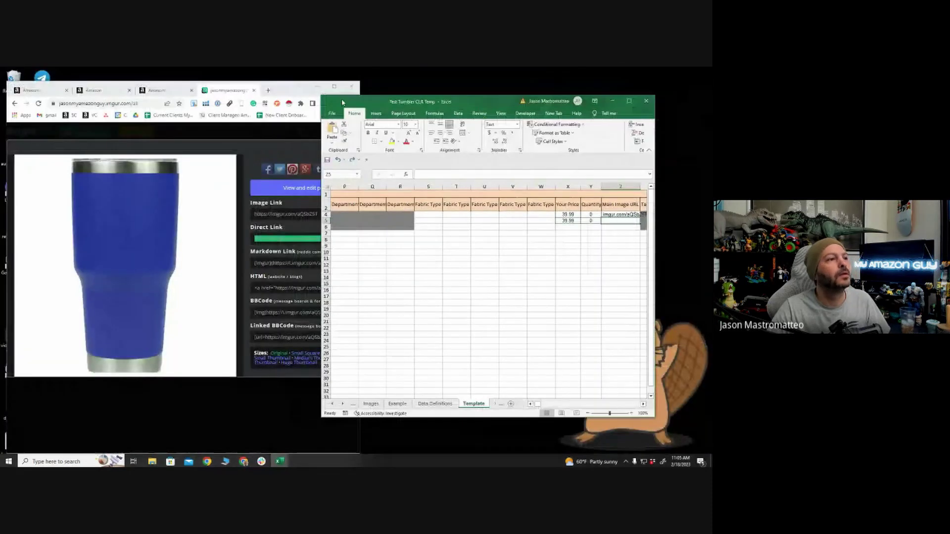
{"action": "left_click_drag", "start_coordinate": [293, 91], "coordinate": [394, 105]}
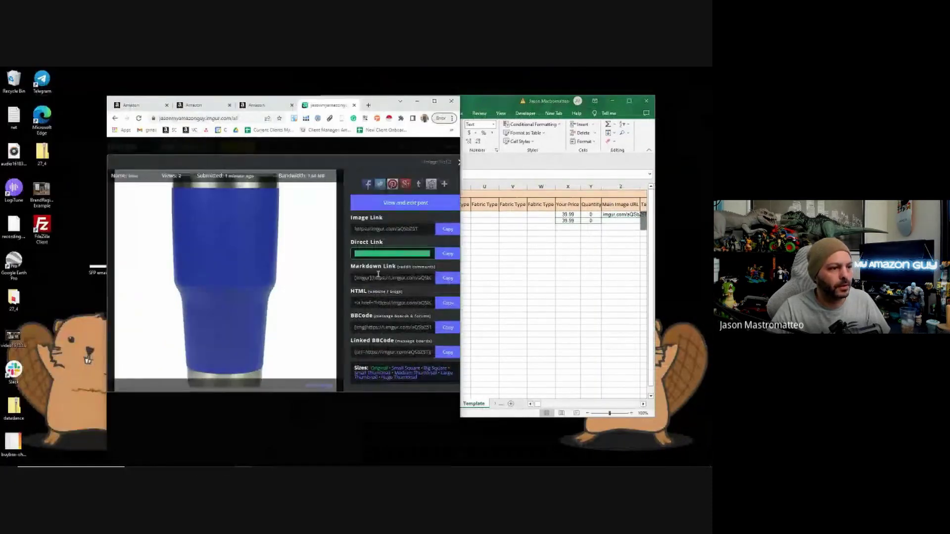
{"action": "key", "text": "Escape"}
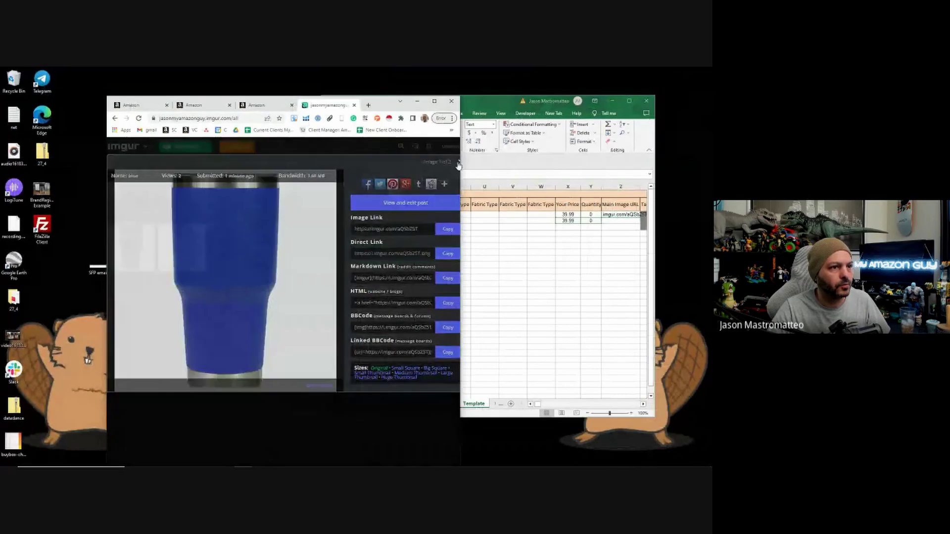
{"action": "left_click", "coordinate": [188, 247]}
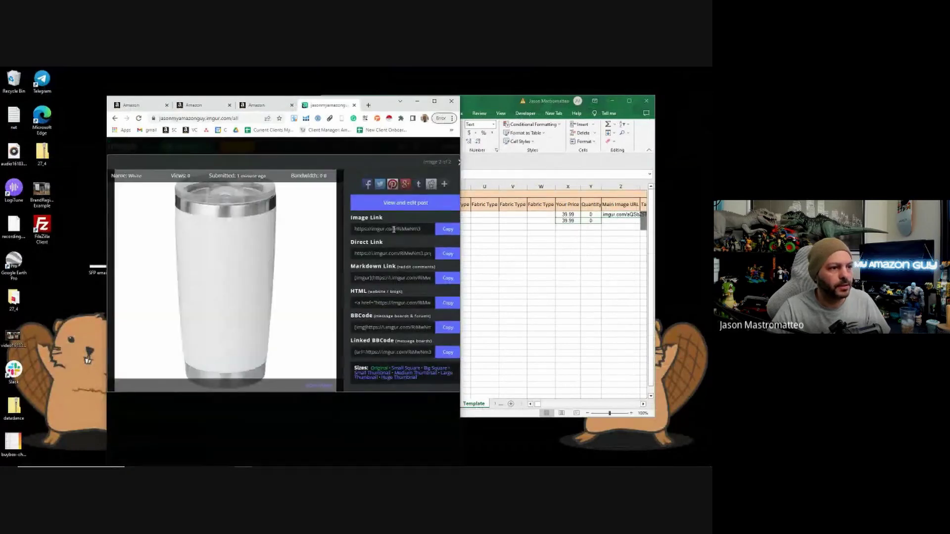
{"action": "left_click", "coordinate": [447, 254]}
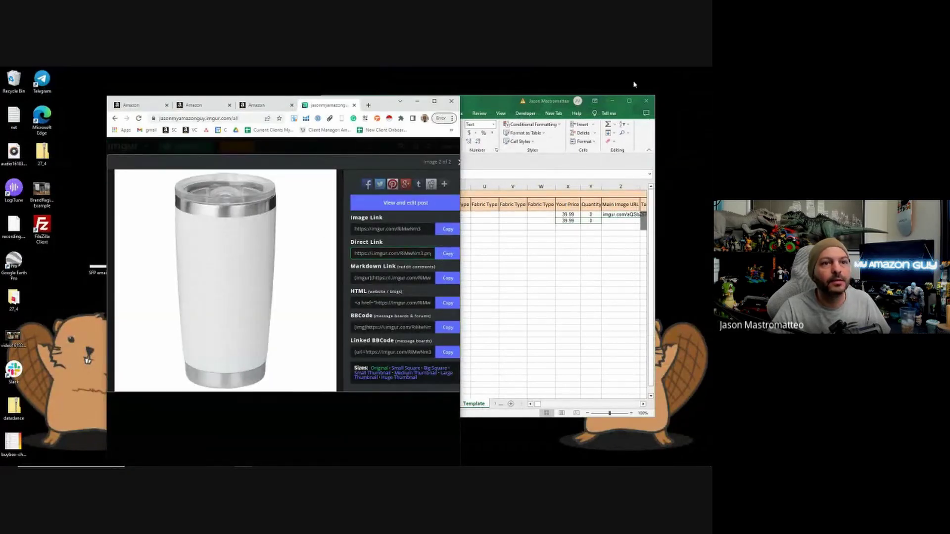
Step: Paste the copied link into the white tumbler row's Main Image URL and undo its hyperlink conversion
{"action": "left_click", "coordinate": [629, 100]}
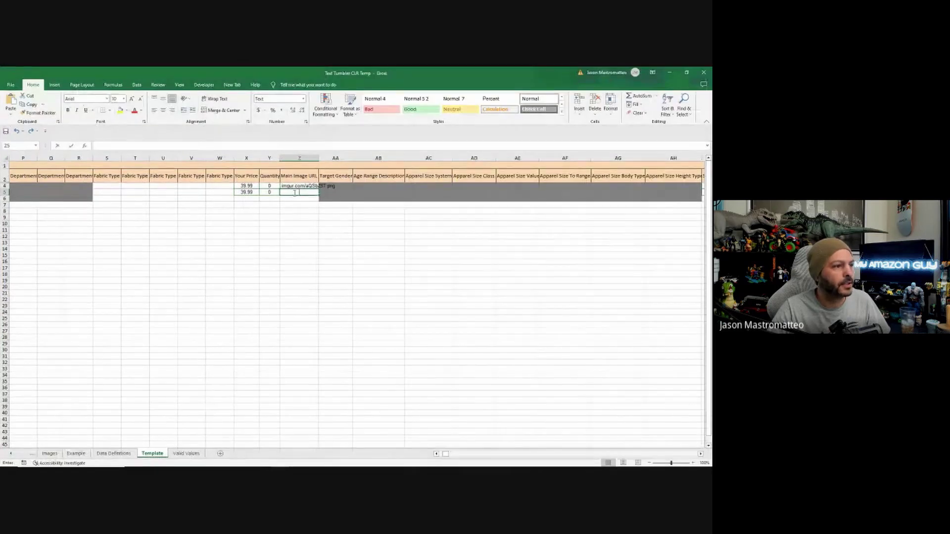
{"action": "key", "text": "ctrl+v"}
{"action": "left_click", "coordinate": [346, 263]}
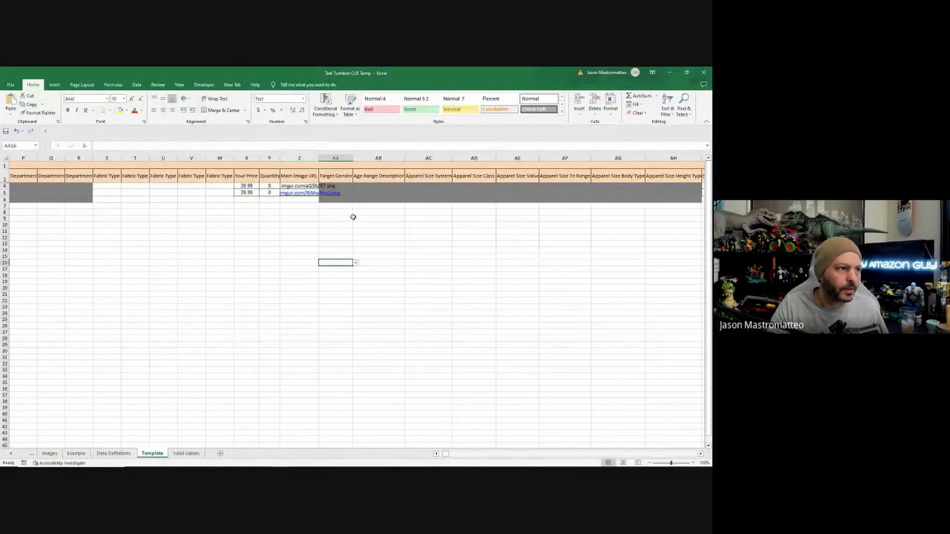
{"action": "left_click", "coordinate": [341, 244]}
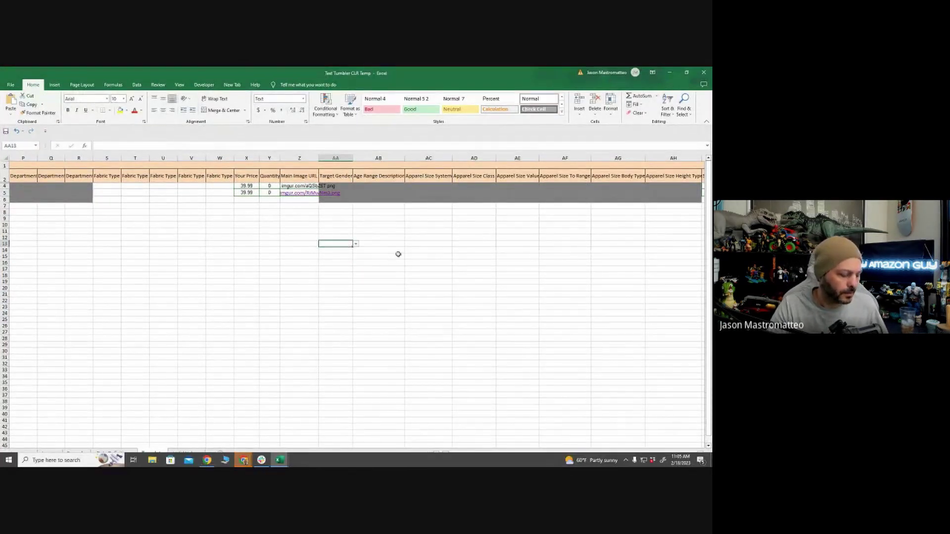
{"action": "key", "text": "ctrl+z"}
{"action": "left_click", "coordinate": [365, 241]}
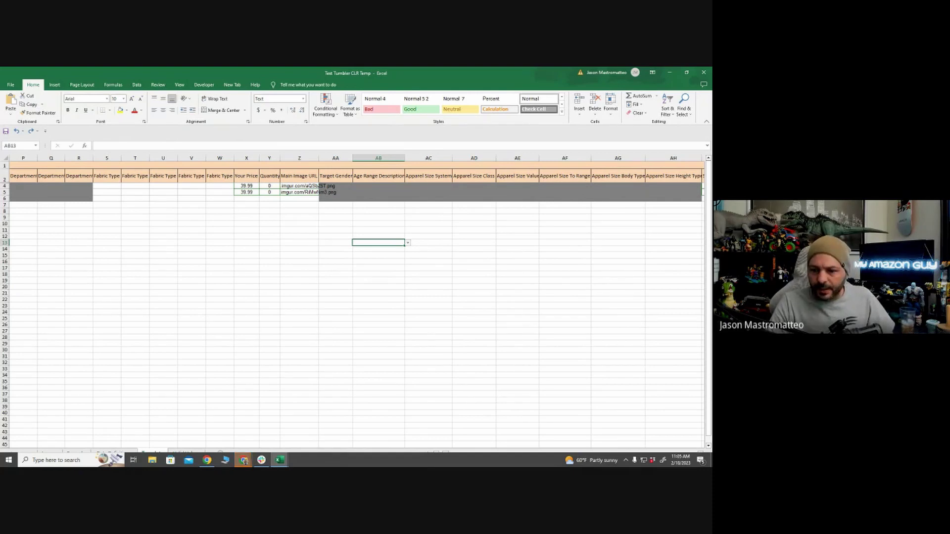
Step: View the white tumbler's image in the browser, return to the workbook and dismiss the presenting notification
{"action": "left_click", "coordinate": [319, 192]}
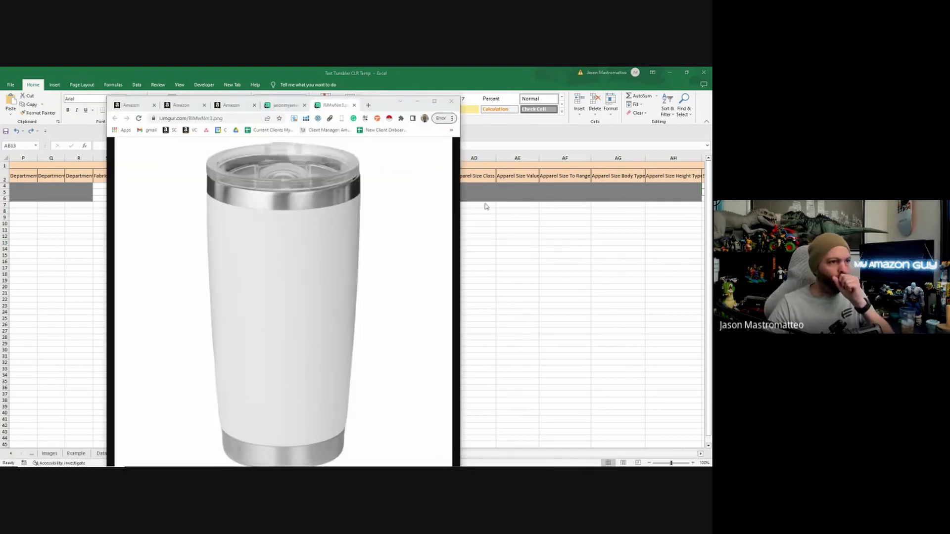
{"action": "left_click", "coordinate": [417, 102]}
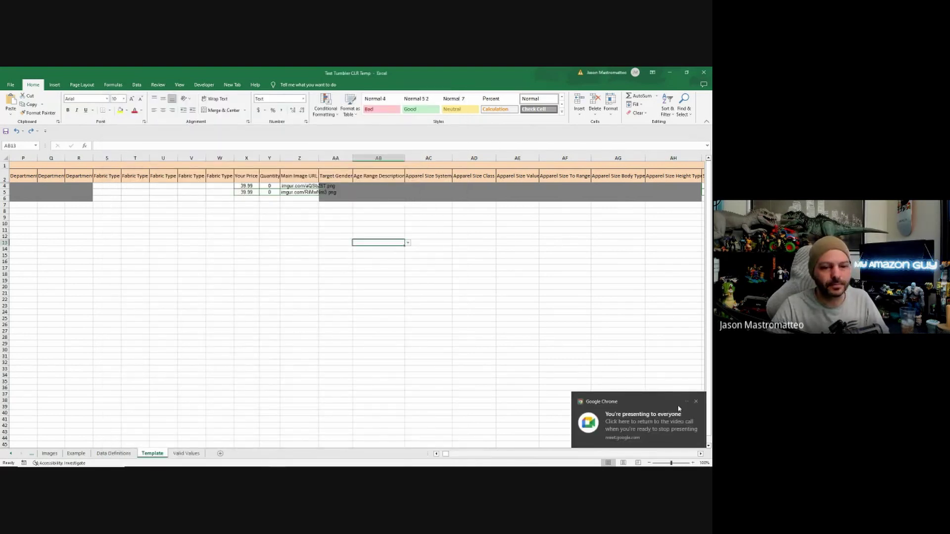
{"action": "left_click", "coordinate": [696, 402]}
{"action": "left_click", "coordinate": [418, 275]}
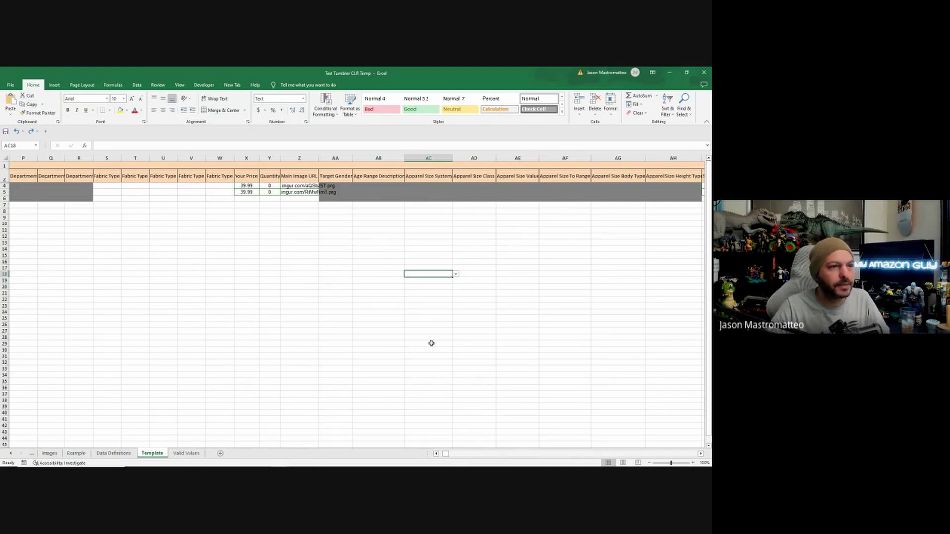
Step: Zoom in on the Template sheet and examine the Style Number and Size columns for the tumbler rows
{"action": "left_click", "coordinate": [457, 250]}
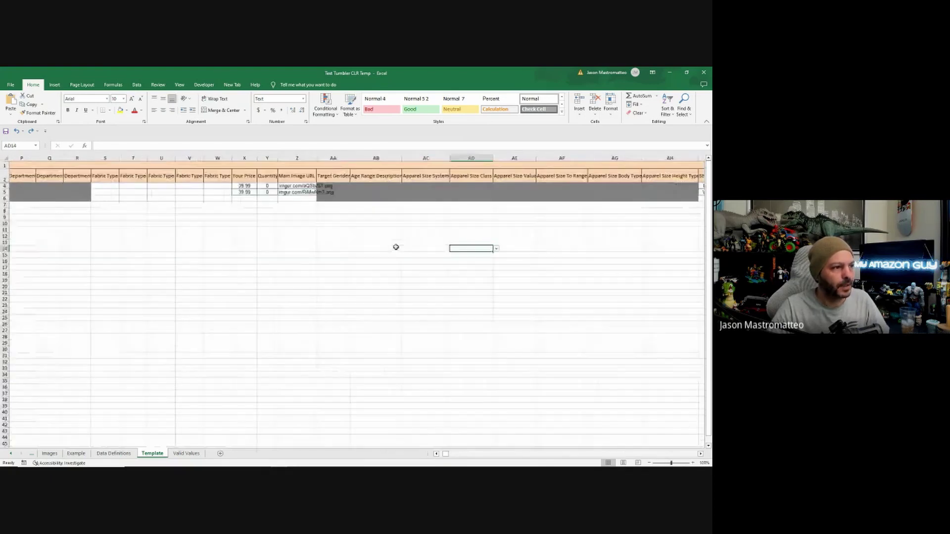
{"action": "scroll", "coordinate": [396, 247], "scroll_direction": "up", "scroll_amount": 1}
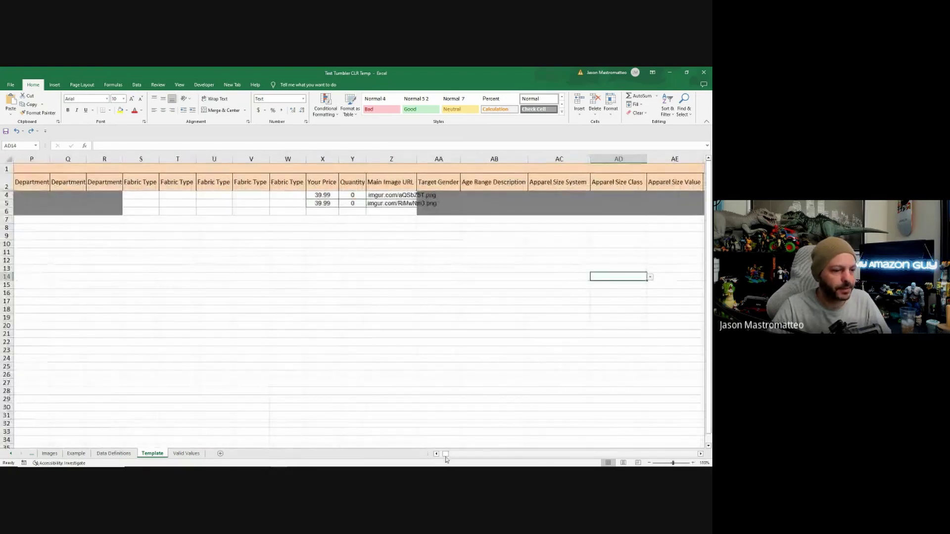
{"action": "left_click_drag", "start_coordinate": [445, 457], "coordinate": [450, 459]}
{"action": "scroll", "coordinate": [451, 341], "scroll_direction": "down", "scroll_amount": 2}
{"action": "scroll", "coordinate": [451, 340], "scroll_direction": "up", "scroll_amount": 1}
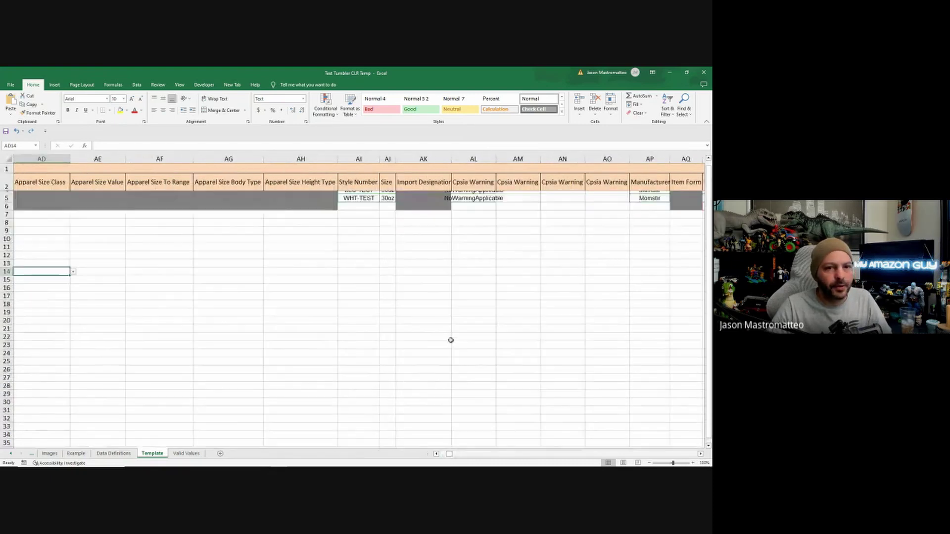
{"action": "scroll", "coordinate": [449, 338], "scroll_direction": "up", "scroll_amount": 1}
{"action": "left_click", "coordinate": [364, 204]}
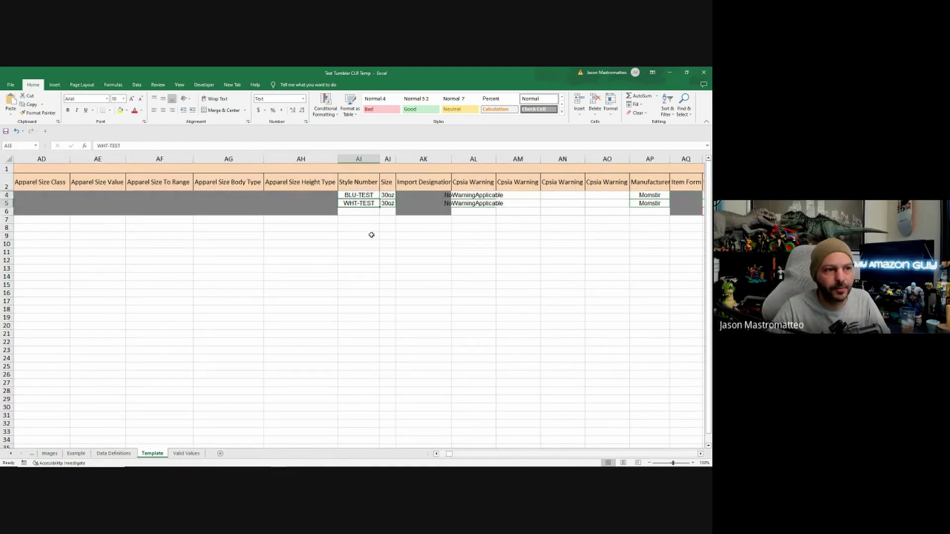
{"action": "left_click", "coordinate": [391, 195]}
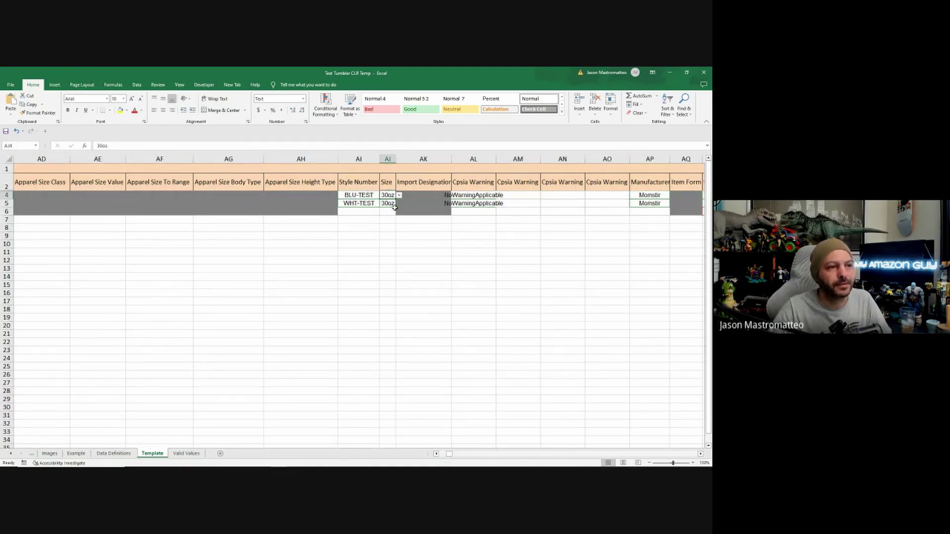
Step: Examine the tumbler rows' Cpsia Warning, Manufacturer, Unit Count, Number of Items, Product Description and Manufacturer Part Number columns on the Template sheet
{"action": "left_click", "coordinate": [492, 217]}
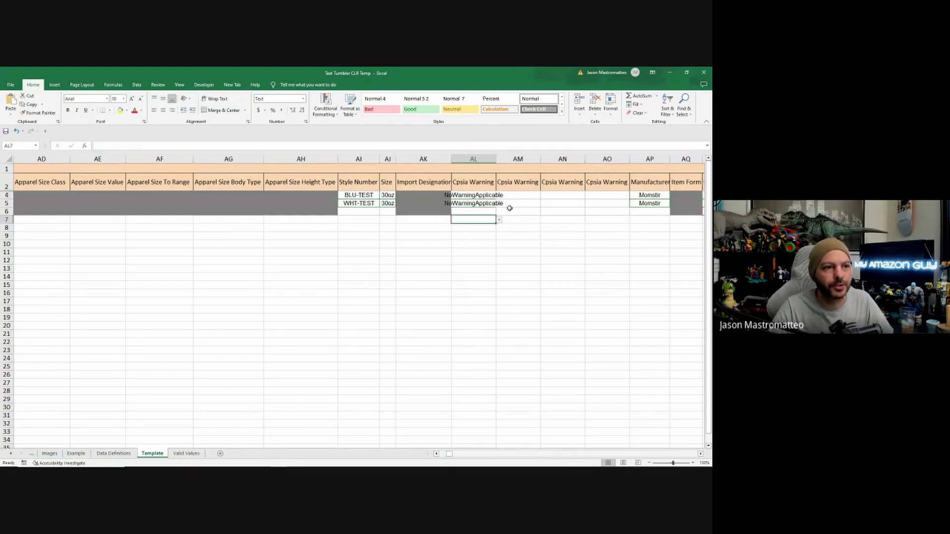
{"action": "left_click", "coordinate": [479, 194]}
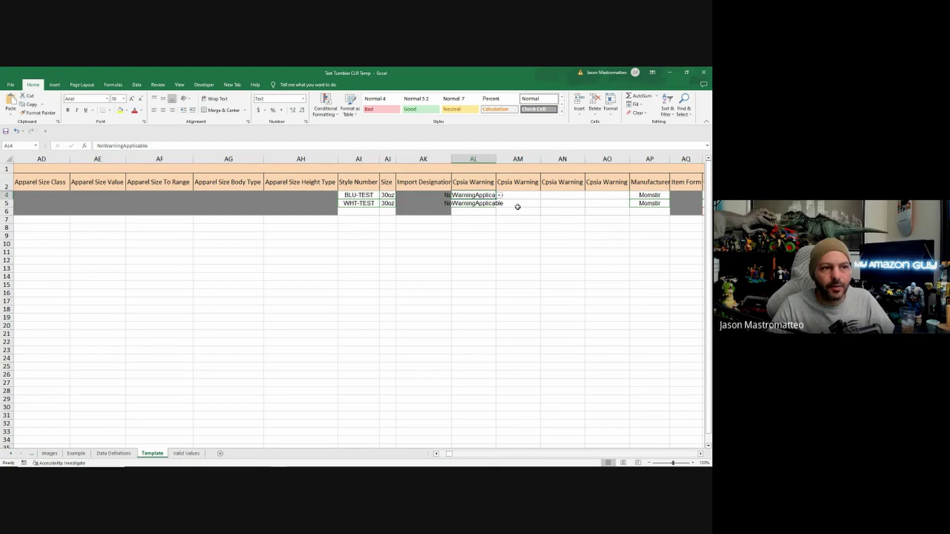
{"action": "left_click", "coordinate": [534, 237]}
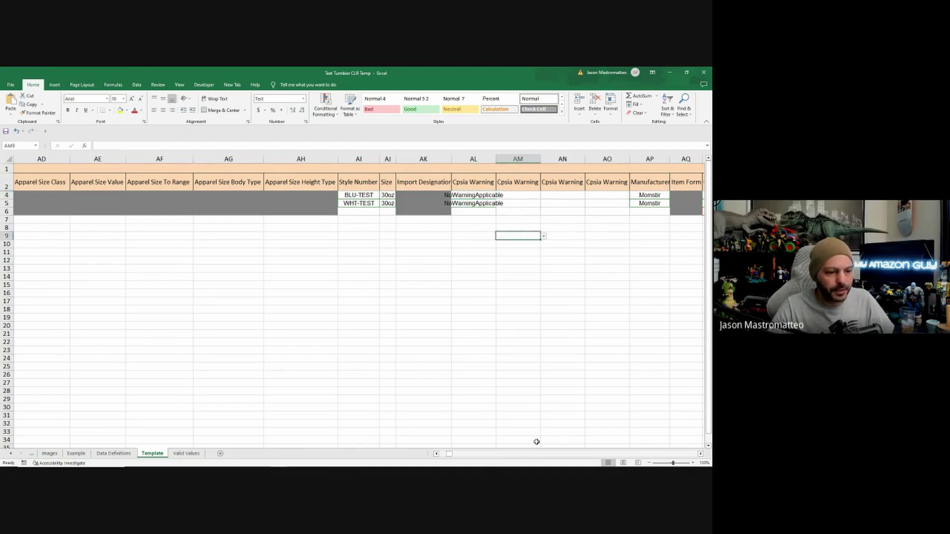
{"action": "left_click_drag", "start_coordinate": [450, 458], "coordinate": [452, 459]}
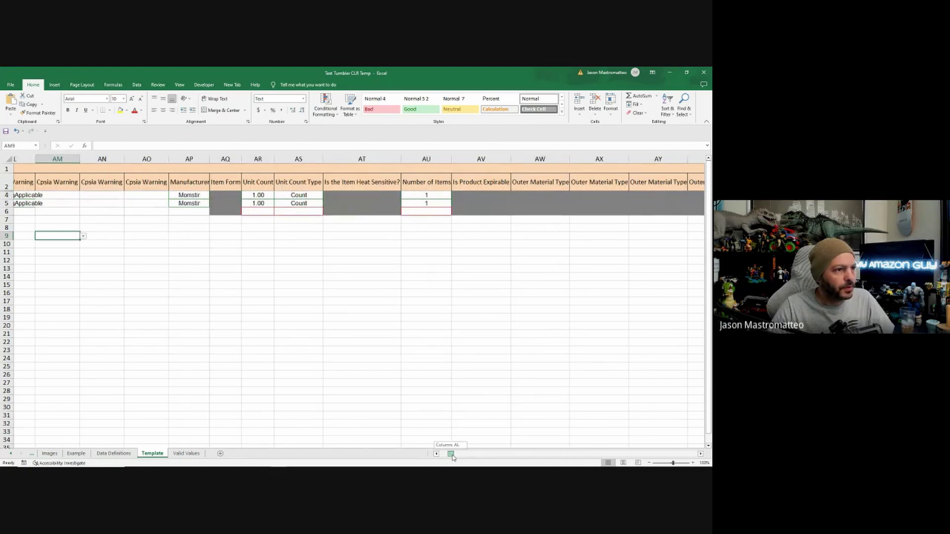
{"action": "left_click_drag", "start_coordinate": [452, 459], "coordinate": [452, 457]}
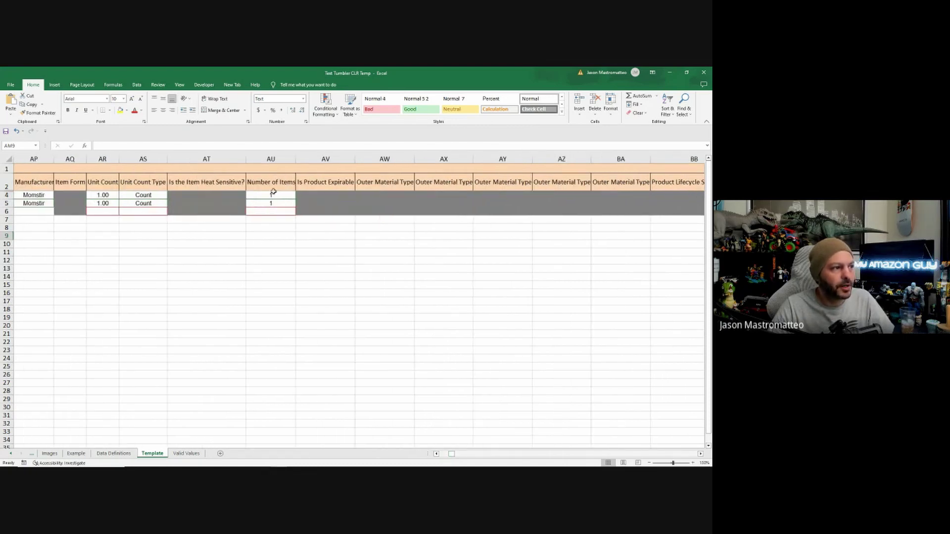
{"action": "left_click", "coordinate": [338, 198]}
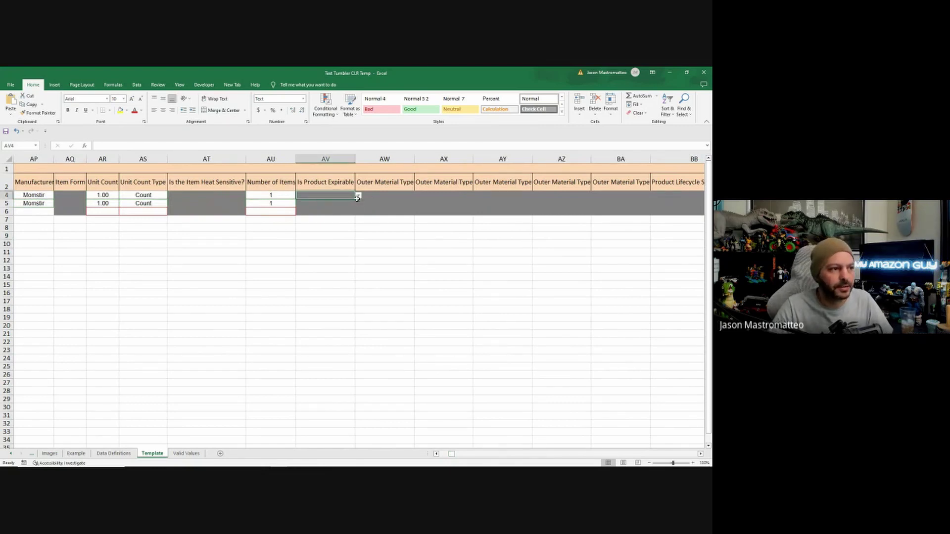
{"action": "left_click", "coordinate": [395, 246]}
{"action": "left_click_drag", "start_coordinate": [452, 455], "coordinate": [457, 456]}
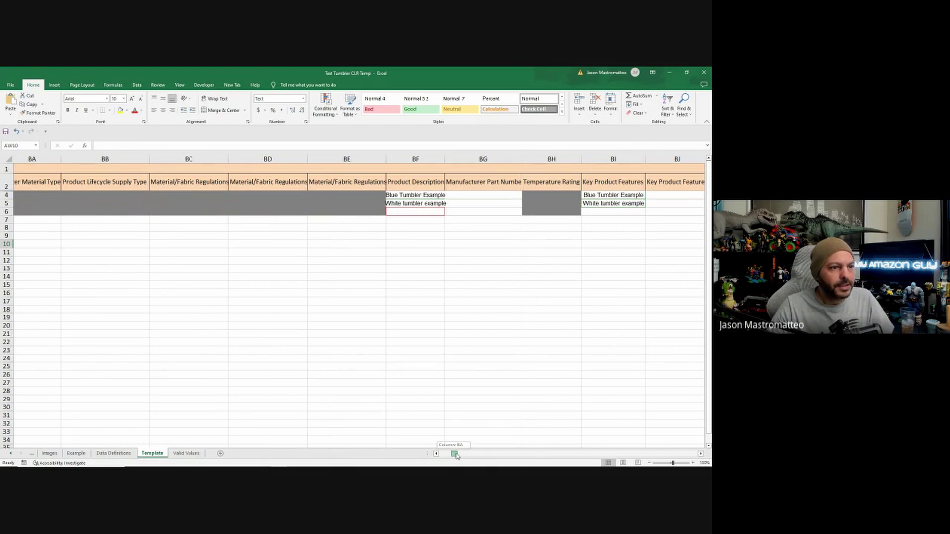
{"action": "left_click_drag", "start_coordinate": [456, 456], "coordinate": [455, 456]}
{"action": "left_click", "coordinate": [278, 194]}
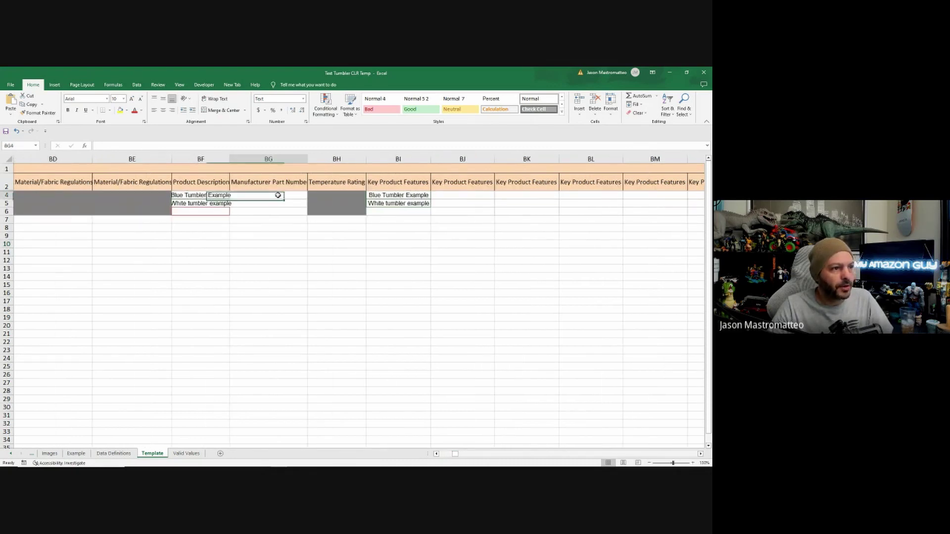
Step: Copy the first key feature "Blue Tumbler Example" into the second and third Key Product Features columns for both tumbler rows
{"action": "left_click", "coordinate": [407, 196]}
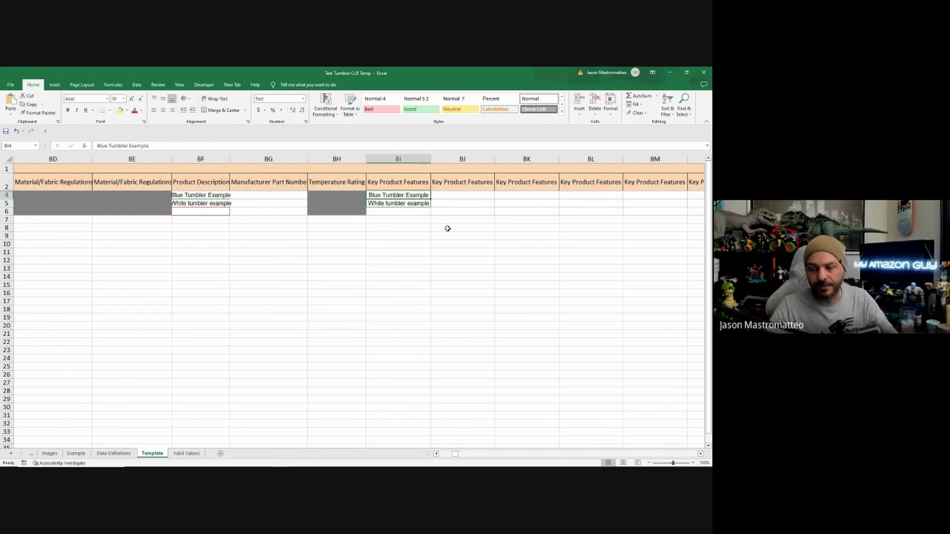
{"action": "key", "text": "ctrl+c"}
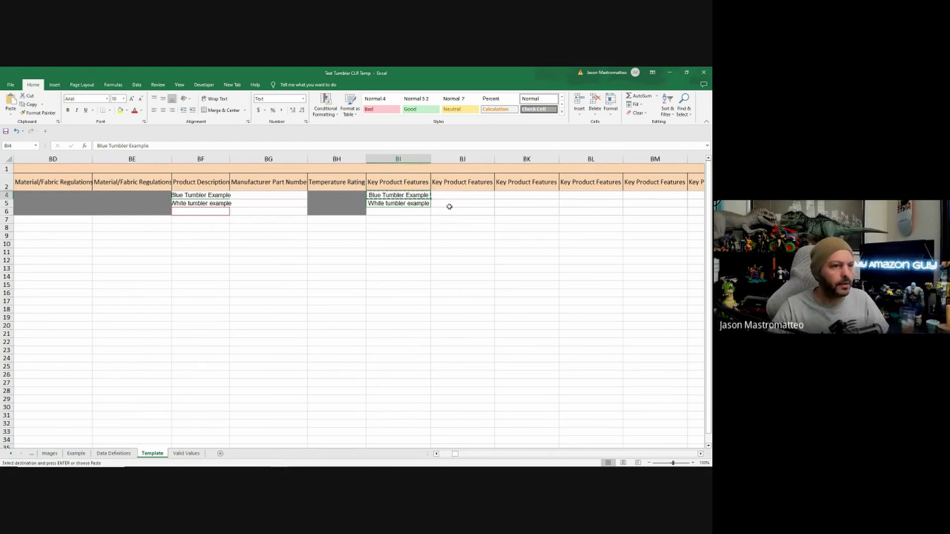
{"action": "left_click", "coordinate": [456, 195]}
{"action": "key", "text": "ctrl+v"}
{"action": "left_click", "coordinate": [458, 203]}
{"action": "key", "text": "ctrl+v"}
{"action": "left_click", "coordinate": [523, 195]}
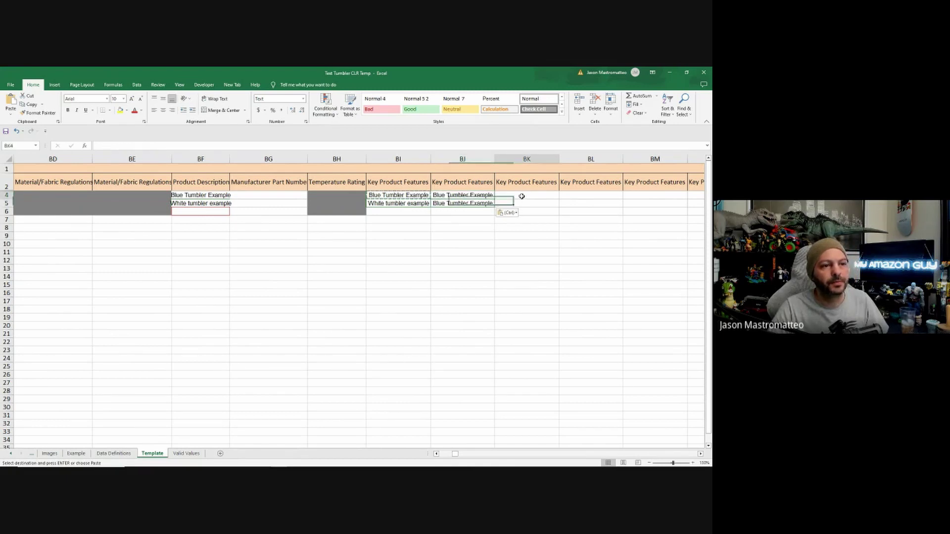
{"action": "key", "text": "ctrl+v"}
{"action": "left_click", "coordinate": [536, 203]}
{"action": "key", "text": "ctrl+v"}
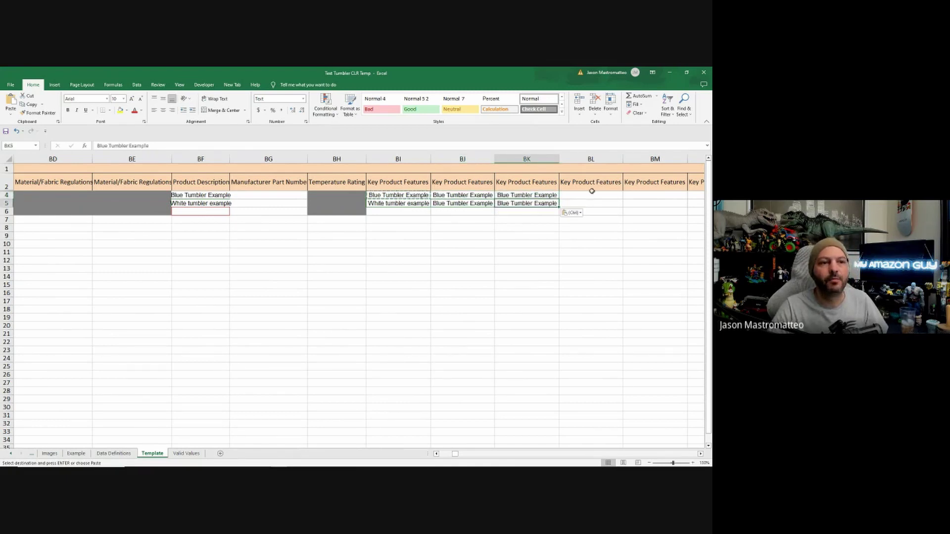
Step: Paste "Blue Tumbler Example" into the fourth and fifth Key Product Features columns, BL and BM, for both tumbler rows
{"action": "left_click", "coordinate": [594, 195]}
{"action": "key", "text": "ctrl+v"}
{"action": "left_click", "coordinate": [599, 203]}
{"action": "key", "text": "ctrl+v"}
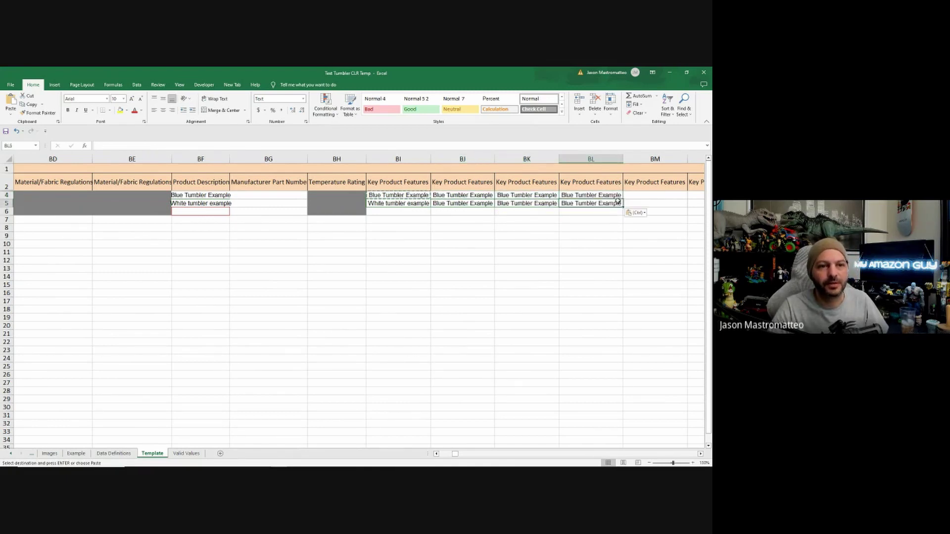
{"action": "left_click", "coordinate": [650, 196]}
{"action": "key", "text": "ctrl+v"}
{"action": "left_click", "coordinate": [649, 203]}
{"action": "key", "text": "ctrl+v"}
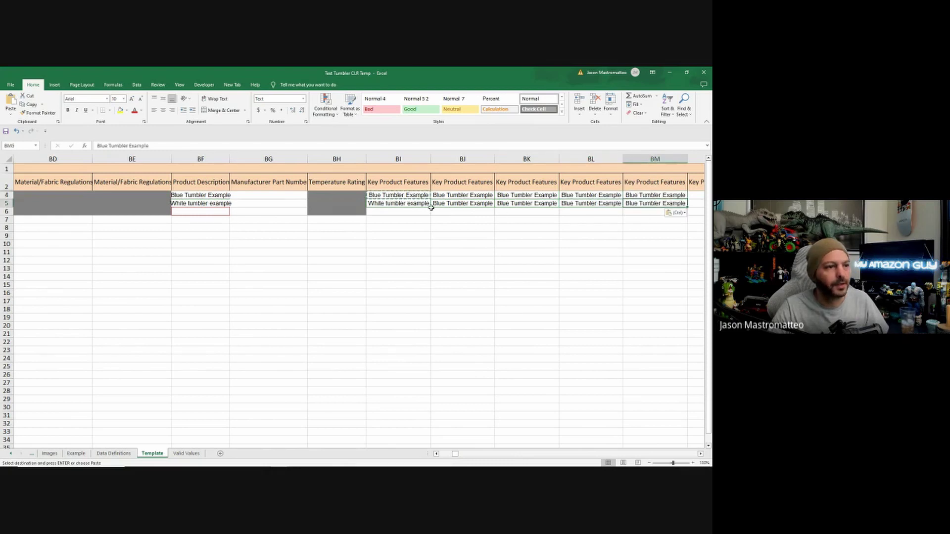
{"action": "left_click_drag", "start_coordinate": [454, 453], "coordinate": [455, 455]}
{"action": "left_click", "coordinate": [562, 194]}
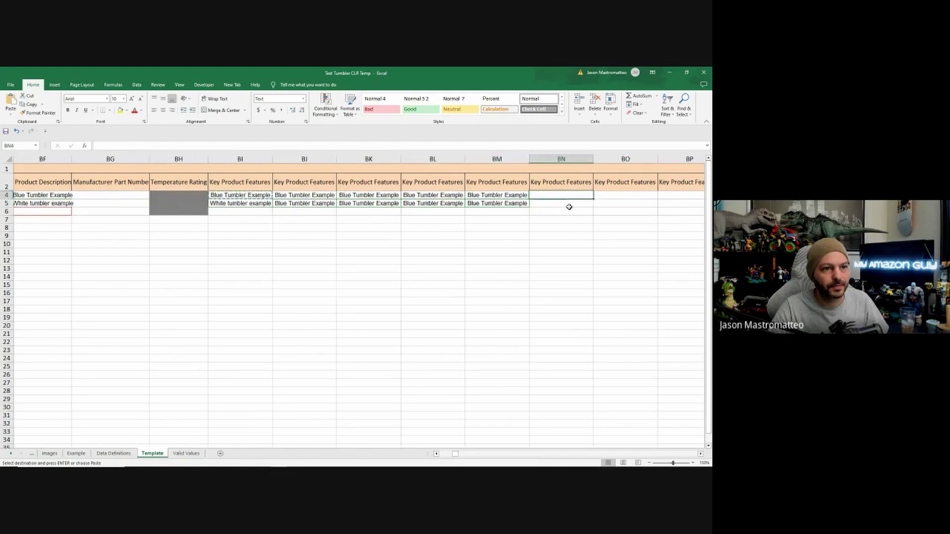
{"action": "key", "text": "ctrl+v"}
{"action": "left_click", "coordinate": [563, 202]}
{"action": "key", "text": "ctrl+v"}
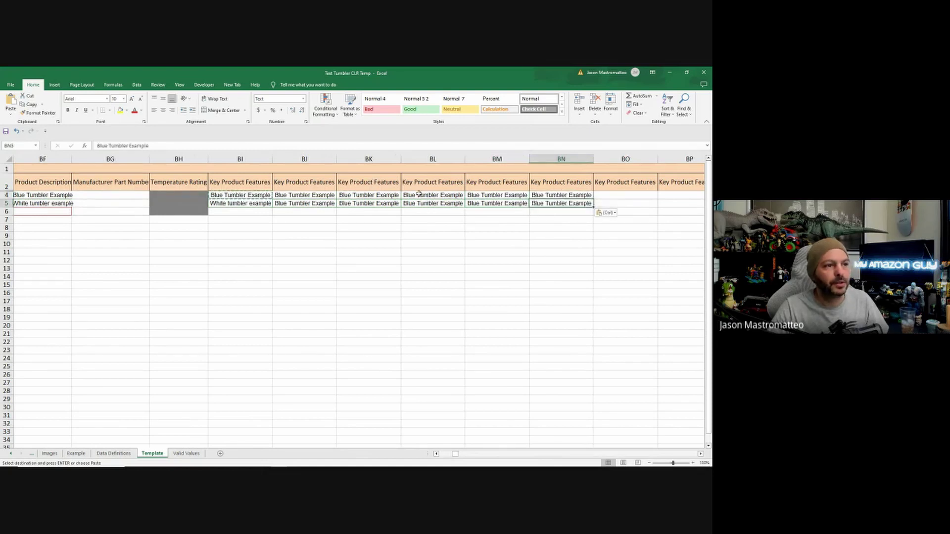
{"action": "left_click_drag", "start_coordinate": [556, 195], "coordinate": [551, 209]}
{"action": "key", "text": "Delete"}
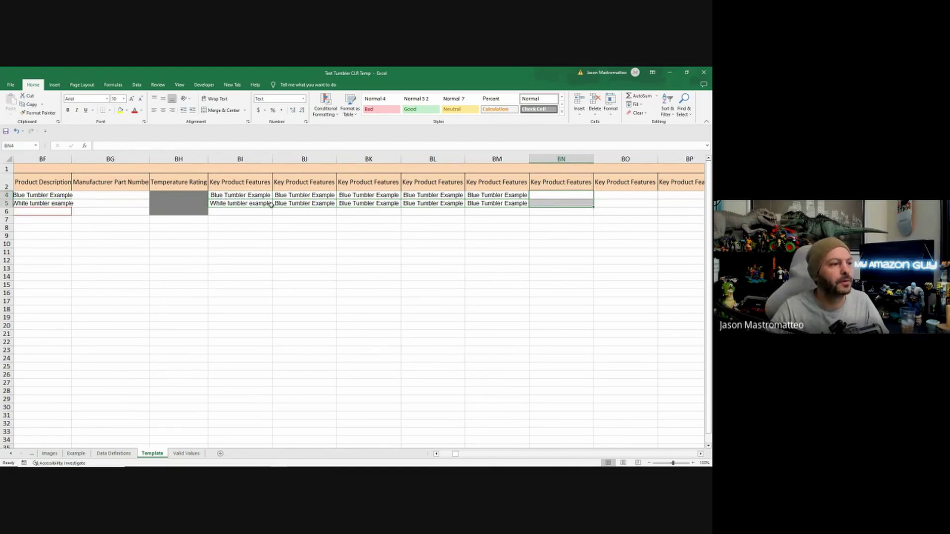
Step: Examine the tumblers' Country/Region of Origin, Contains Liquid Contents, item width and height, Model Name, Item Type Name and Material Type columns
{"action": "left_click_drag", "start_coordinate": [455, 453], "coordinate": [460, 461]}
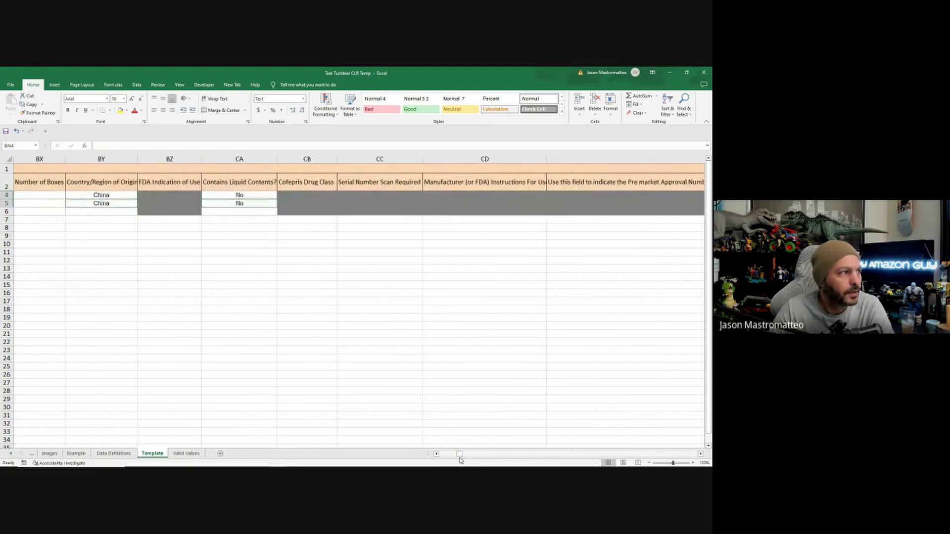
{"action": "left_click", "coordinate": [103, 184]}
{"action": "left_click", "coordinate": [242, 194]}
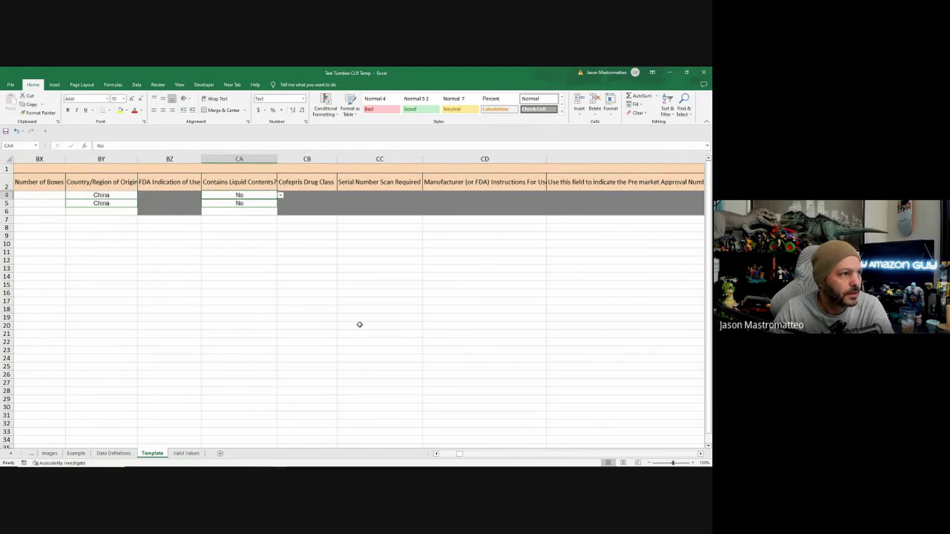
{"action": "left_click_drag", "start_coordinate": [461, 457], "coordinate": [461, 453]}
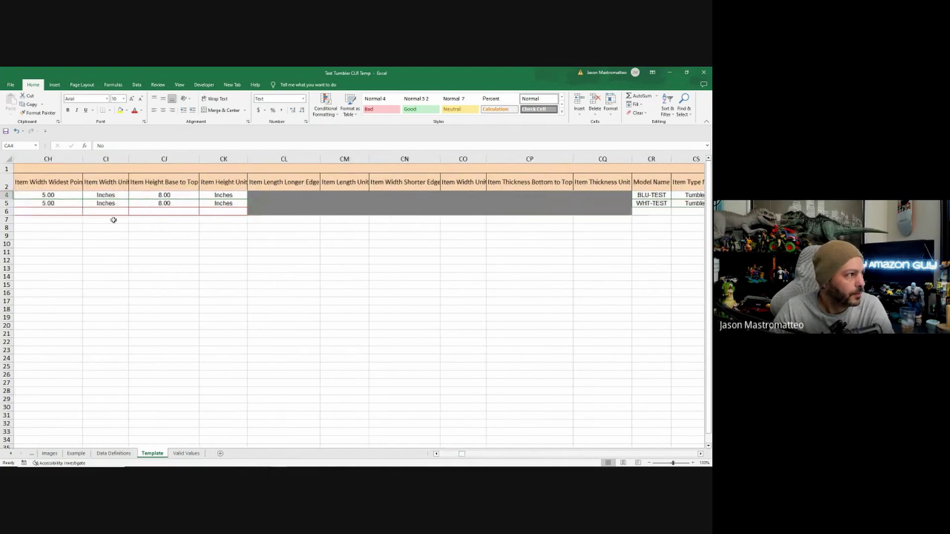
{"action": "left_click", "coordinate": [69, 196]}
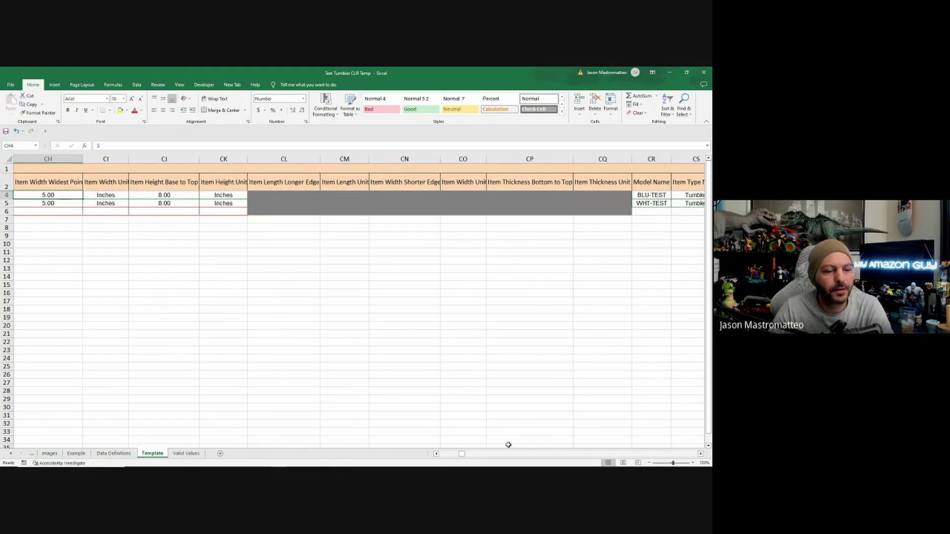
{"action": "left_click", "coordinate": [700, 454]}
{"action": "left_click", "coordinate": [700, 454]}
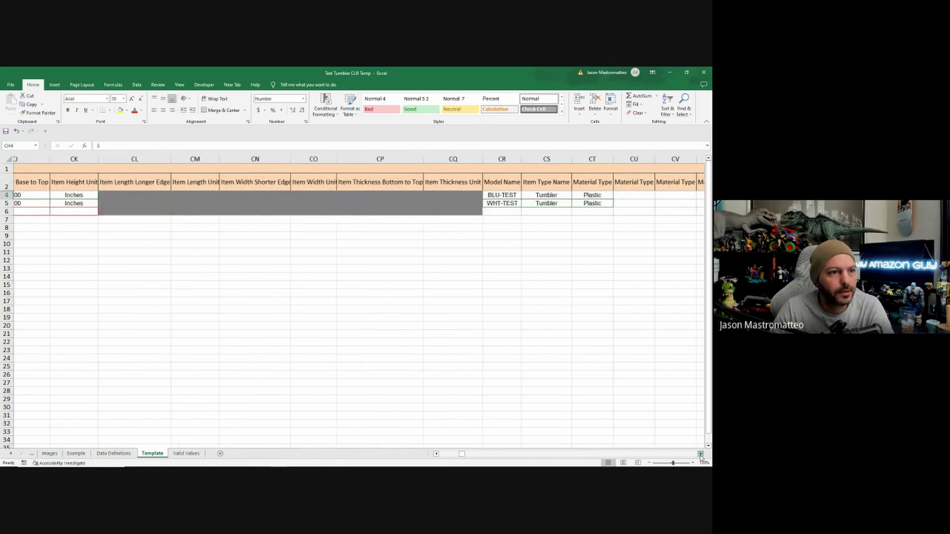
{"action": "left_click", "coordinate": [700, 454]}
{"action": "left_click", "coordinate": [700, 454]}
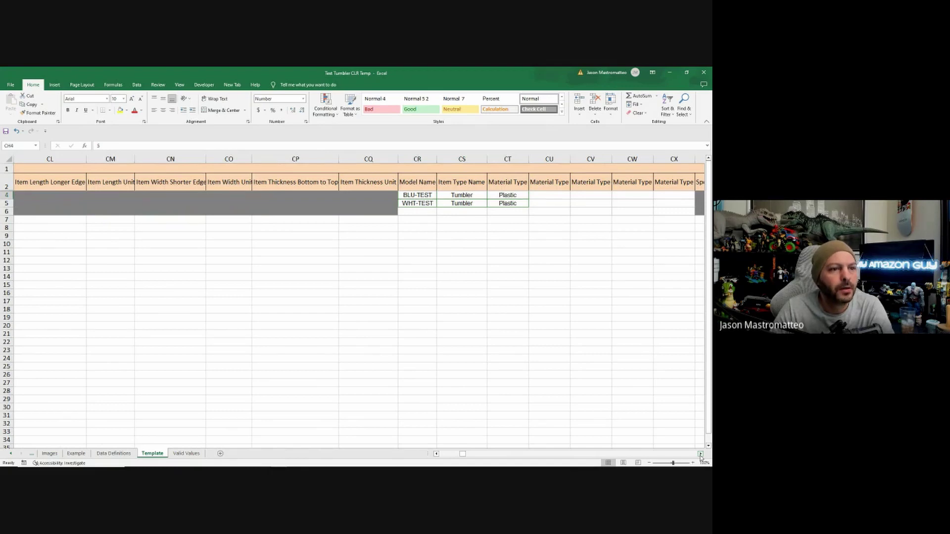
{"action": "left_click", "coordinate": [700, 454]}
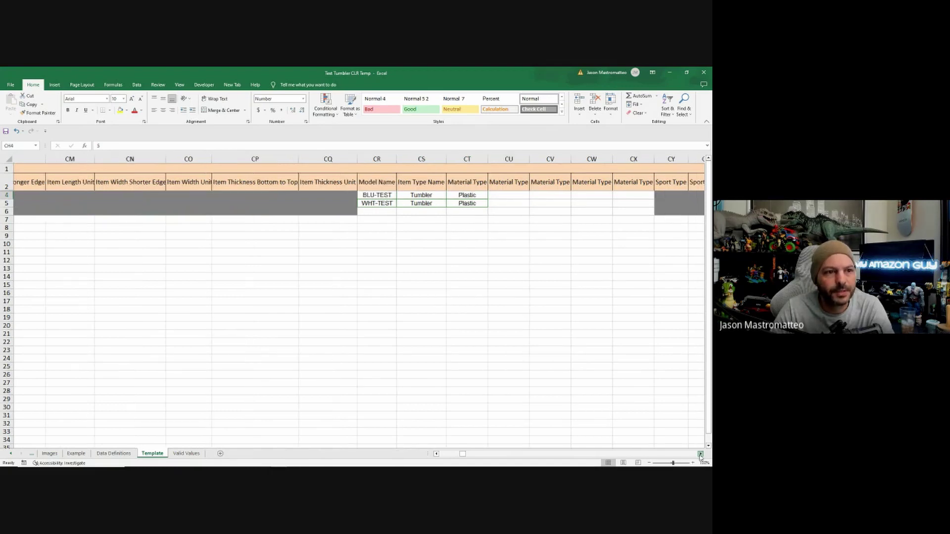
Step: Examine the Manufacturer Warranty Description, Minimum Advertised Price, Item Condition and Colour Map columns for the parent and tumbler rows
{"action": "left_click", "coordinate": [701, 454]}
{"action": "left_click", "coordinate": [700, 454]}
{"action": "left_click", "coordinate": [700, 454]}
{"action": "left_click", "coordinate": [701, 455]}
{"action": "left_click", "coordinate": [701, 455]}
{"action": "left_click", "coordinate": [700, 454]}
{"action": "left_click", "coordinate": [700, 454]}
{"action": "left_click", "coordinate": [700, 454]}
{"action": "left_click", "coordinate": [700, 455]}
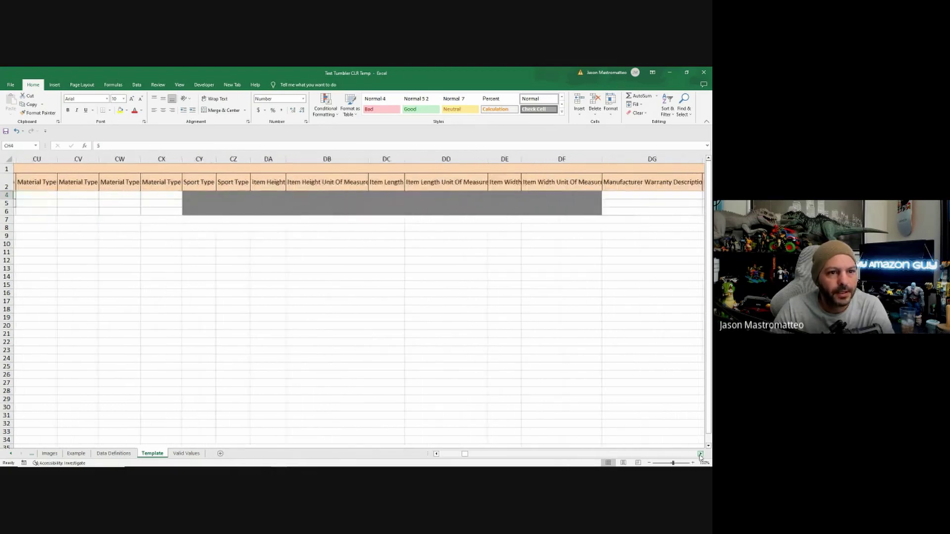
{"action": "left_click", "coordinate": [700, 454]}
{"action": "left_click", "coordinate": [700, 454]}
{"action": "left_click", "coordinate": [701, 455]}
{"action": "left_click", "coordinate": [701, 455]}
{"action": "left_click", "coordinate": [701, 454]}
{"action": "left_click", "coordinate": [700, 454]}
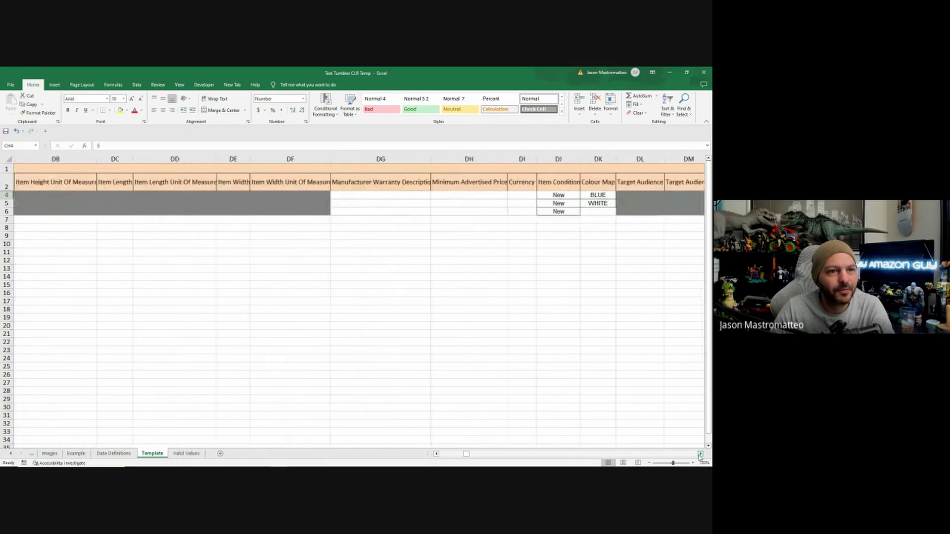
{"action": "left_click", "coordinate": [700, 454]}
{"action": "left_click", "coordinate": [700, 454]}
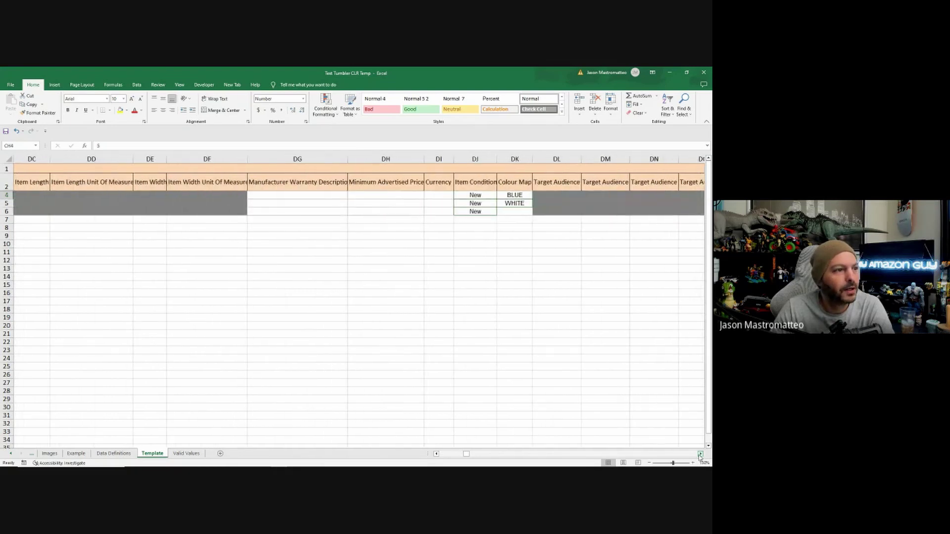
{"action": "left_click", "coordinate": [700, 455]}
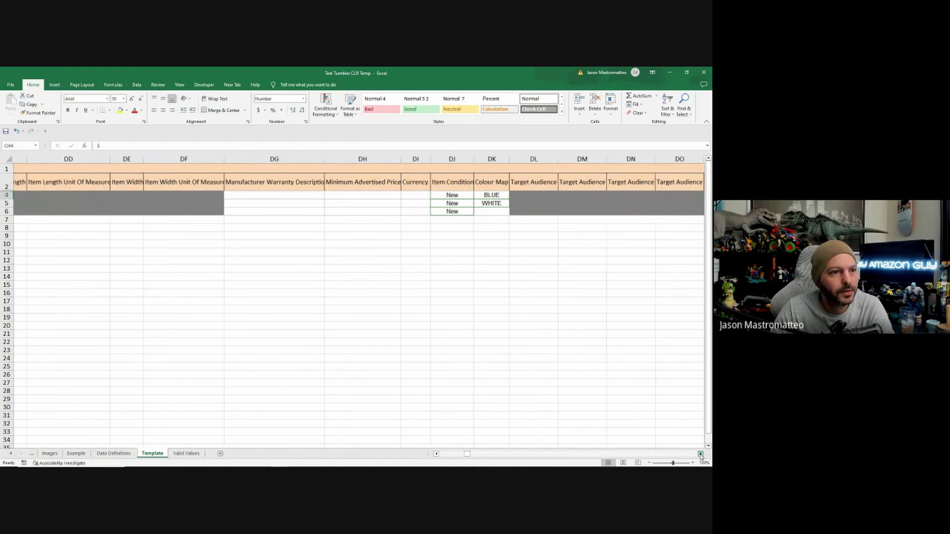
Step: Look through the remaining attribute columns up to the Images section, dismiss the presenting notification and examine the Other Image URL fields
{"action": "left_click", "coordinate": [700, 454]}
{"action": "left_click", "coordinate": [700, 454]}
{"action": "left_click", "coordinate": [700, 454]}
{"action": "left_click", "coordinate": [700, 454]}
{"action": "left_click", "coordinate": [700, 454]}
{"action": "left_click", "coordinate": [700, 454]}
{"action": "left_click", "coordinate": [700, 455]}
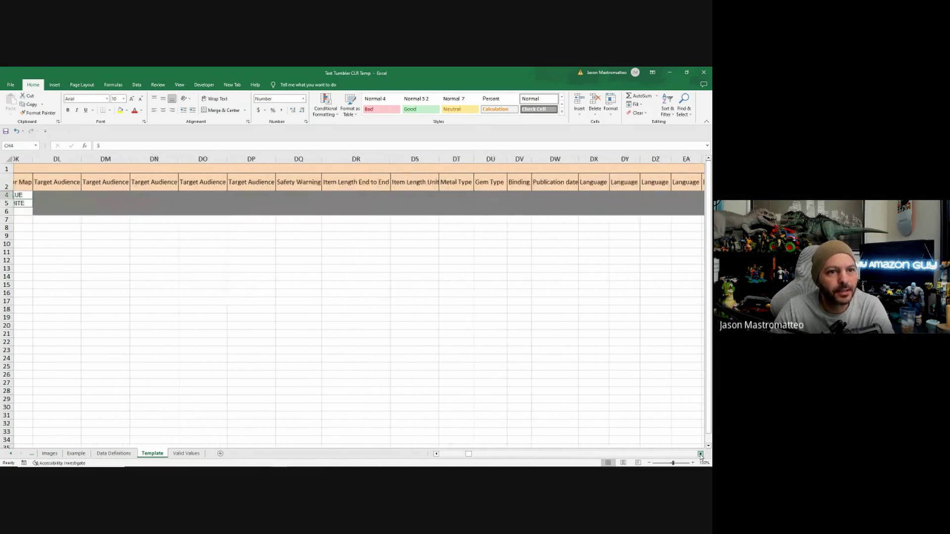
{"action": "left_click", "coordinate": [700, 454]}
{"action": "left_click", "coordinate": [701, 454]}
{"action": "left_click", "coordinate": [700, 454]}
{"action": "left_click", "coordinate": [700, 454]}
{"action": "left_click", "coordinate": [700, 455]}
{"action": "left_click", "coordinate": [700, 454]}
{"action": "left_click", "coordinate": [700, 454]}
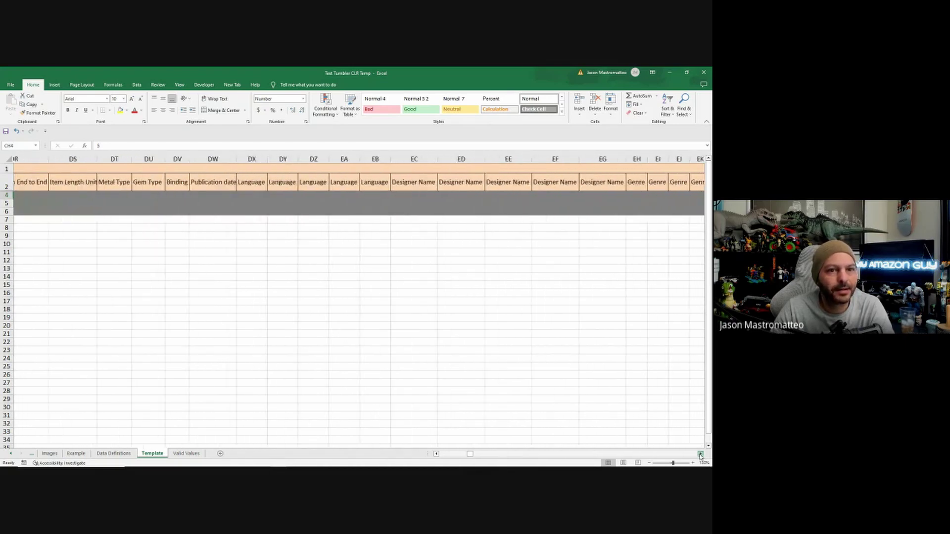
{"action": "left_click", "coordinate": [700, 454]}
{"action": "left_click", "coordinate": [700, 454]}
{"action": "left_click", "coordinate": [700, 454]}
{"action": "left_click", "coordinate": [700, 454]}
{"action": "left_click", "coordinate": [700, 455]}
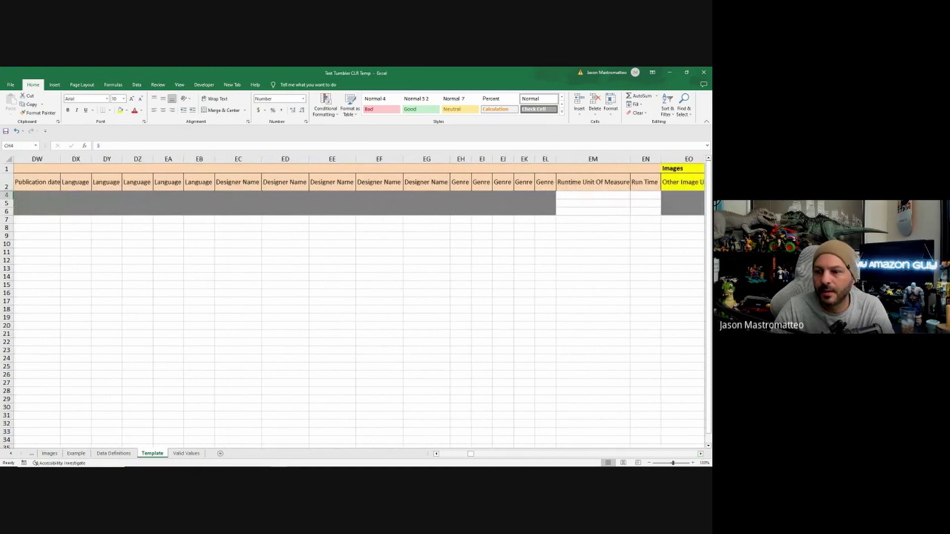
{"action": "left_click", "coordinate": [701, 455]}
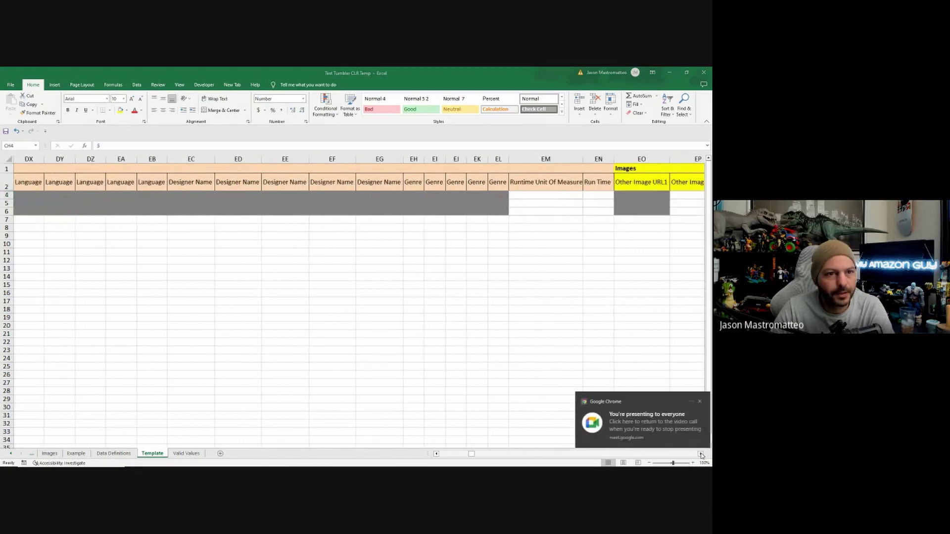
{"action": "left_click", "coordinate": [695, 402]}
{"action": "left_click", "coordinate": [701, 454]}
{"action": "left_click", "coordinate": [700, 454]}
{"action": "left_click", "coordinate": [700, 454]}
{"action": "left_click", "coordinate": [701, 455]}
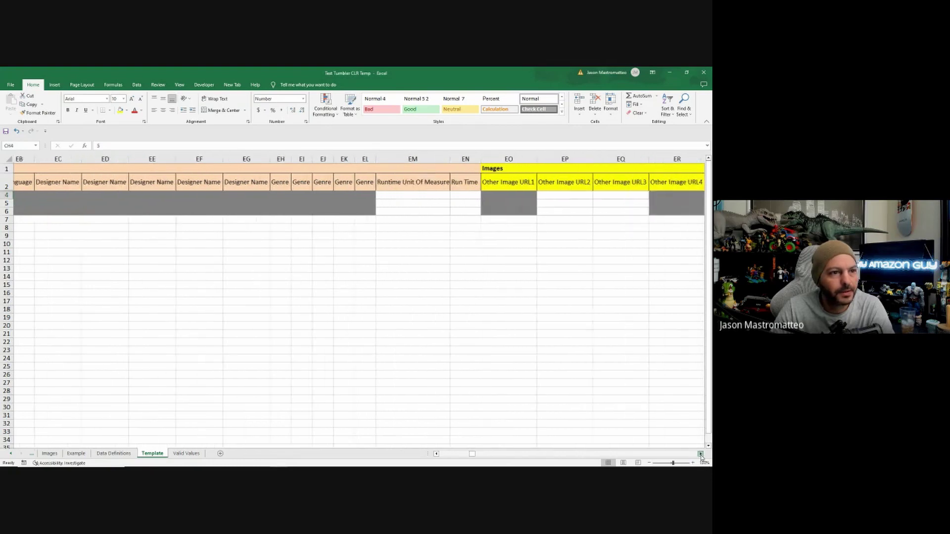
{"action": "left_click", "coordinate": [700, 454]}
{"action": "left_click", "coordinate": [700, 454]}
{"action": "left_click", "coordinate": [700, 455]}
{"action": "left_click", "coordinate": [701, 454]}
{"action": "left_click", "coordinate": [701, 454]}
{"action": "left_click", "coordinate": [700, 455]}
{"action": "left_click", "coordinate": [700, 455]}
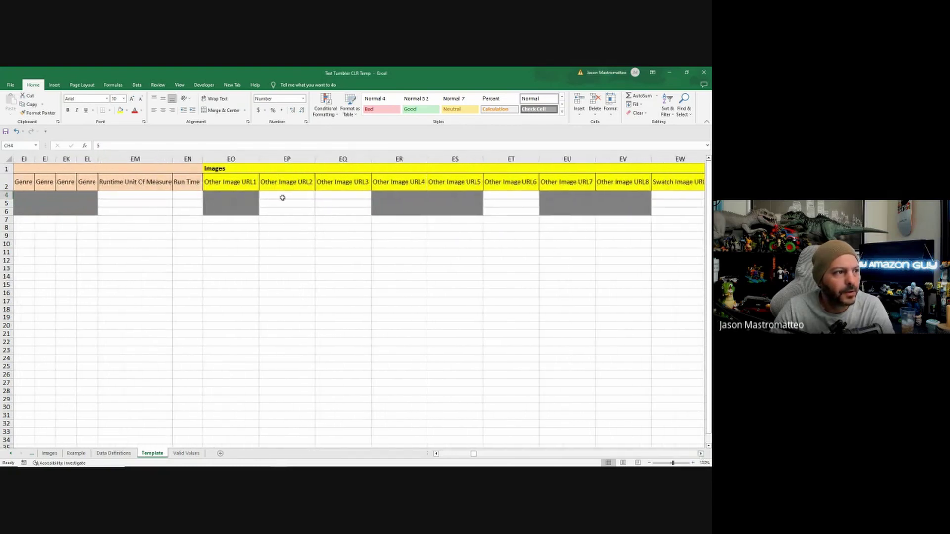
{"action": "left_click", "coordinate": [275, 197]}
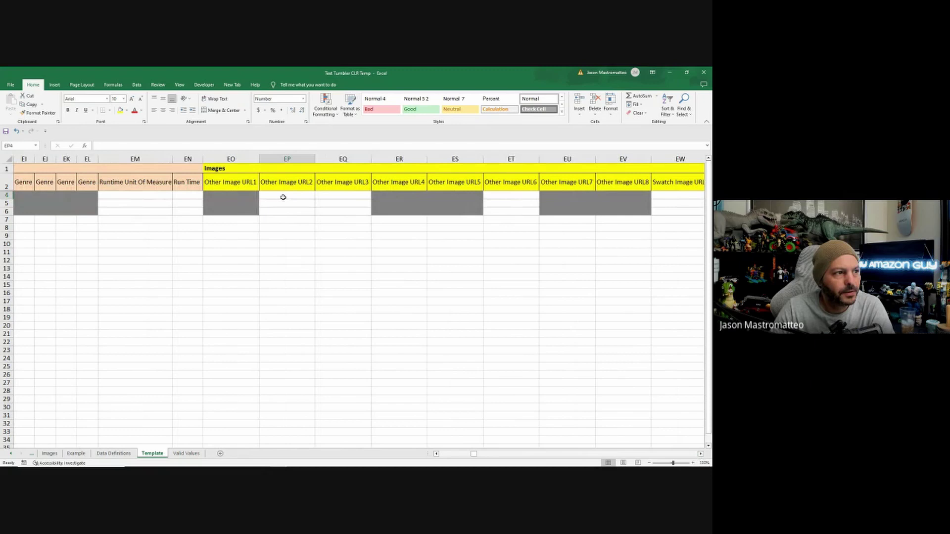
Step: Examine the Other Image URL and Swatch Image URL columns for the parent and tumbler rows
{"action": "left_click", "coordinate": [358, 203]}
{"action": "left_click", "coordinate": [510, 200]}
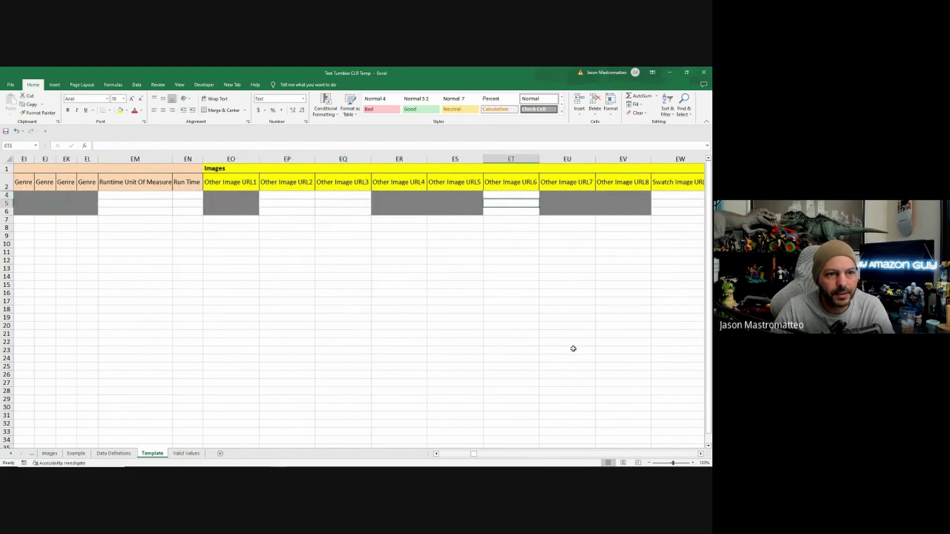
{"action": "left_click", "coordinate": [700, 454]}
{"action": "left_click", "coordinate": [700, 453]}
{"action": "left_click", "coordinate": [701, 454]}
{"action": "left_click", "coordinate": [701, 454]}
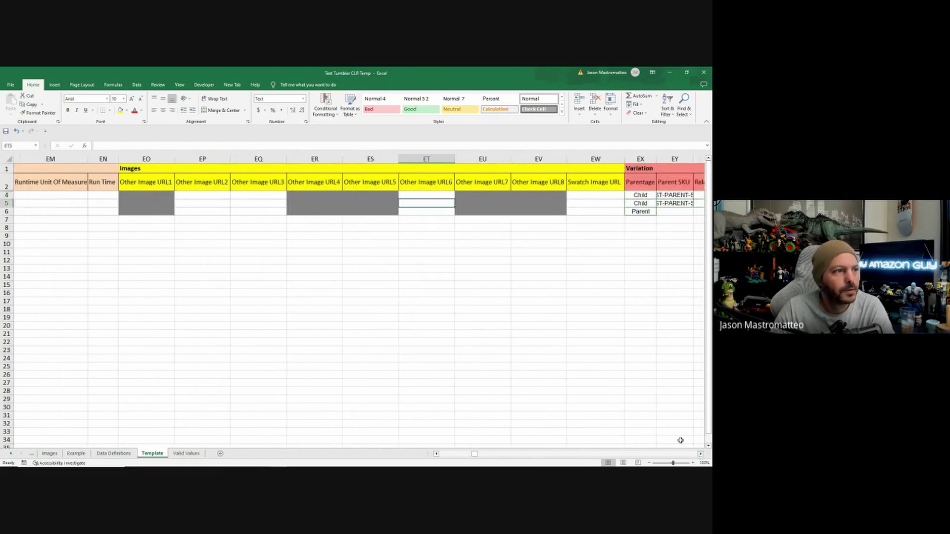
{"action": "left_click", "coordinate": [606, 195]}
{"action": "left_click", "coordinate": [600, 204]}
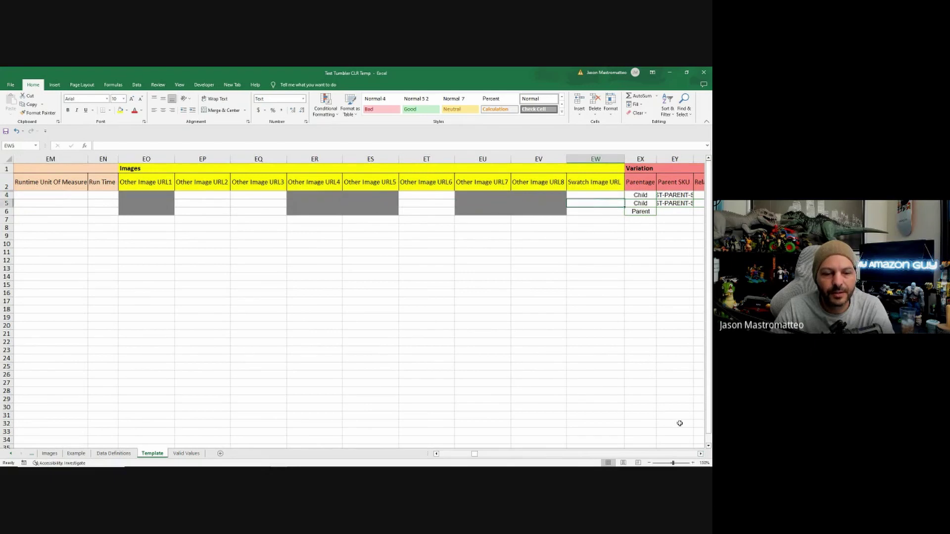
Step: Examine the Variation section's Parentage, Parent SKU, Relationship Type and Variation Theme columns
{"action": "left_click", "coordinate": [700, 454]}
{"action": "left_click", "coordinate": [700, 454]}
{"action": "left_click", "coordinate": [701, 454]}
{"action": "left_click", "coordinate": [700, 454]}
{"action": "left_click", "coordinate": [700, 454]}
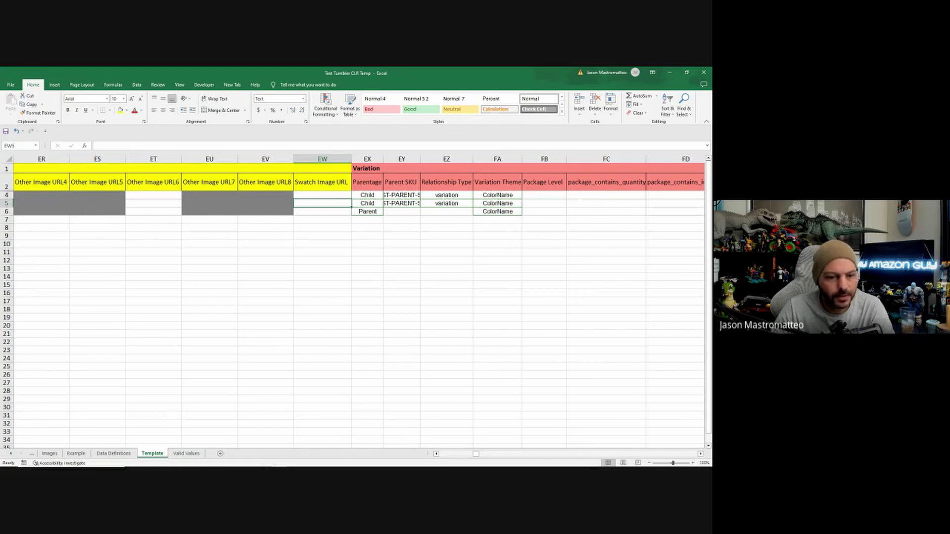
Step: Set the Update Delete value to Update for both tumbler rows and the parent row
{"action": "left_click_drag", "start_coordinate": [476, 454], "coordinate": [477, 454]}
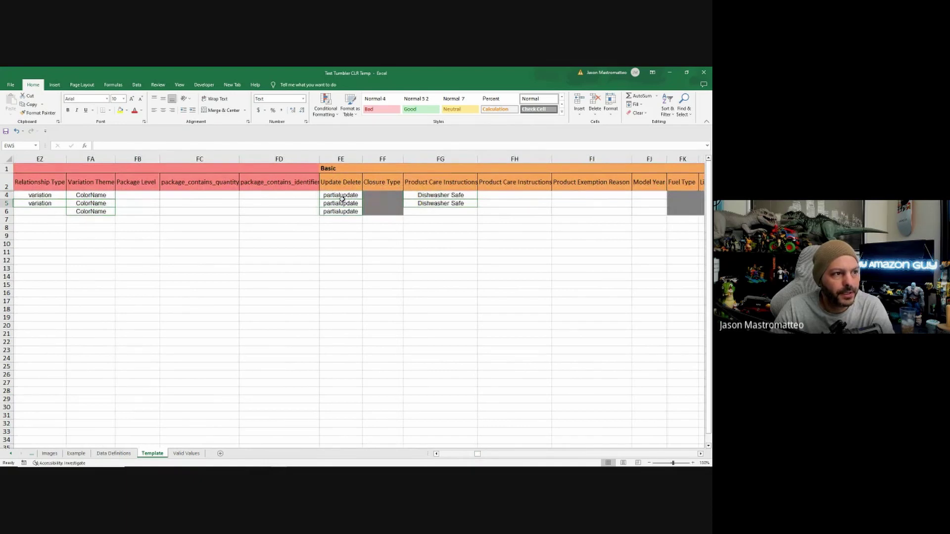
{"action": "left_click", "coordinate": [342, 197]}
{"action": "left_click", "coordinate": [367, 196]}
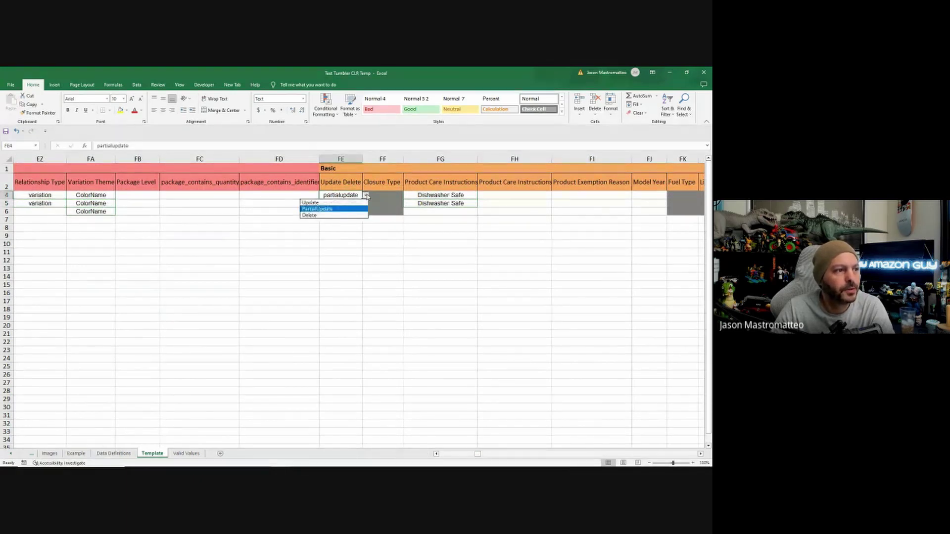
{"action": "left_click", "coordinate": [326, 204]}
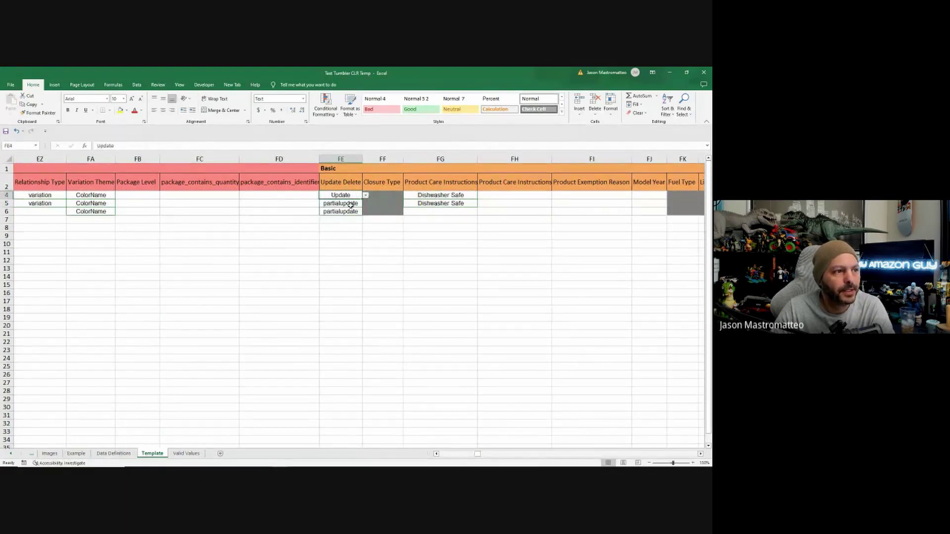
{"action": "left_click", "coordinate": [340, 203]}
{"action": "left_click", "coordinate": [366, 203]}
{"action": "left_click", "coordinate": [339, 212]}
{"action": "left_click", "coordinate": [337, 212]}
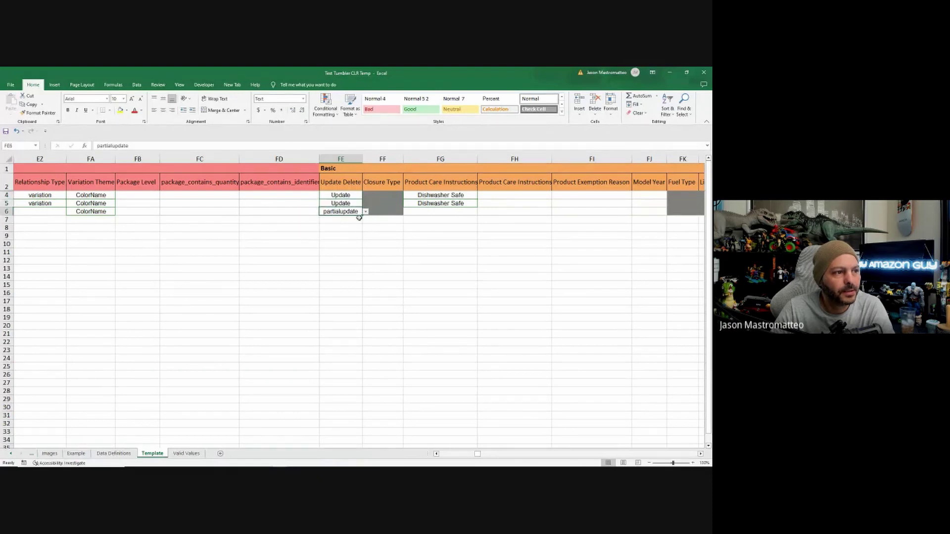
{"action": "left_click", "coordinate": [366, 212]}
{"action": "left_click", "coordinate": [337, 221]}
{"action": "left_click", "coordinate": [440, 237]}
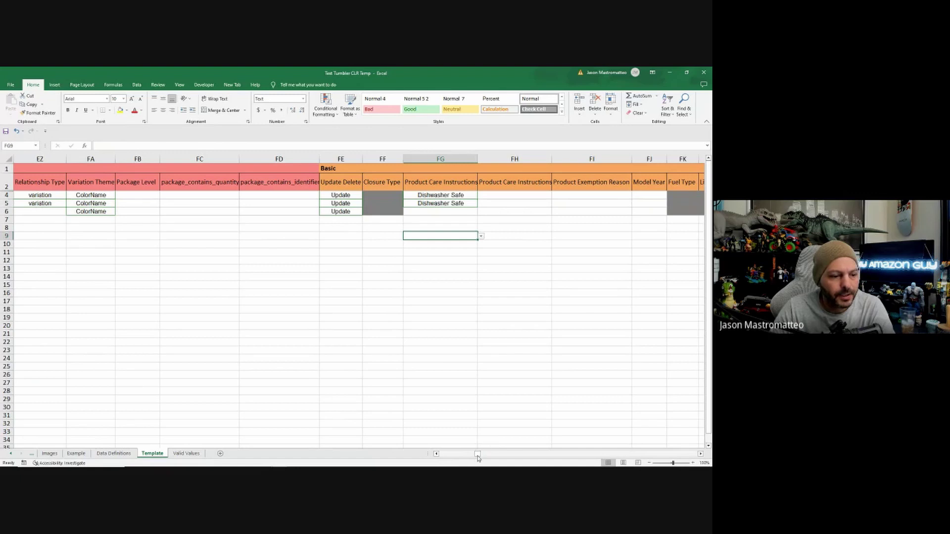
Step: Enter "cup" as the search term for the blue tumbler in the Discovery section's Search Terms column, cell FP4
{"action": "left_click_drag", "start_coordinate": [477, 456], "coordinate": [484, 455]}
{"action": "left_click", "coordinate": [292, 195]}
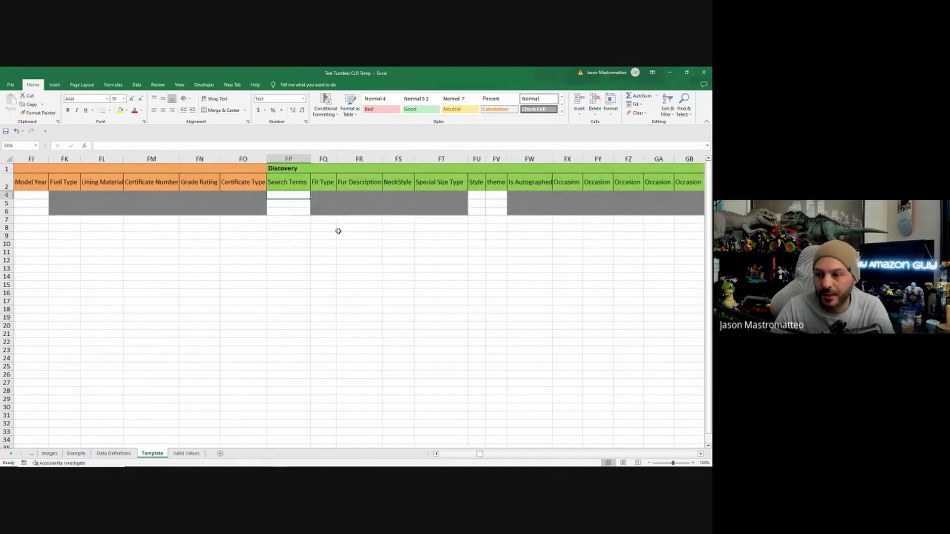
{"action": "double_click", "coordinate": [294, 196]}
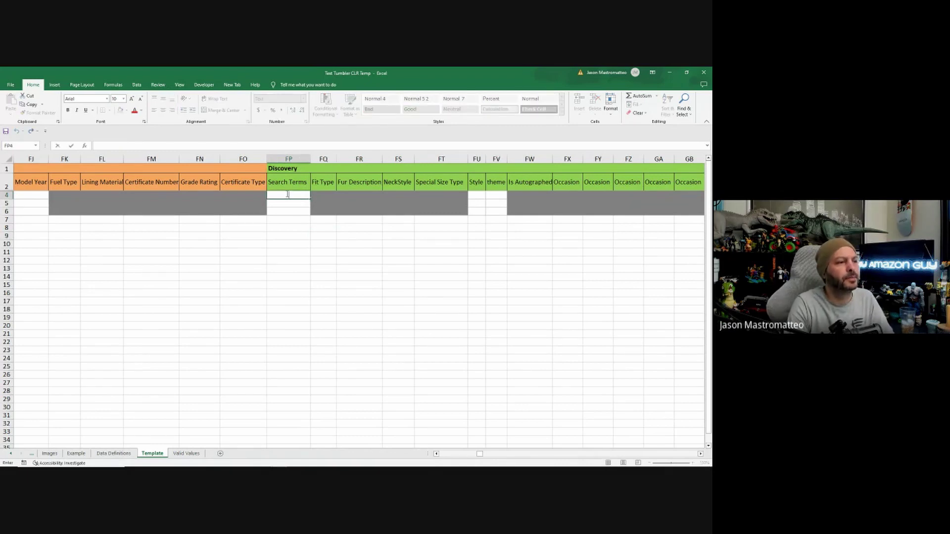
{"action": "type", "text": "cup"}
{"action": "key", "text": "ctrl+Return"}
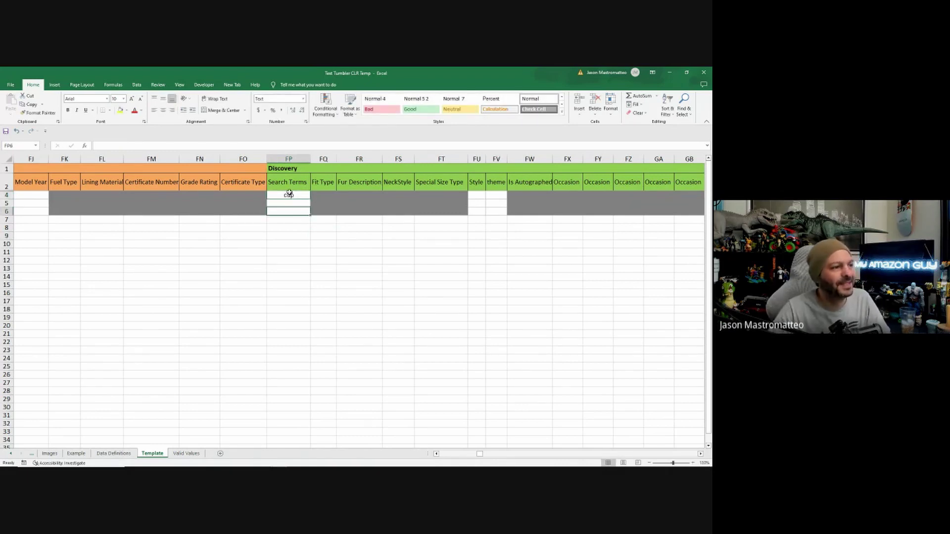
Step: Copy the blue tumbler's search term into the Search Terms cells of the white tumbler and parent rows, FP5 and FP6
{"action": "key", "text": "ctrl+c"}
{"action": "left_click", "coordinate": [294, 203]}
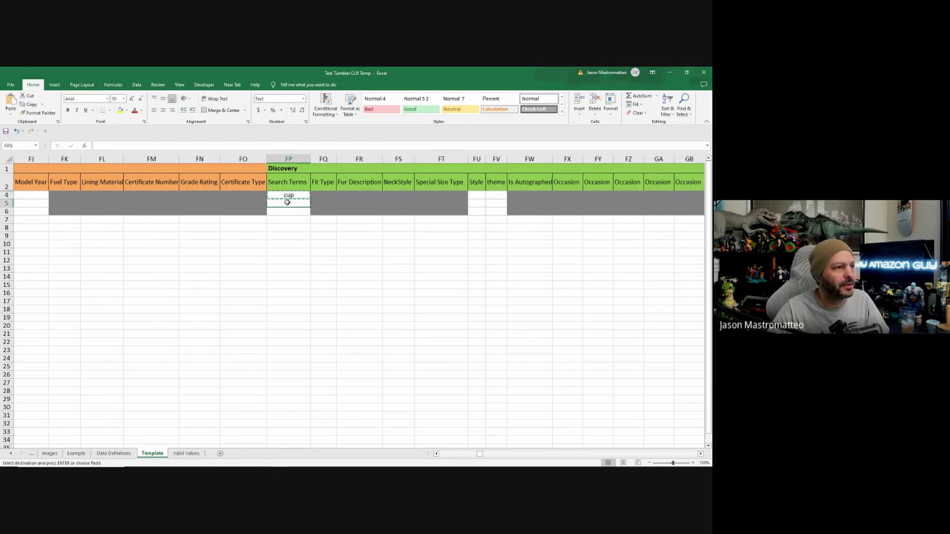
{"action": "key", "text": "ctrl+v"}
{"action": "left_click", "coordinate": [410, 259]}
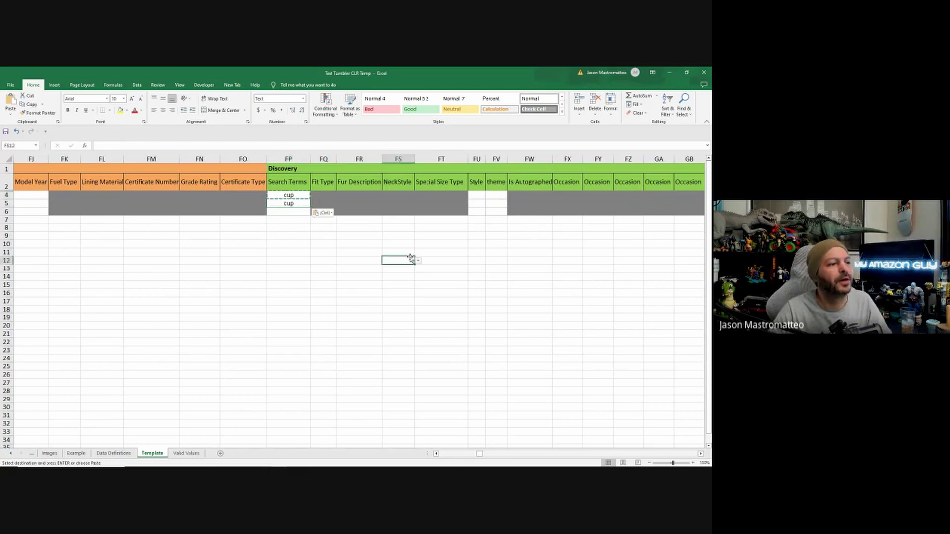
{"action": "left_click", "coordinate": [291, 212]}
{"action": "key", "text": "ctrl+v"}
{"action": "left_click", "coordinate": [442, 269]}
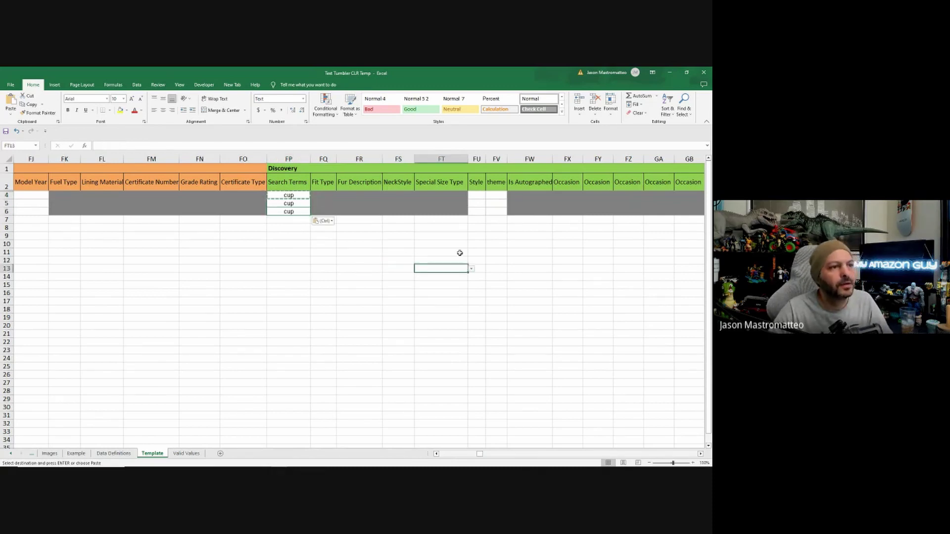
Step: Look through the remaining Discovery and attribute columns, from Style through Shaft Style Type, up to the Fulfillment section
{"action": "left_click", "coordinate": [480, 195]}
{"action": "left_click_drag", "start_coordinate": [481, 455], "coordinate": [493, 465]}
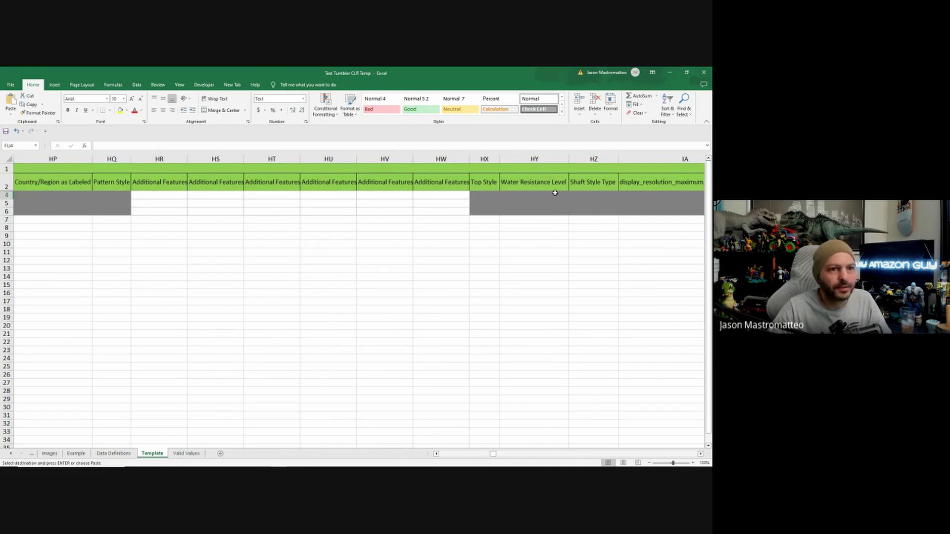
{"action": "left_click", "coordinate": [587, 183]}
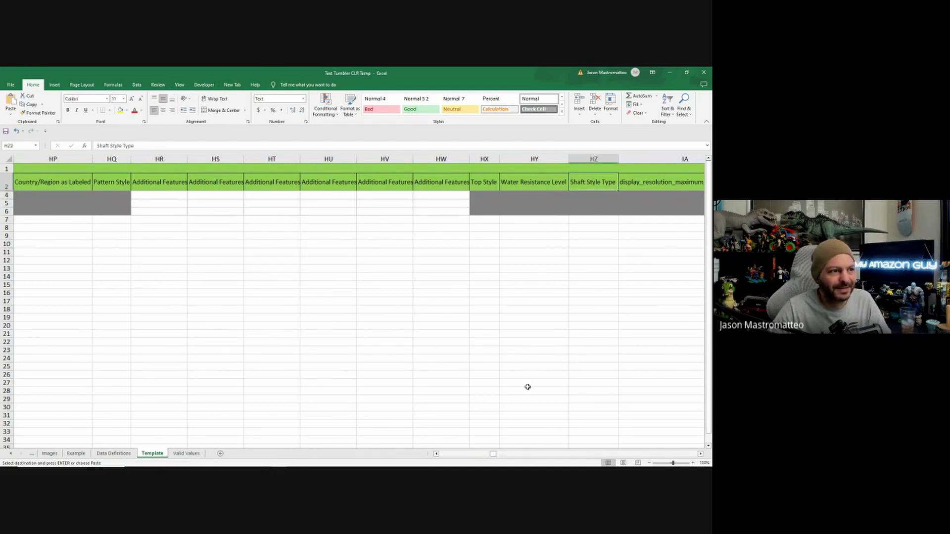
{"action": "left_click_drag", "start_coordinate": [493, 454], "coordinate": [497, 458]}
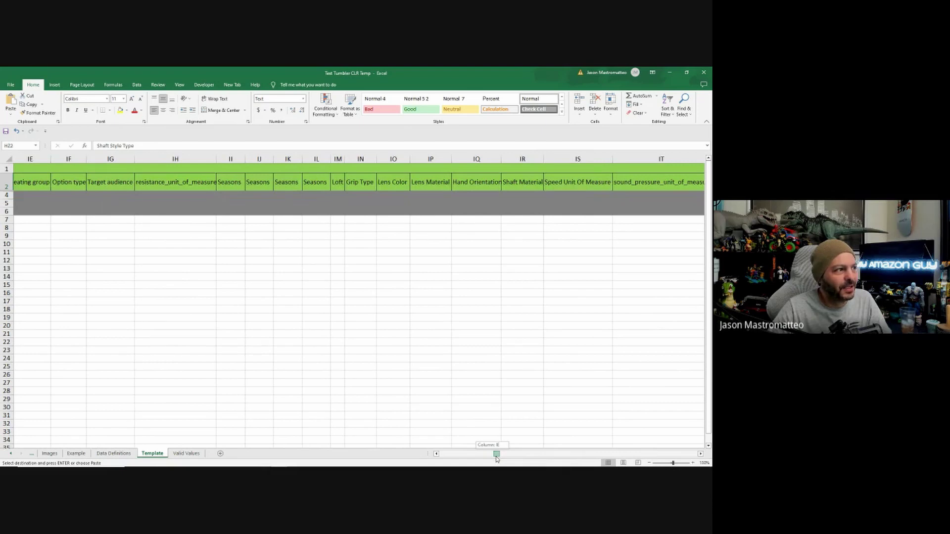
{"action": "left_click_drag", "start_coordinate": [497, 458], "coordinate": [497, 459]}
{"action": "left_click_drag", "start_coordinate": [498, 459], "coordinate": [662, 456]}
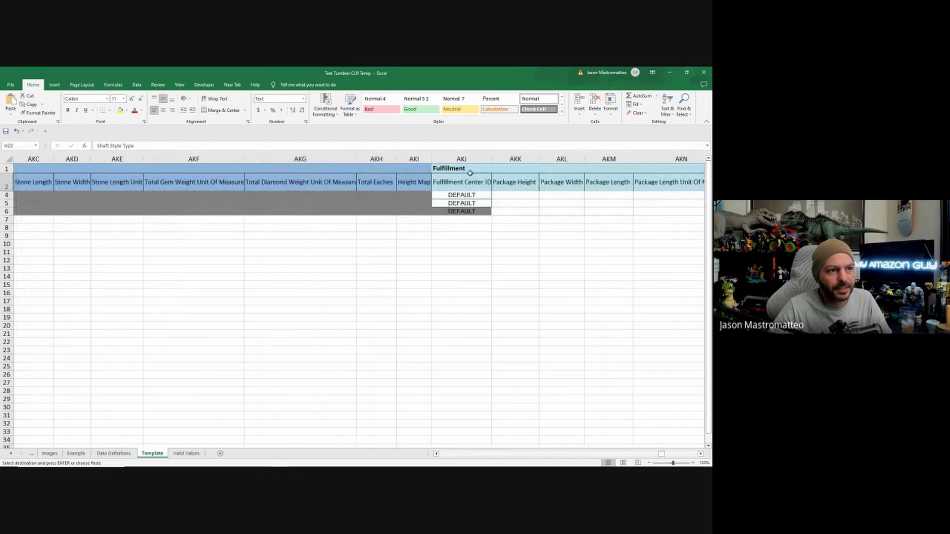
Step: Examine the Fulfillment Center ID options for the blue tumbler row without changing the value
{"action": "left_click", "coordinate": [468, 195]}
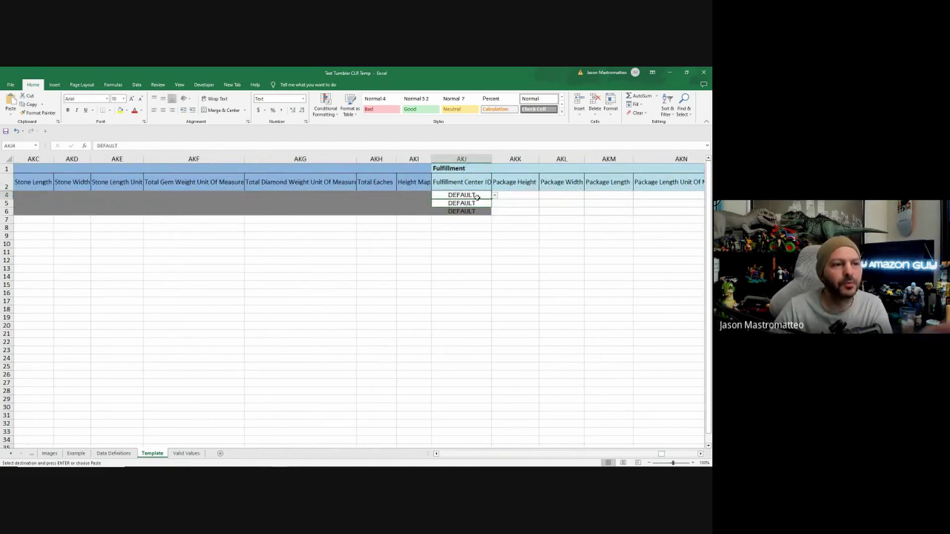
{"action": "left_click", "coordinate": [494, 196]}
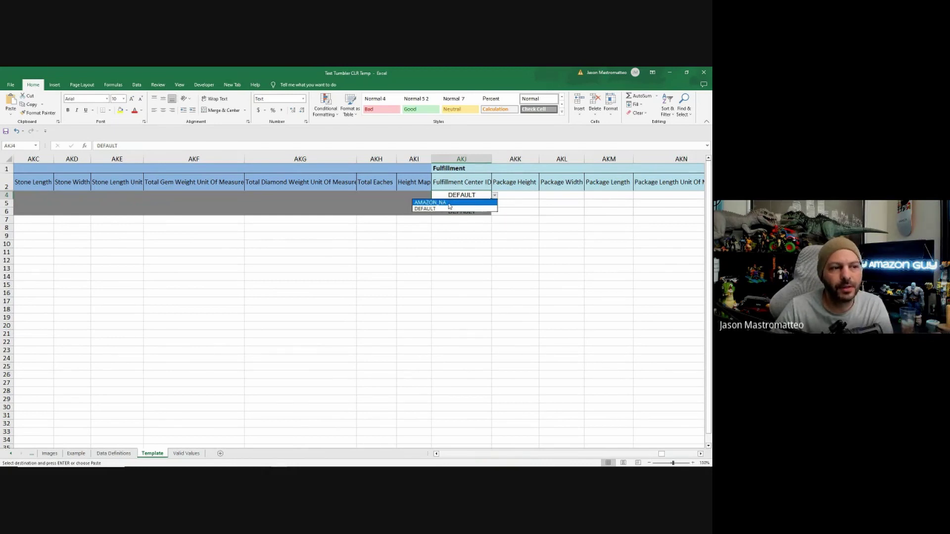
{"action": "key", "text": "Escape"}
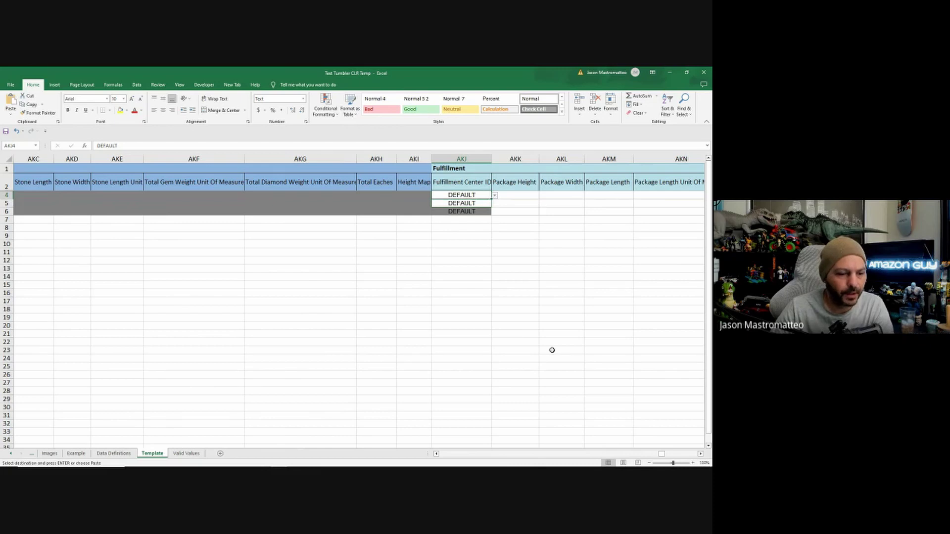
Step: Return to the start of the template and review the Seller SKU, Product ID and Product ID Type columns
{"action": "left_click_drag", "start_coordinate": [661, 456], "coordinate": [243, 445]}
{"action": "left_click", "coordinate": [153, 252]}
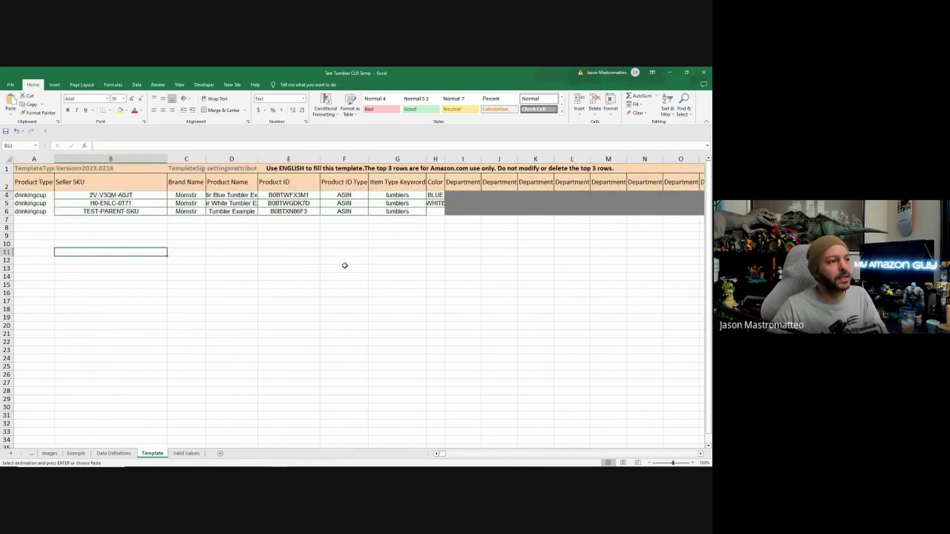
{"action": "left_click", "coordinate": [336, 196]}
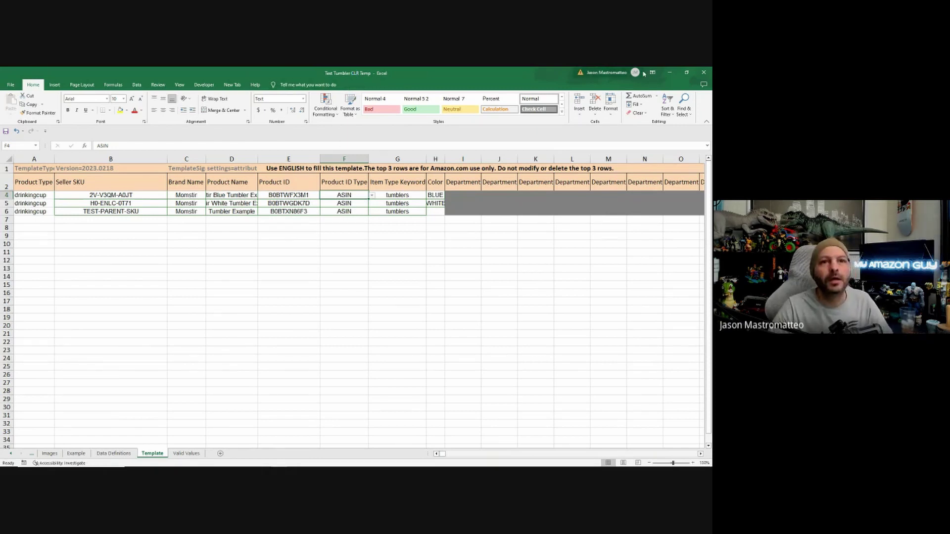
Step: Switch to the Seller Central inventory list in Chrome and expand the variations under TEST-PARENT-SKU
{"action": "left_click", "coordinate": [670, 73]}
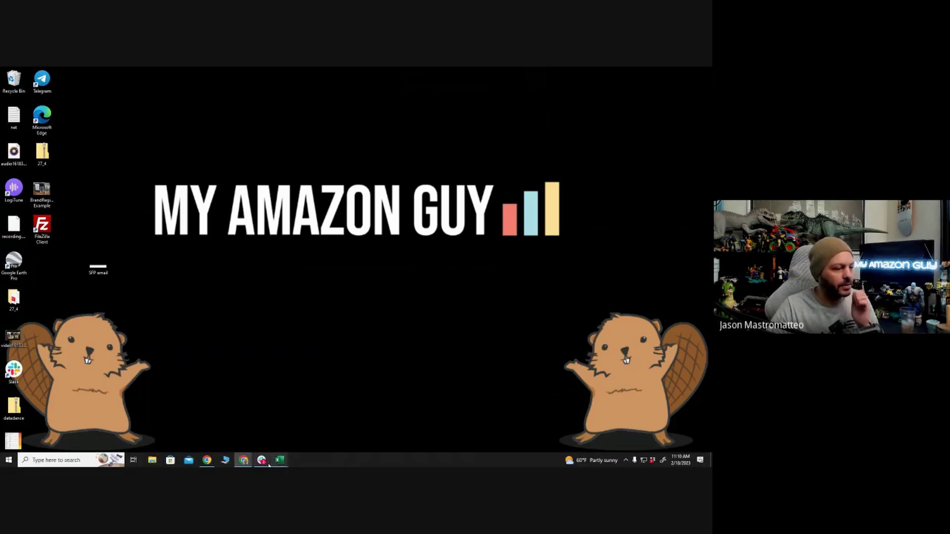
{"action": "mouse_move", "coordinate": [243, 461]}
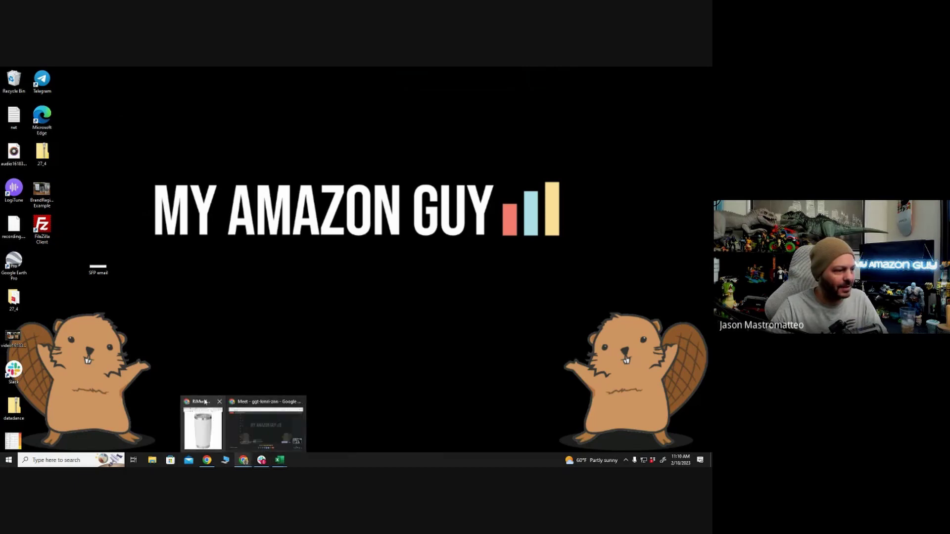
{"action": "left_click", "coordinate": [205, 401]}
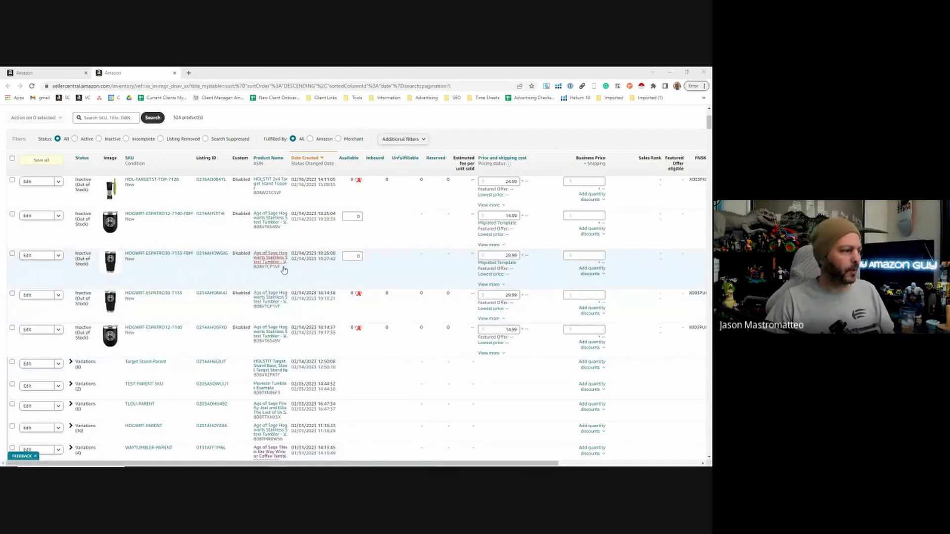
{"action": "scroll", "coordinate": [239, 263], "scroll_direction": "down", "scroll_amount": 2}
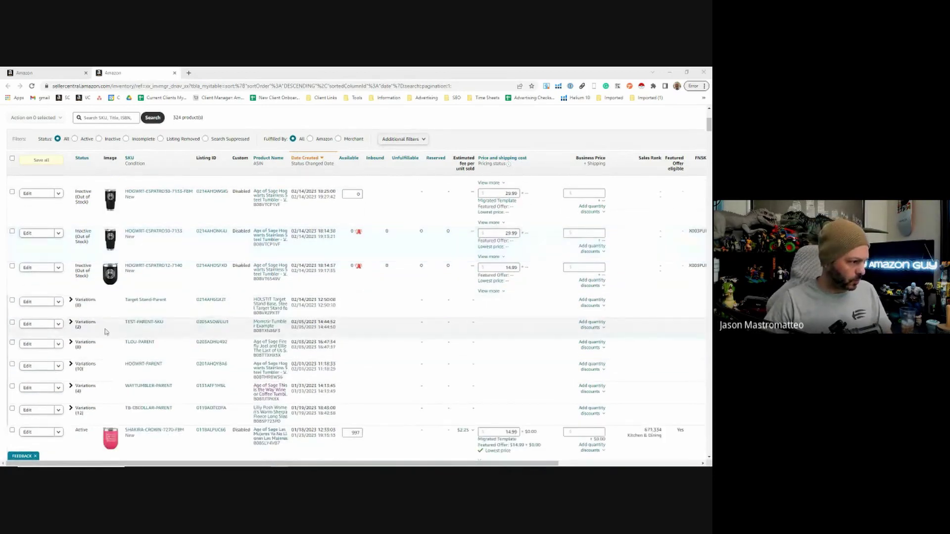
{"action": "left_click", "coordinate": [71, 323]}
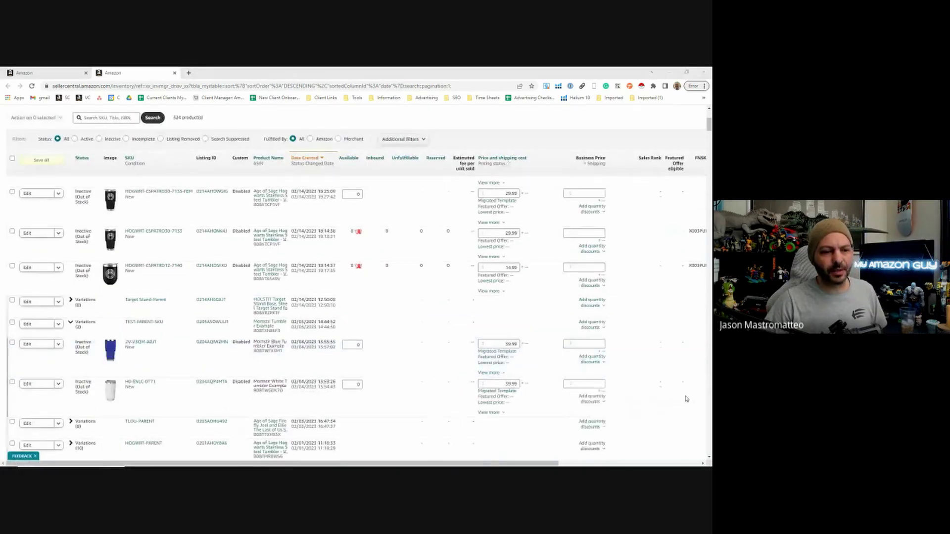
{"action": "scroll", "coordinate": [470, 275], "scroll_direction": "down", "scroll_amount": 2}
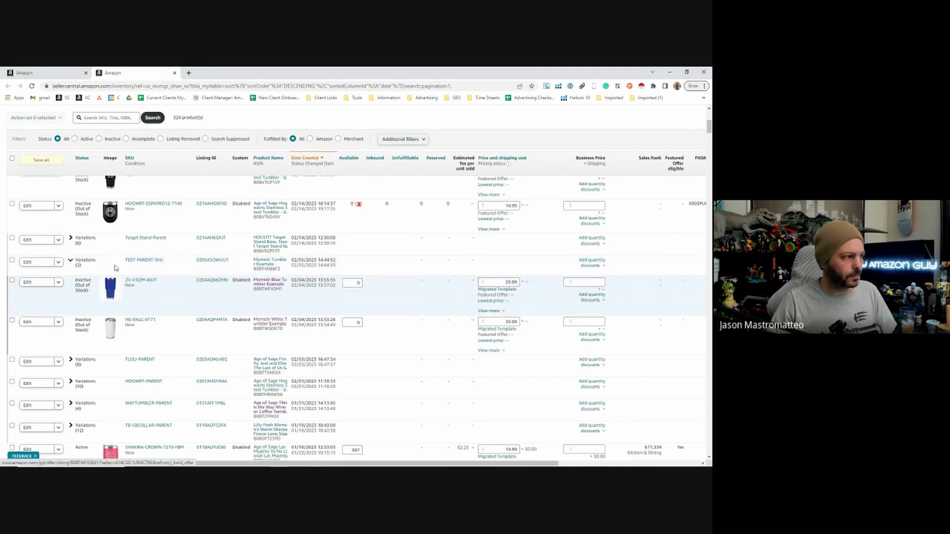
Step: Delete the products and listings for TEST-PARENT-SKU and its blue and white tumbler variations, confirming the permanent removal
{"action": "left_click", "coordinate": [12, 261]}
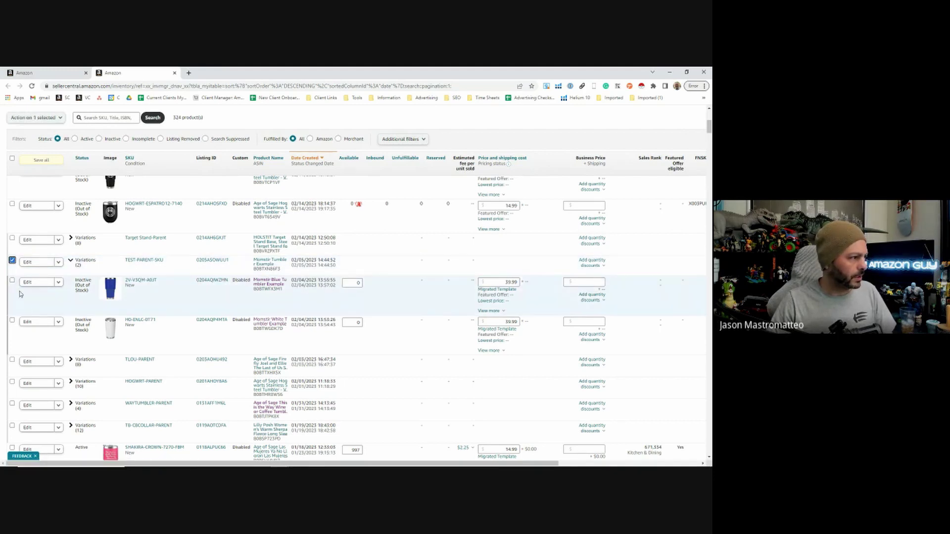
{"action": "left_click", "coordinate": [12, 281]}
{"action": "left_click", "coordinate": [12, 320]}
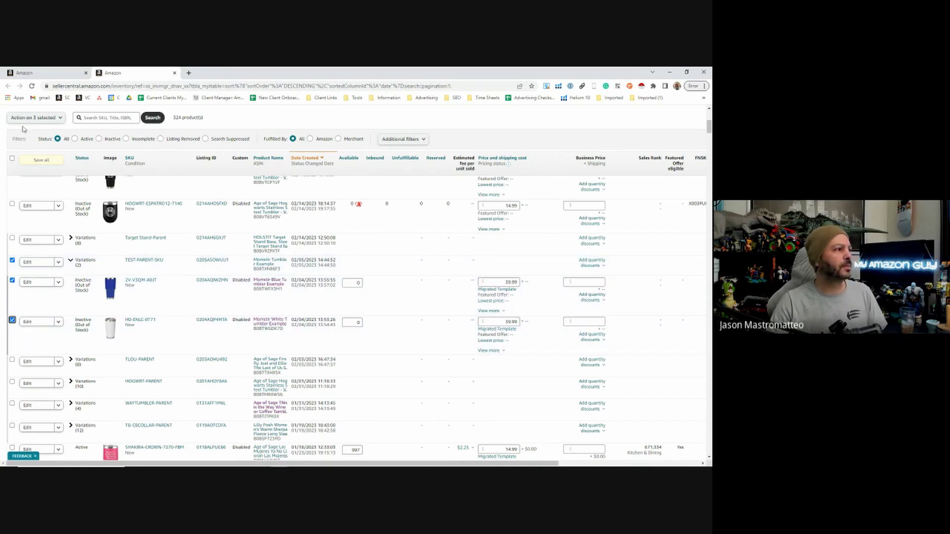
{"action": "left_click", "coordinate": [58, 120]}
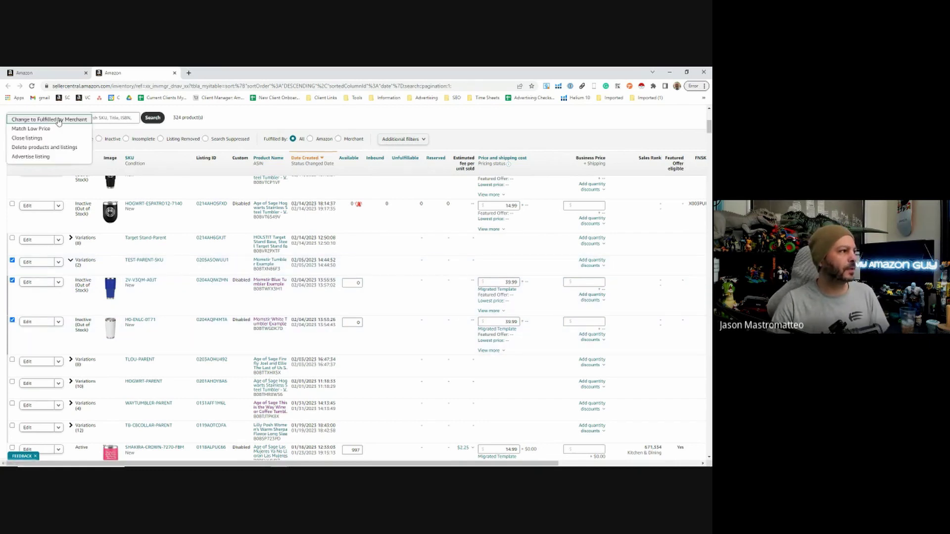
{"action": "left_click", "coordinate": [65, 148]}
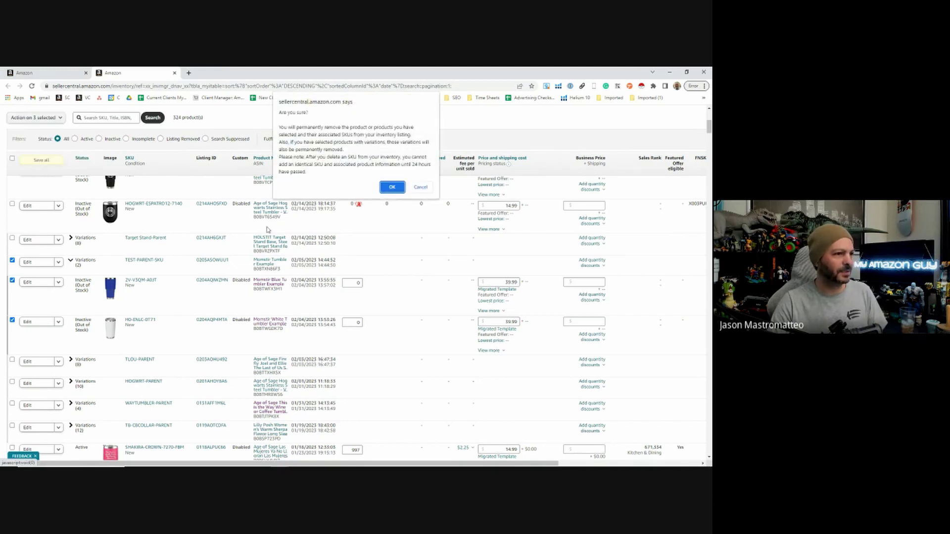
{"action": "left_click", "coordinate": [392, 187]}
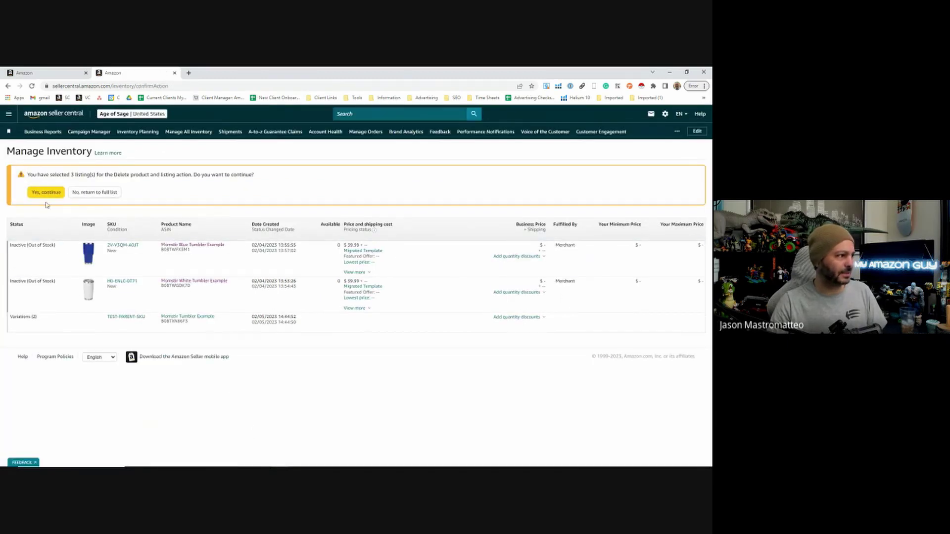
{"action": "left_click", "coordinate": [45, 192]}
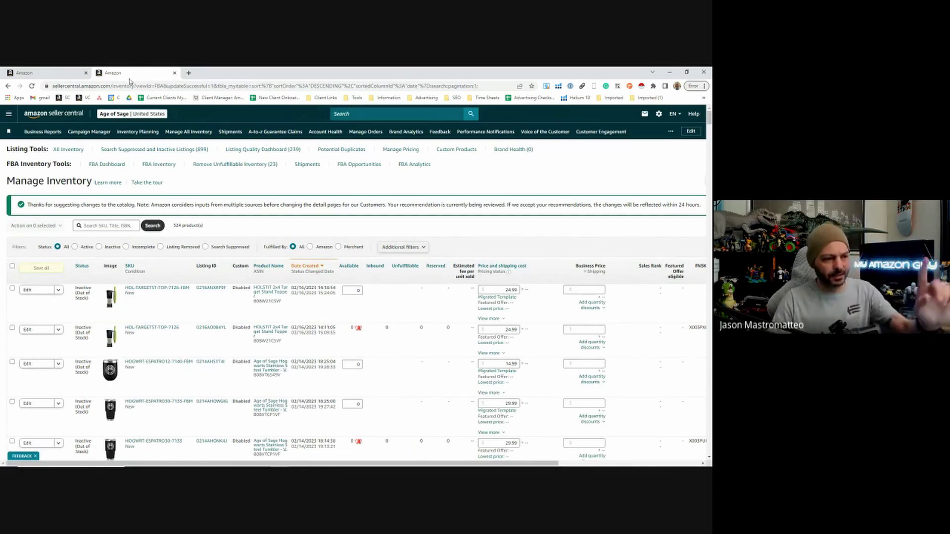
Step: Go to the spreadsheet upload page of Add Products via Upload and add Test Tumbler CLR Temp.xlsx for validation
{"action": "left_click", "coordinate": [9, 116]}
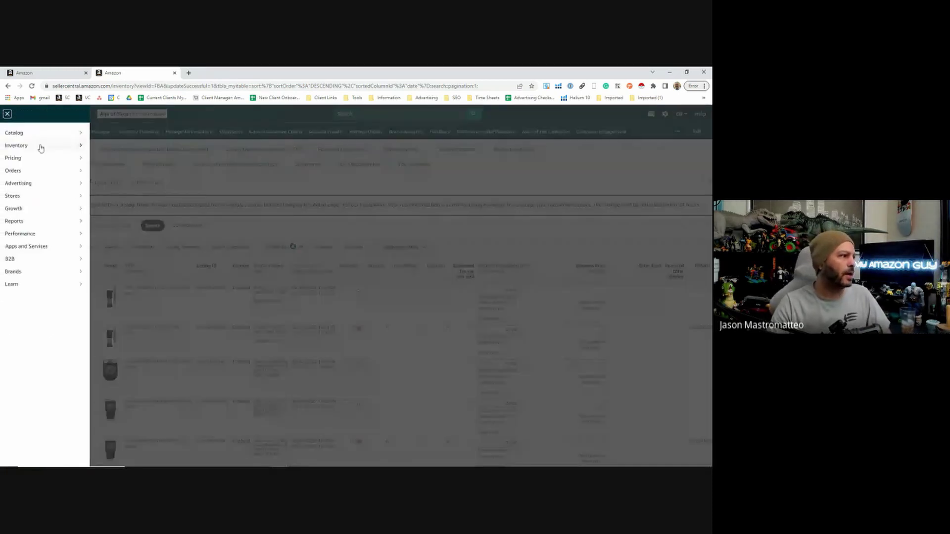
{"action": "mouse_move", "coordinate": [45, 137]}
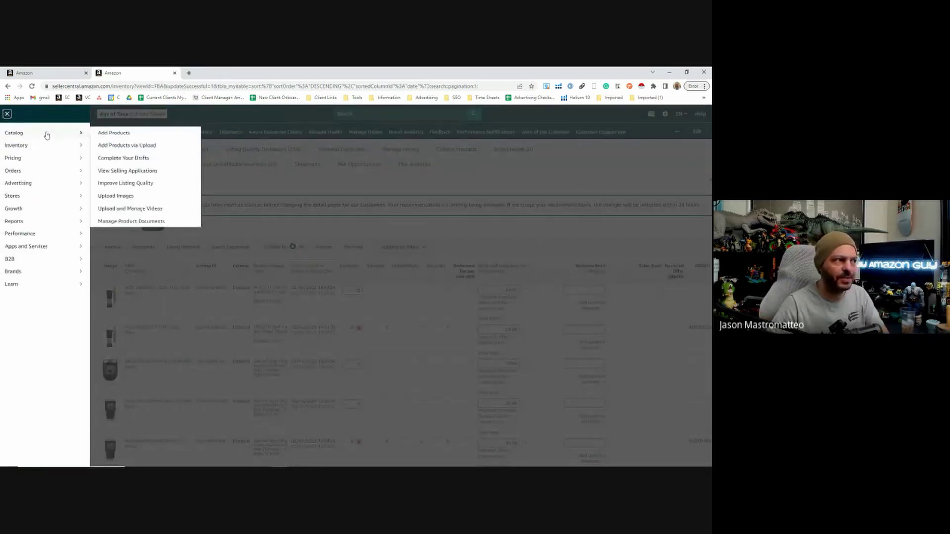
{"action": "left_click", "coordinate": [193, 145]}
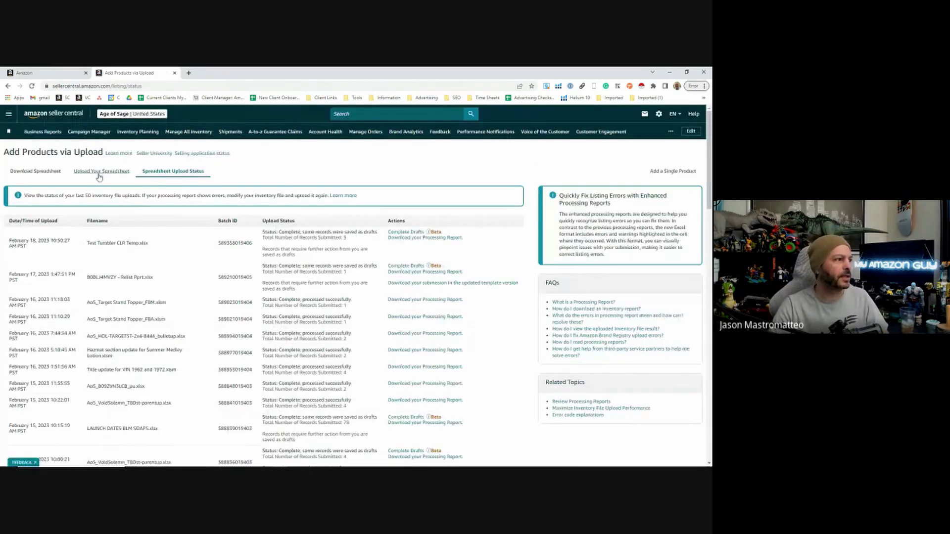
{"action": "left_click", "coordinate": [101, 171]}
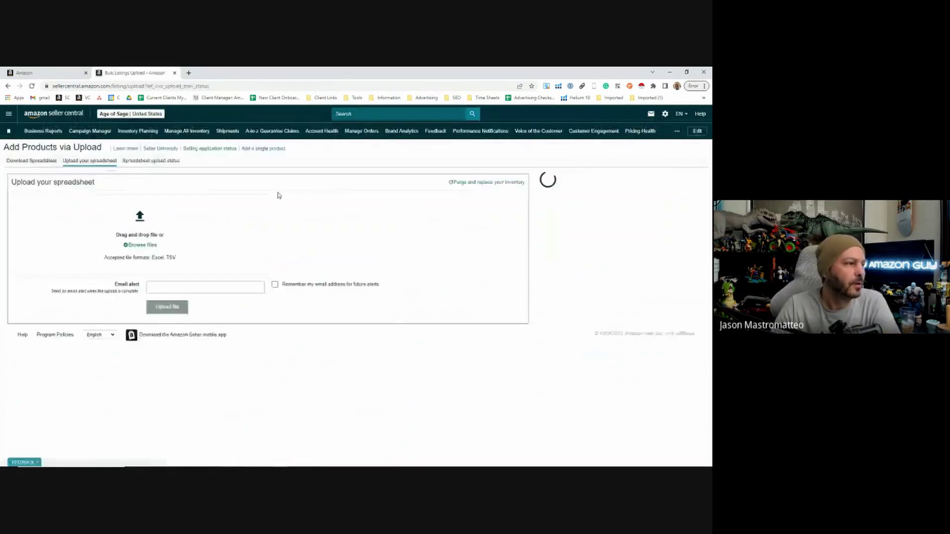
{"action": "left_click", "coordinate": [149, 226]}
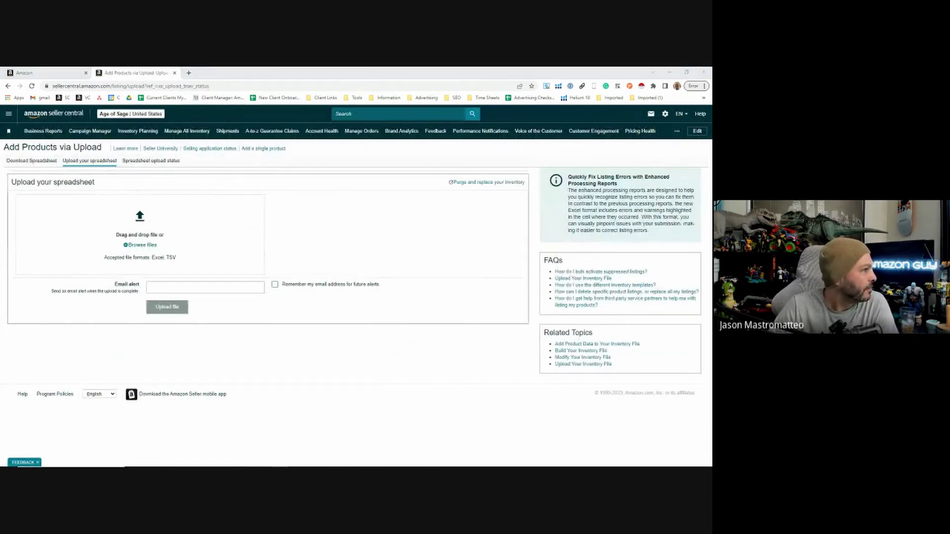
{"action": "left_click_drag", "start_coordinate": [340, 282], "coordinate": [140, 217]}
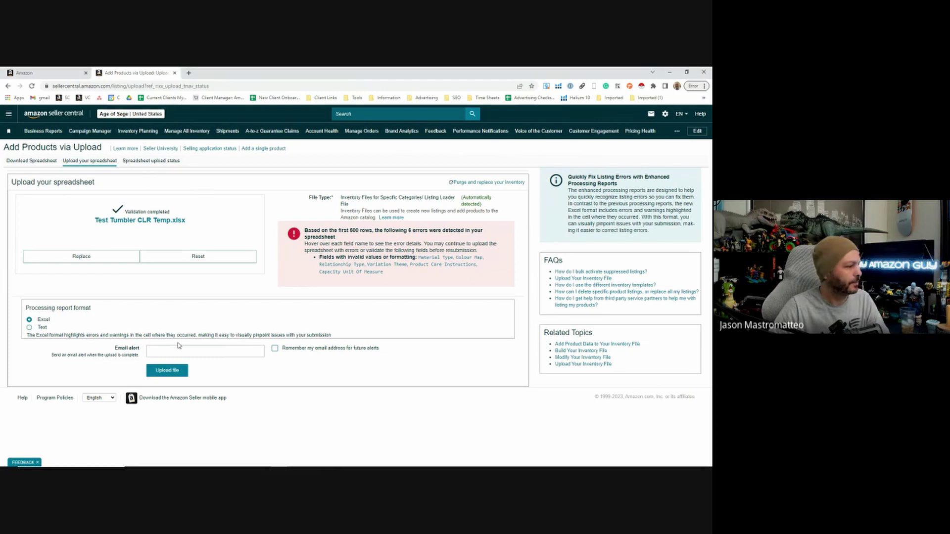
Step: Download and open the processing report for the Test Tumbler CLR Temp.xlsx upload, and show its Feed Processing Summary sheet
{"action": "left_click", "coordinate": [47, 163]}
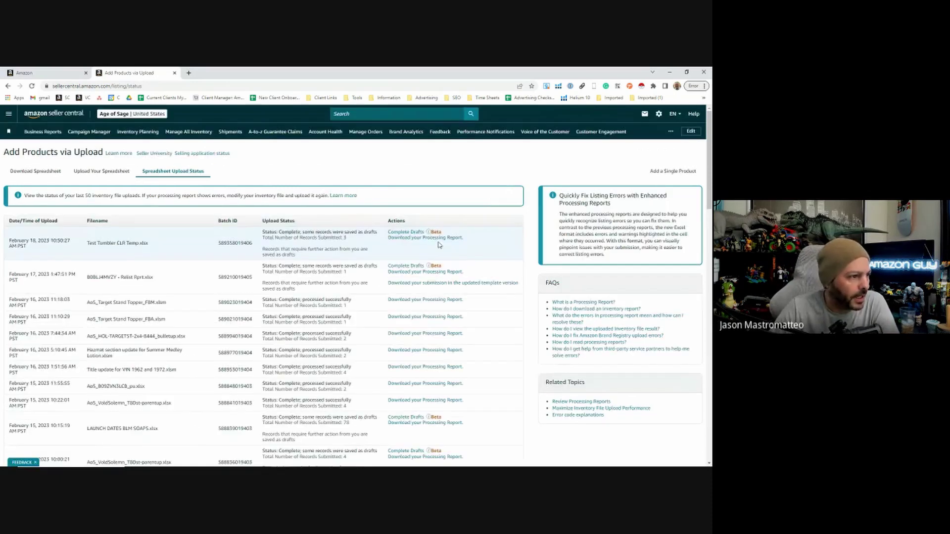
{"action": "left_click", "coordinate": [434, 238]}
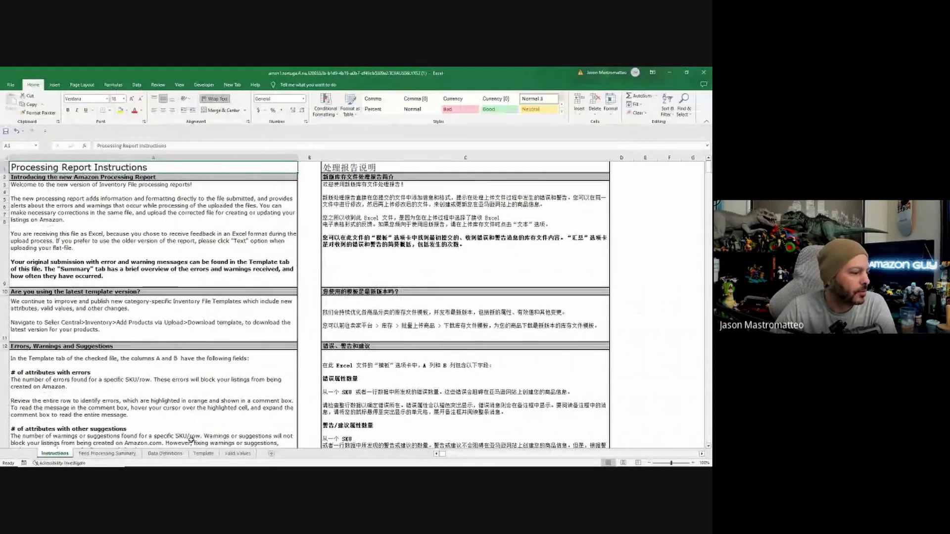
{"action": "left_click", "coordinate": [119, 454]}
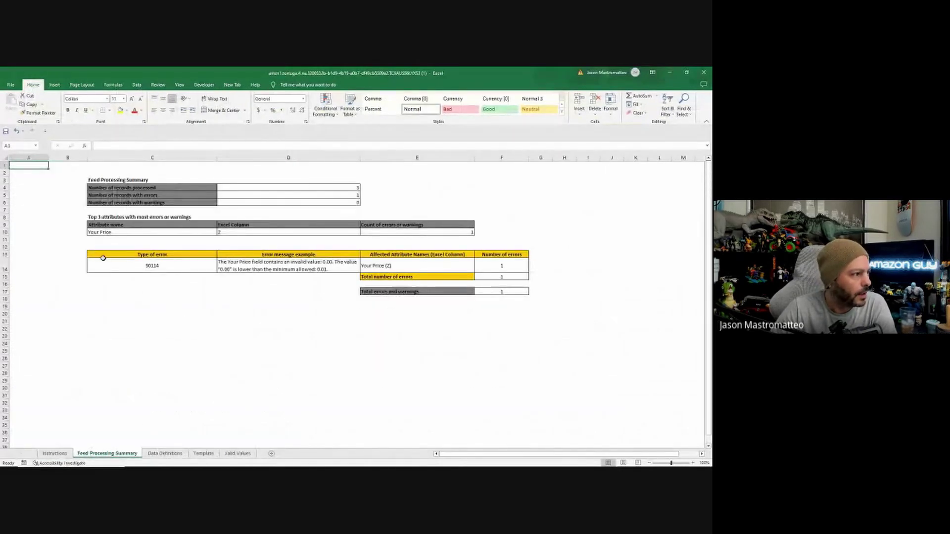
Step: Review the error type, message, affected attribute and error counts, plus the number of records processed, in the feed summary
{"action": "left_click_drag", "start_coordinate": [79, 255], "coordinate": [526, 295]}
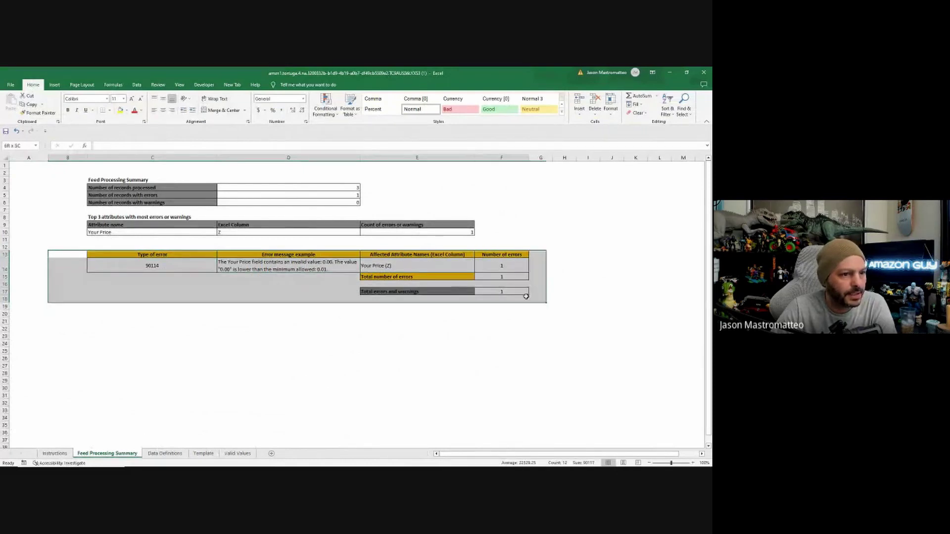
{"action": "left_click", "coordinate": [337, 266]}
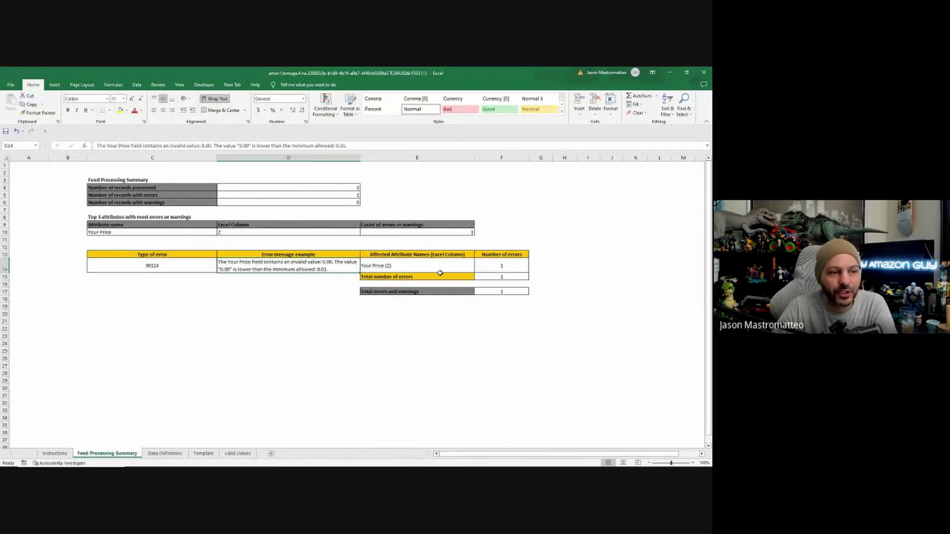
{"action": "left_click", "coordinate": [509, 268]}
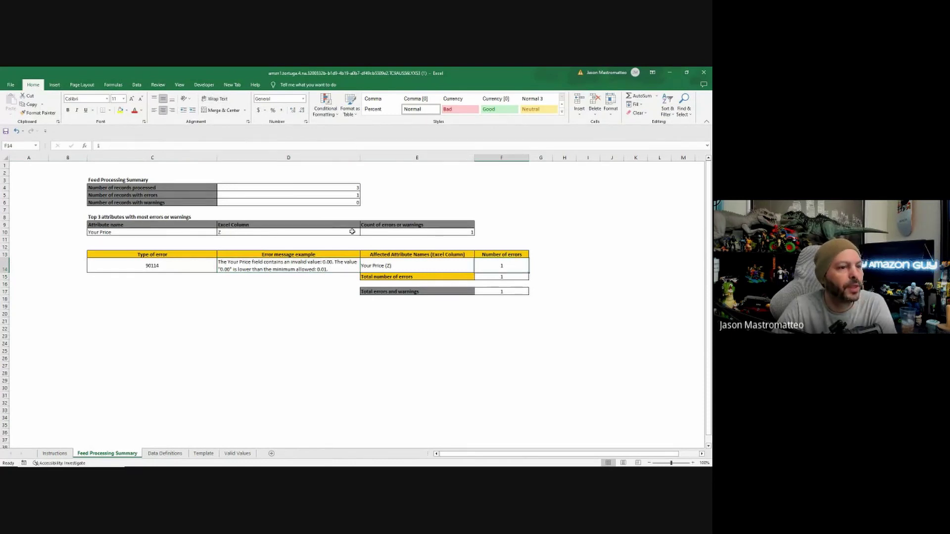
{"action": "left_click", "coordinate": [410, 232]}
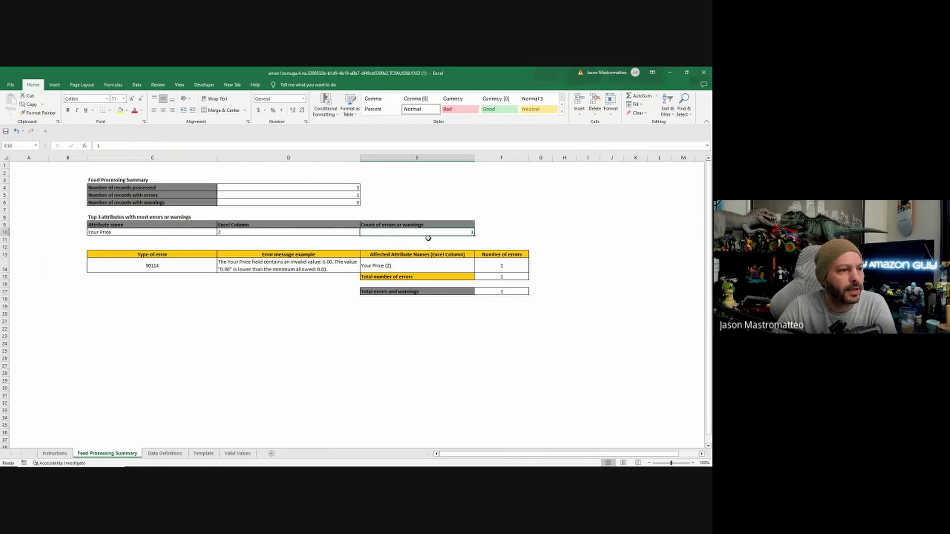
{"action": "left_click", "coordinate": [94, 187]}
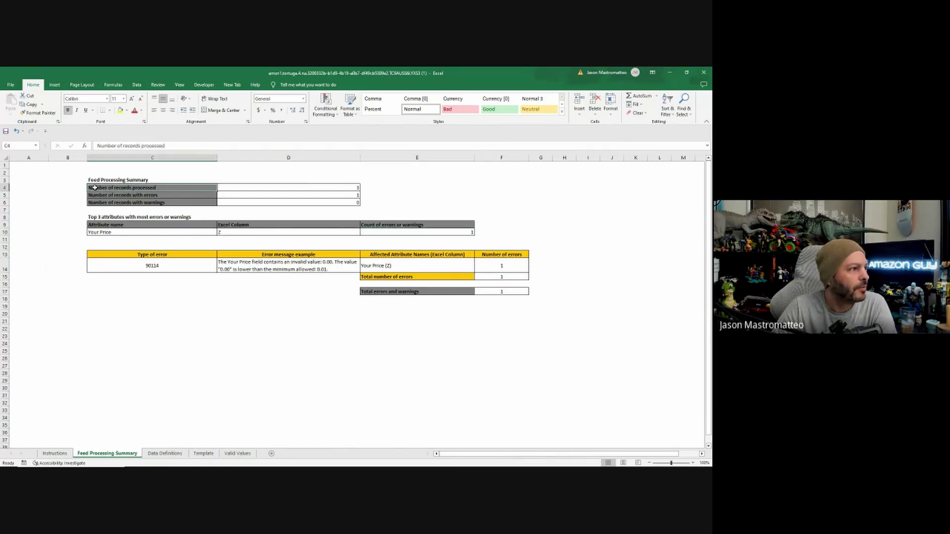
{"action": "left_click", "coordinate": [350, 189]}
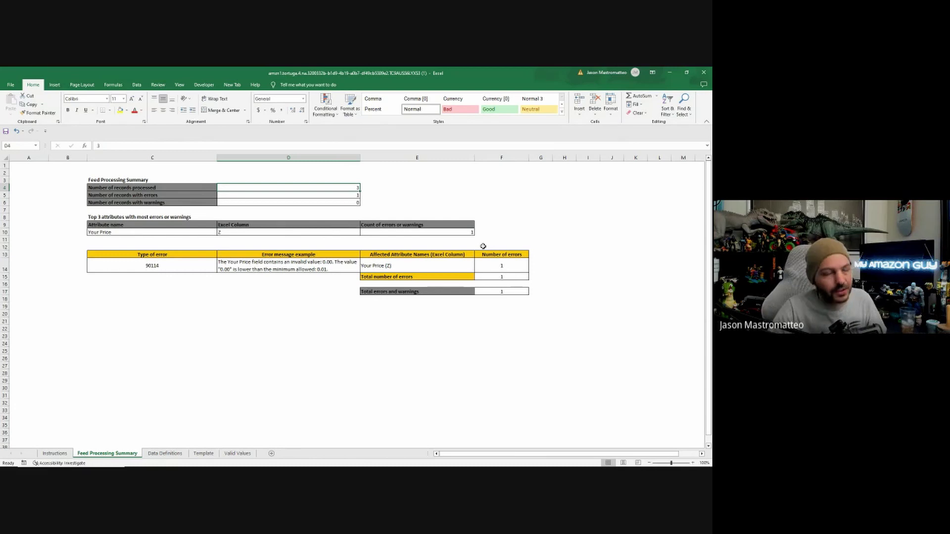
{"action": "left_click", "coordinate": [190, 189]}
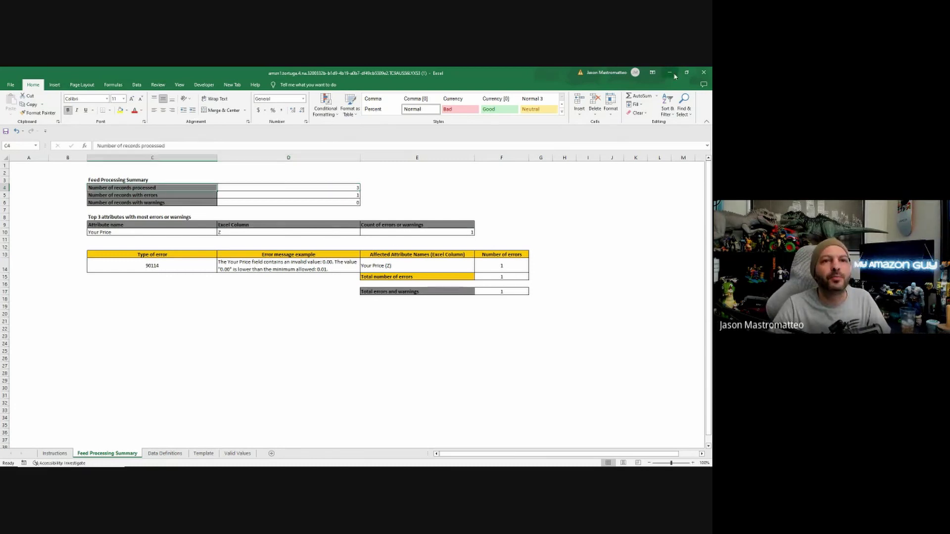
Step: Close the processing report and minimise the Test Tumbler CLR Temp workbook to return to the upload status page in Chrome
{"action": "left_click", "coordinate": [703, 75]}
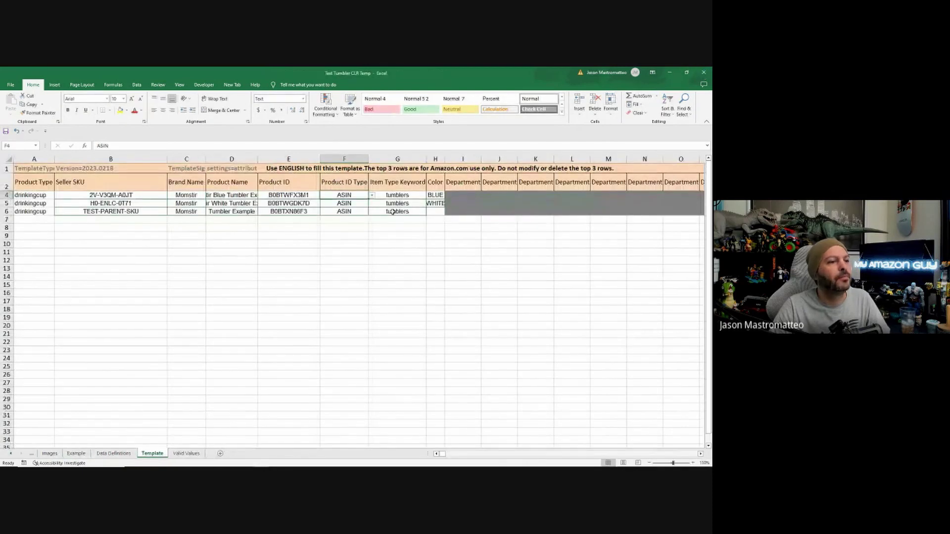
{"action": "left_click", "coordinate": [397, 260]}
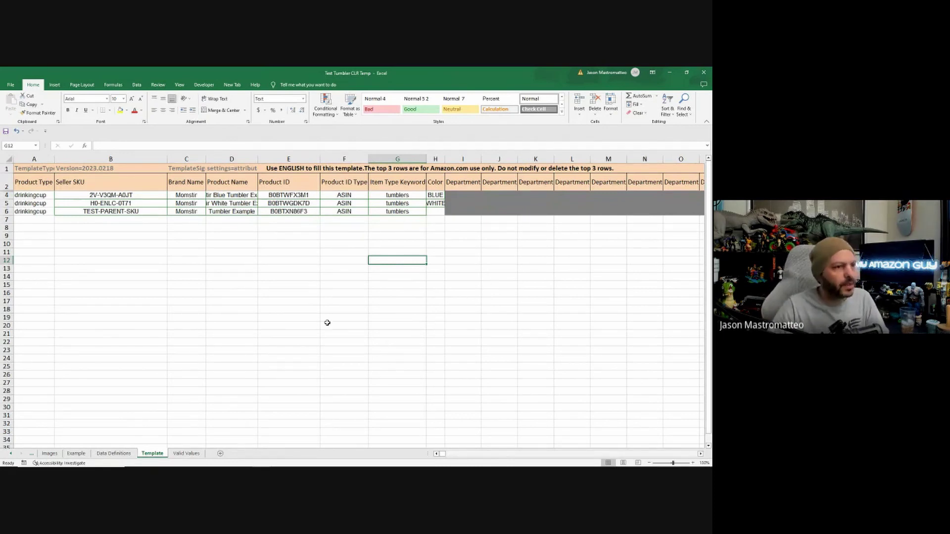
{"action": "left_click", "coordinate": [668, 72]}
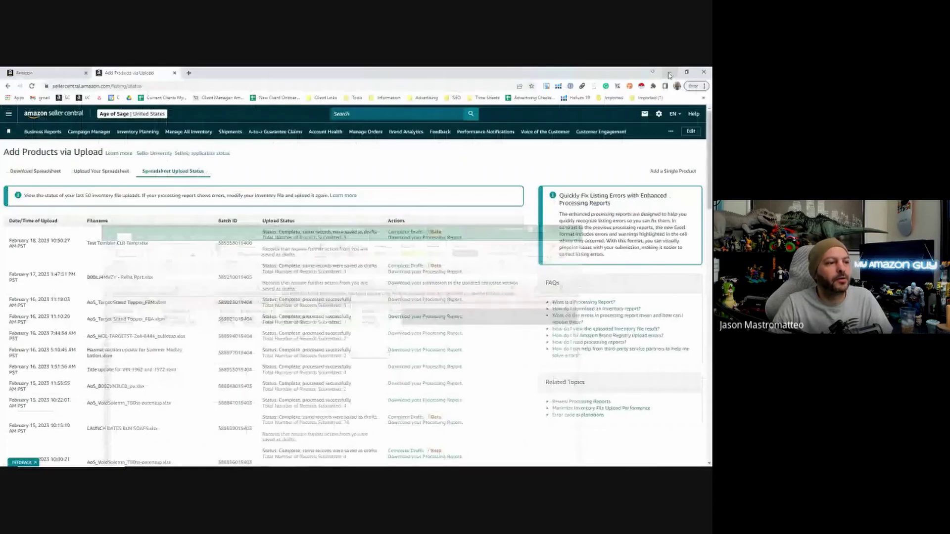